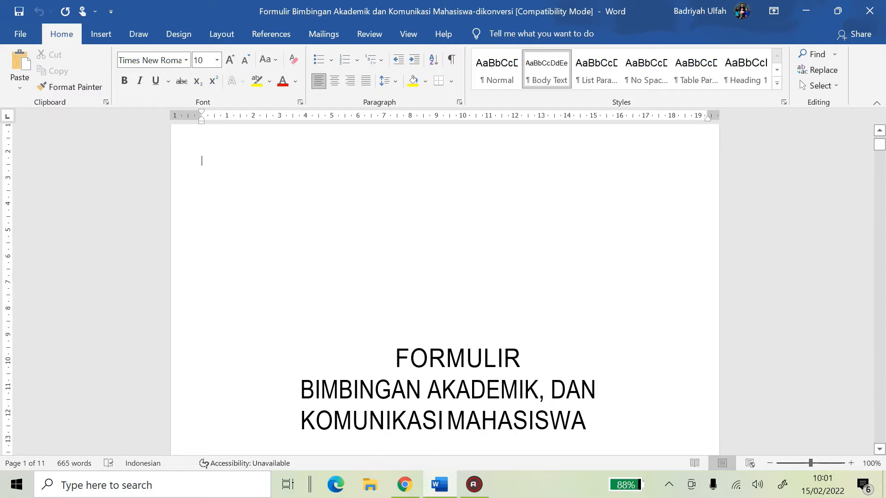
Scroll past the cover page to the page 2 DATA IDENTITAS MAHASISWA DAN DOSEN PA form
scroll(444, 290, "down", 3)
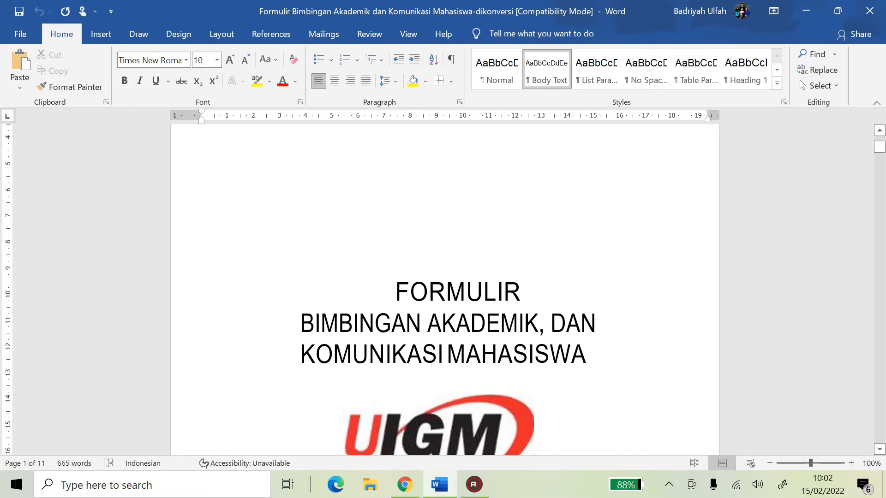
scroll(445, 286, "down", 3)
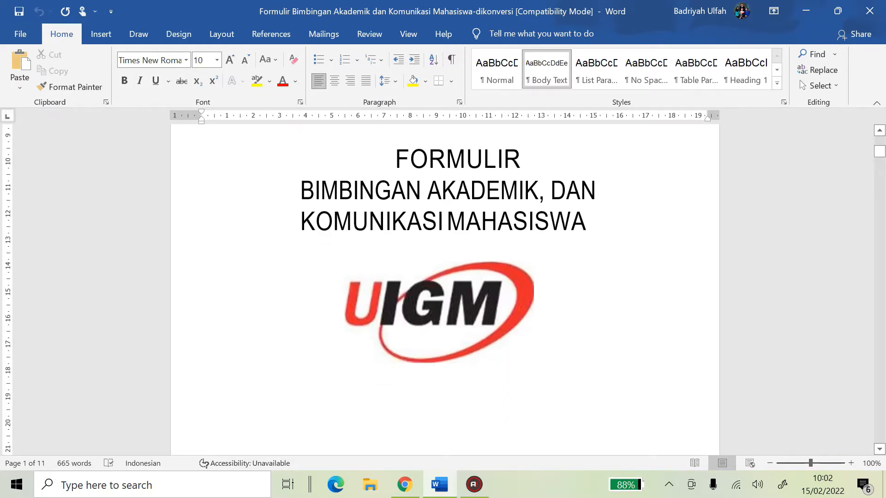
scroll(444, 286, "down", 9)
scroll(444, 285, "up", 4)
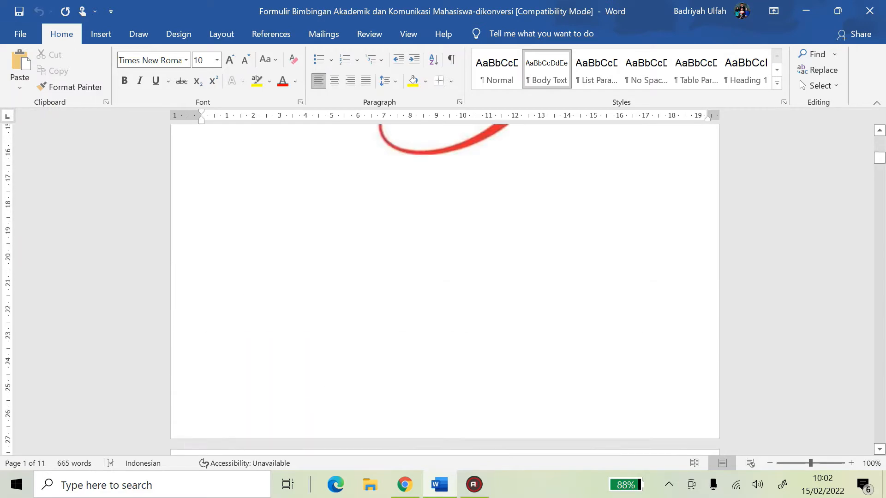
scroll(593, 223, "down", 7)
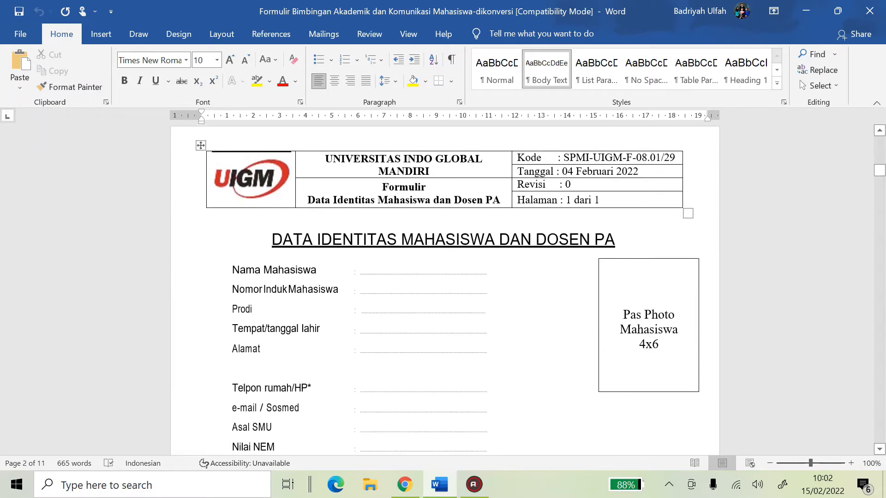
scroll(444, 286, "down", 2)
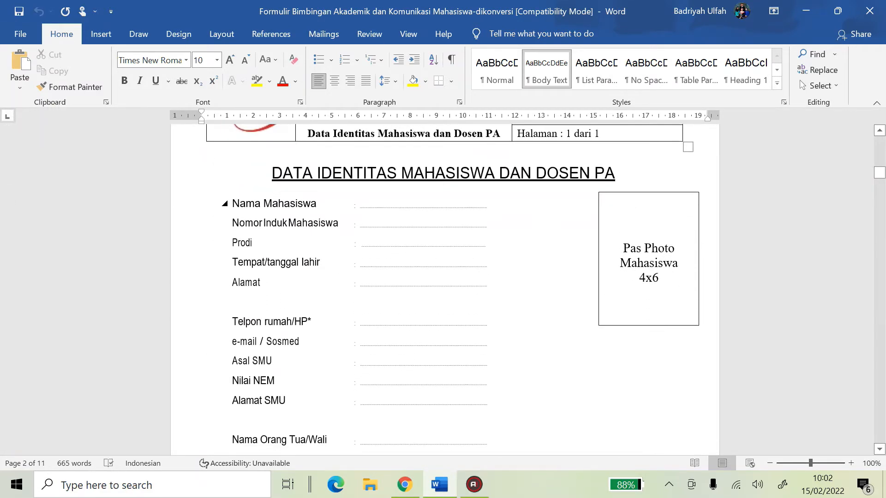
Start typing in the Prodi blank, then undo the attempt to restore the dotted line
left_click(323, 205)
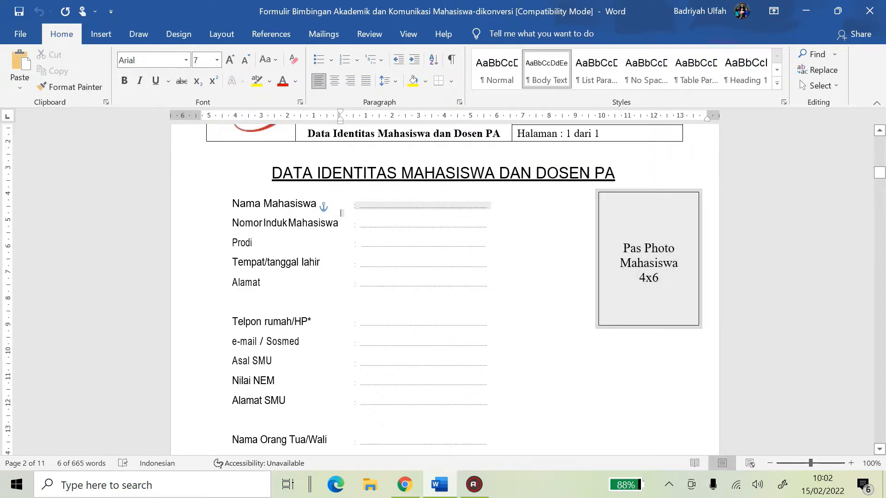
left_click(354, 224)
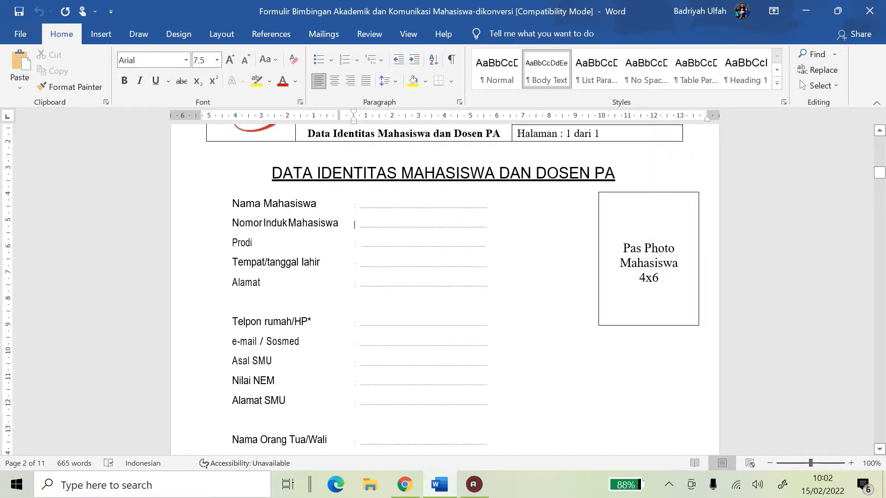
left_click_drag(485, 242, 356, 243)
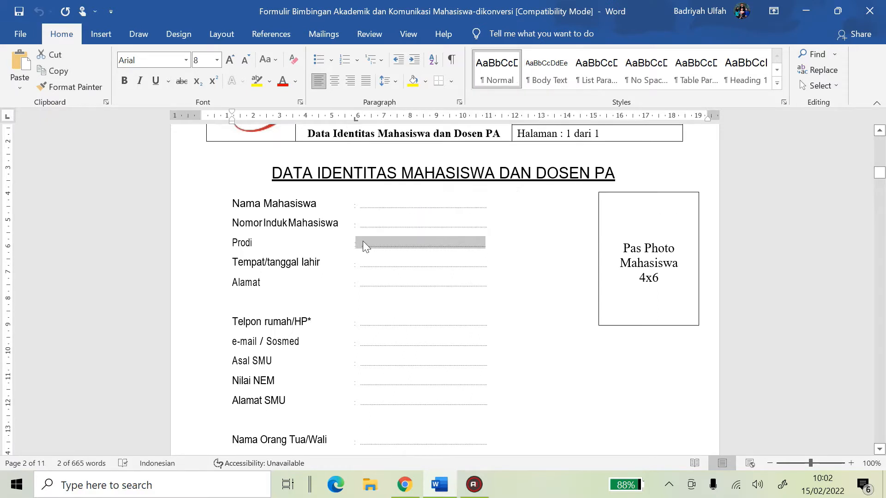
type("Pe")
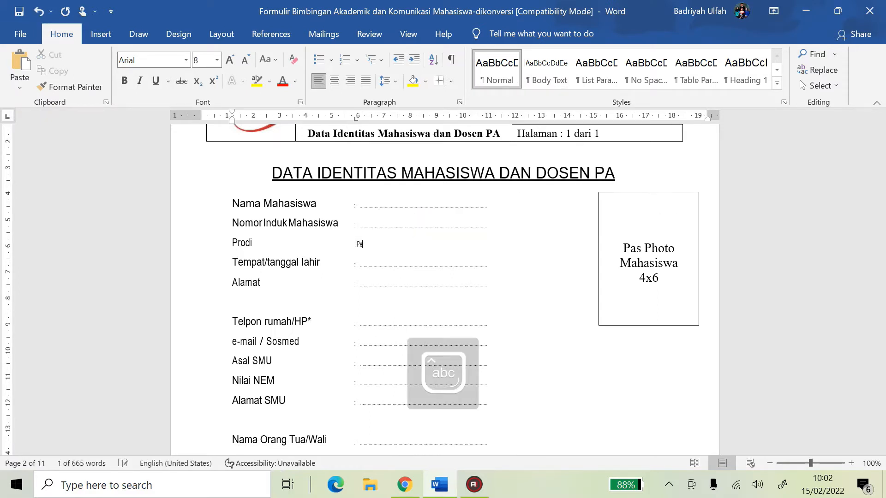
type("ndidika")
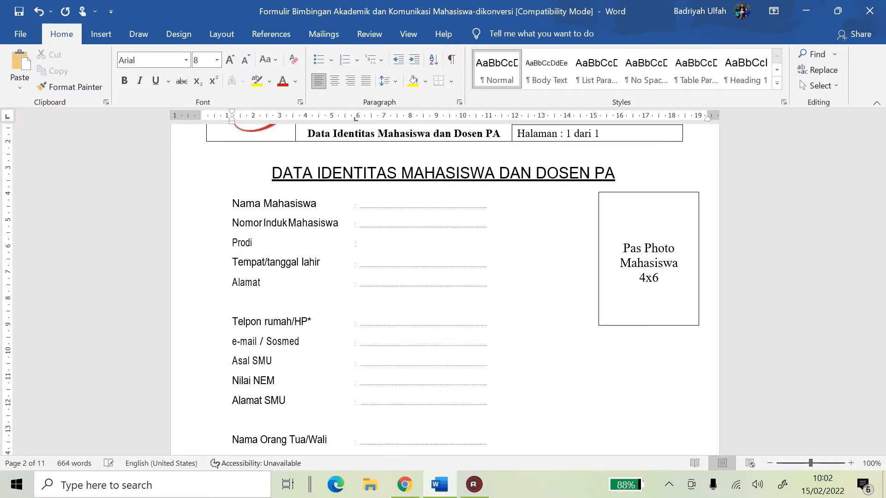
key("ctrl+z")
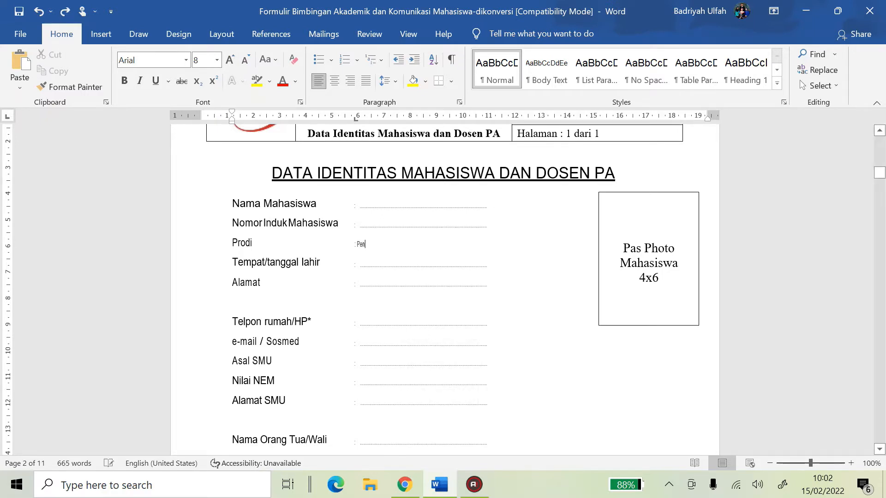
key("ctrl+z")
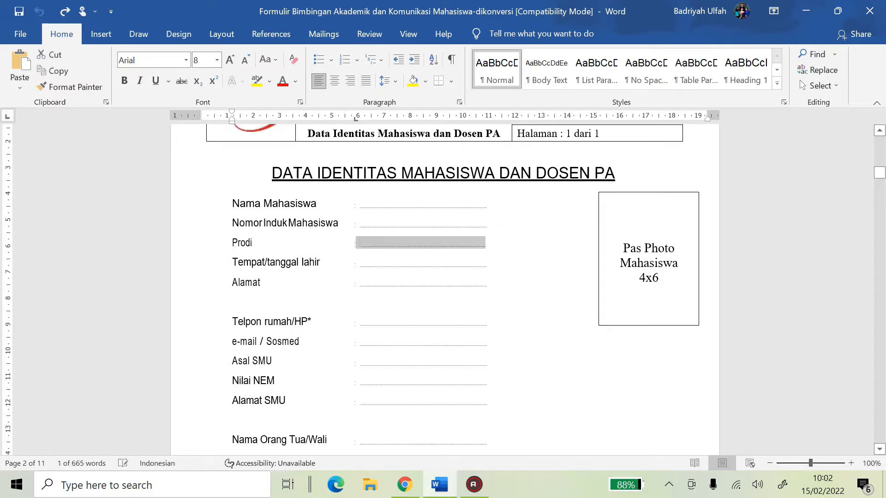
left_click(477, 263)
Fill the Prodi blank with 'Pendidikan Bahasa Inggris'
double_click(478, 246)
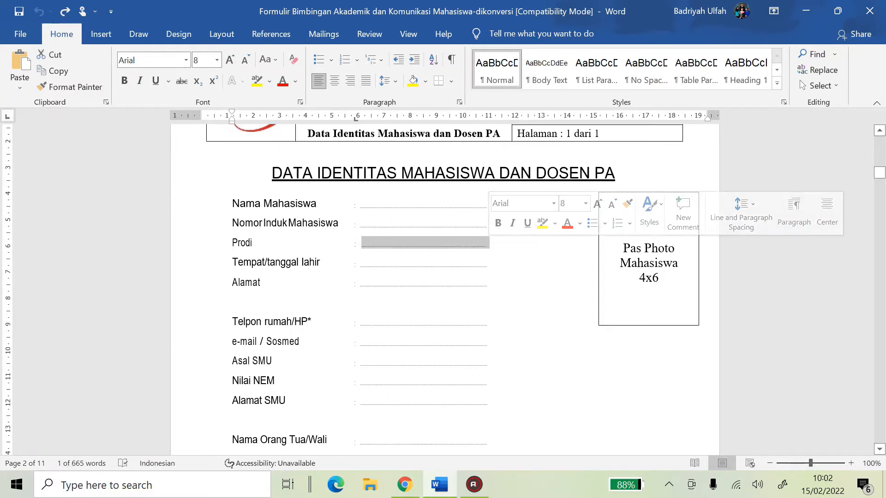
key("Caps_Lock")
type("P")
key("Caps_Lock")
type("endid")
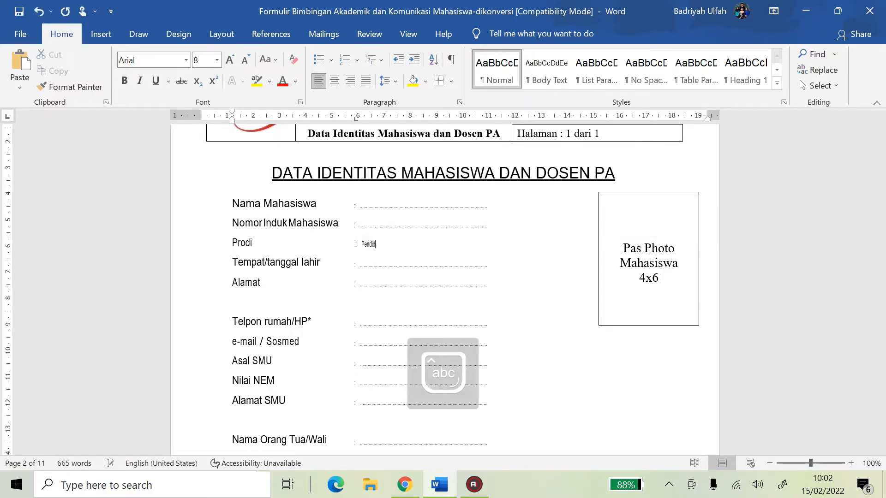
type("ikan Bahasa")
key("Caps_Lock")
type("INGG")
key("Caps_Lock")
type("nggris")
Collapse and re-expand the Nama Mahasiswa section, undoing the last collapse so all fields show
scroll(443, 286, "down", 3)
scroll(500, 239, "down", 7)
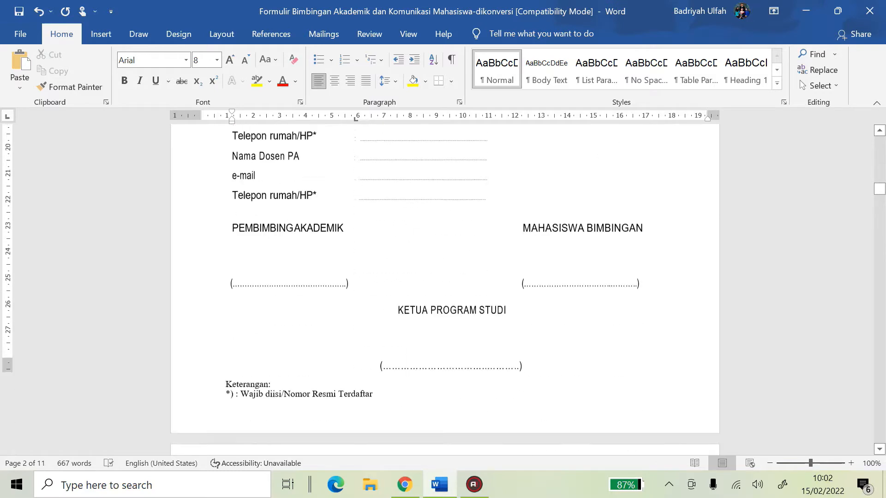
scroll(500, 240, "up", 10)
left_click(225, 237)
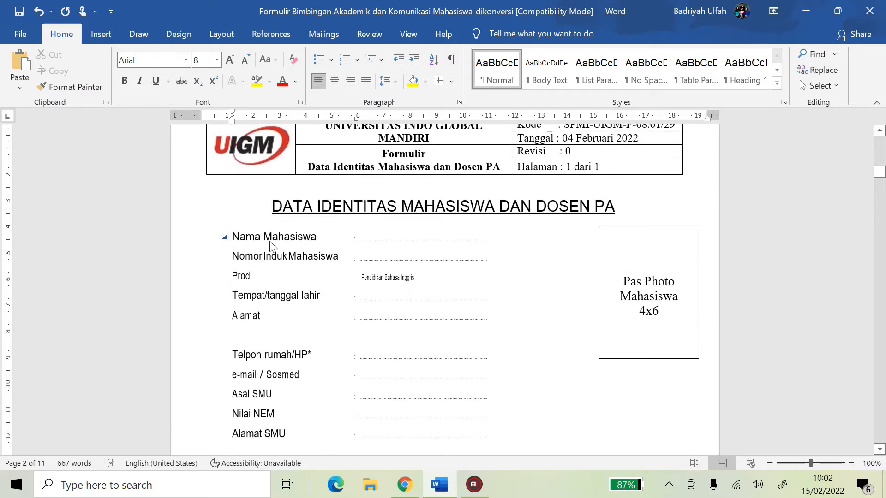
left_click(225, 236)
left_click(391, 297)
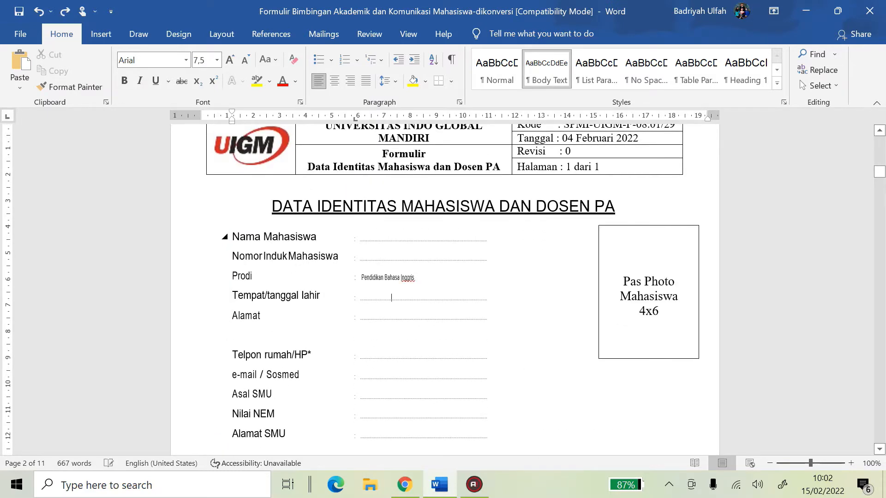
left_click(224, 237)
key("ctrl+z")
Set all the identity form's labels and dotted blanks to 11 pt font size
mouse_move(232, 237)
left_mouse_down()
mouse_move(493, 396)
mouse_move(521, 452)
mouse_move(524, 323)
mouse_move(528, 405)
left_mouse_up()
left_click(217, 60)
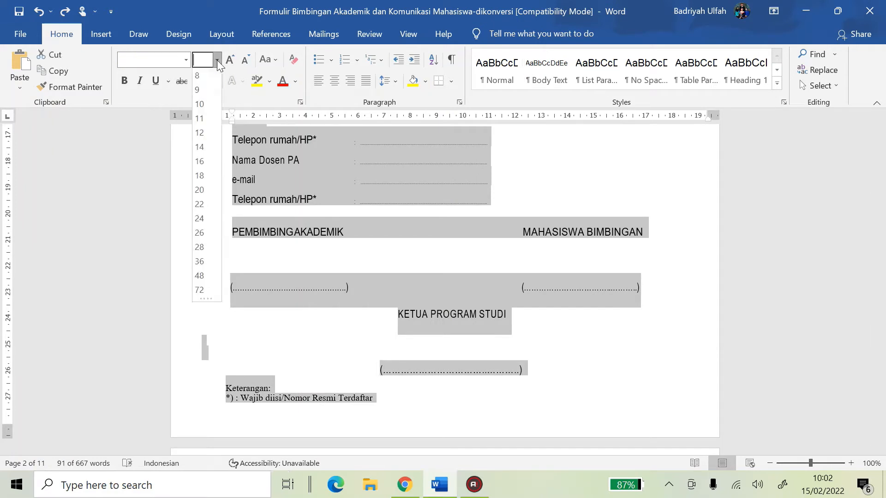
left_click(201, 122)
scroll(524, 233, "up", 10)
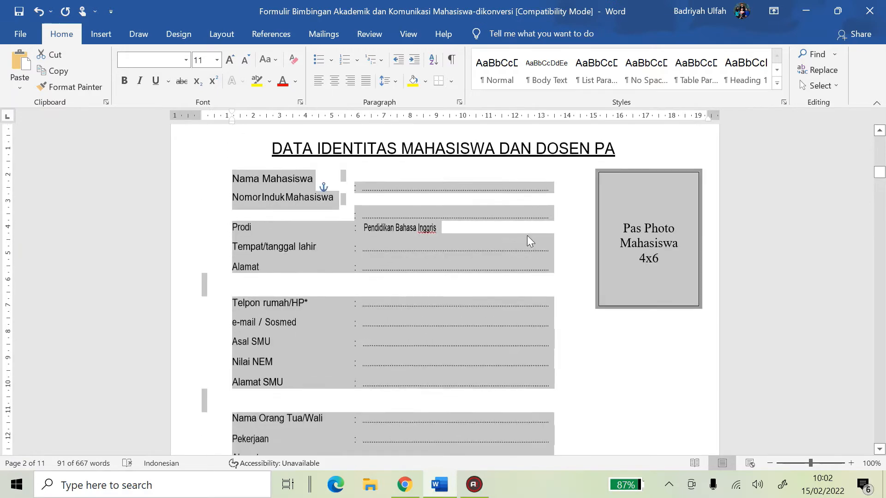
left_click(419, 285)
left_click(369, 306)
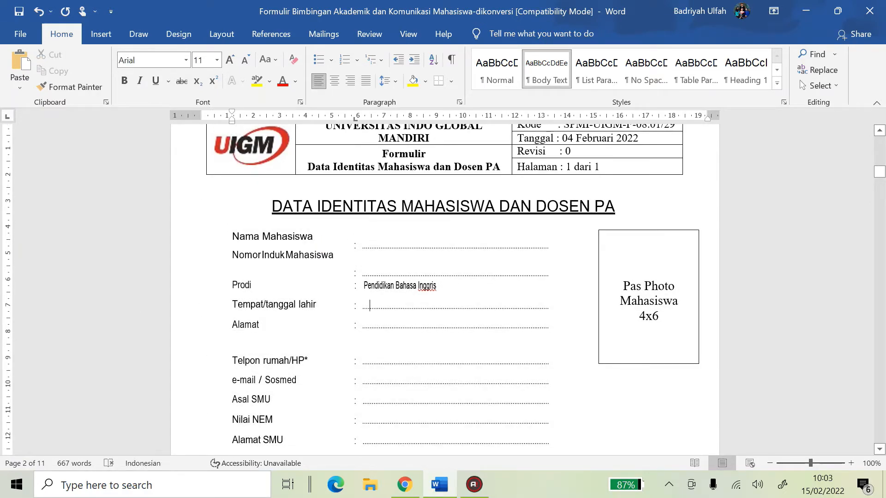
scroll(445, 286, "down", 3)
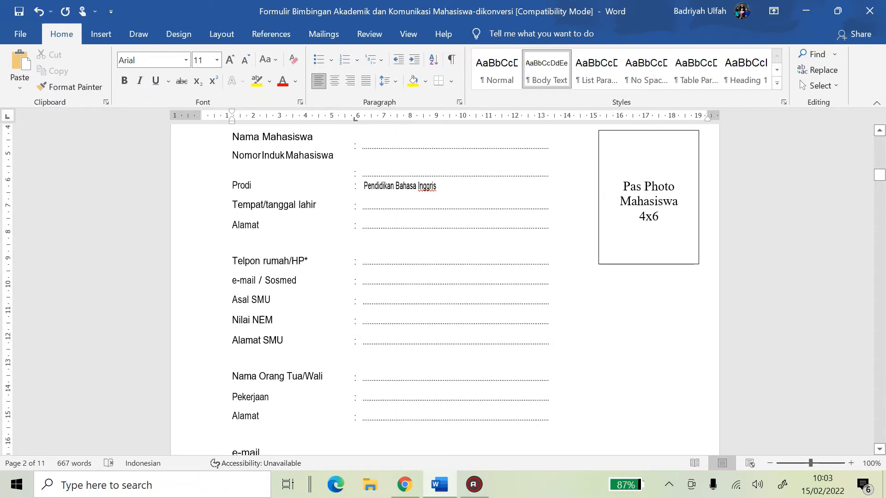
scroll(629, 215, "down", 2)
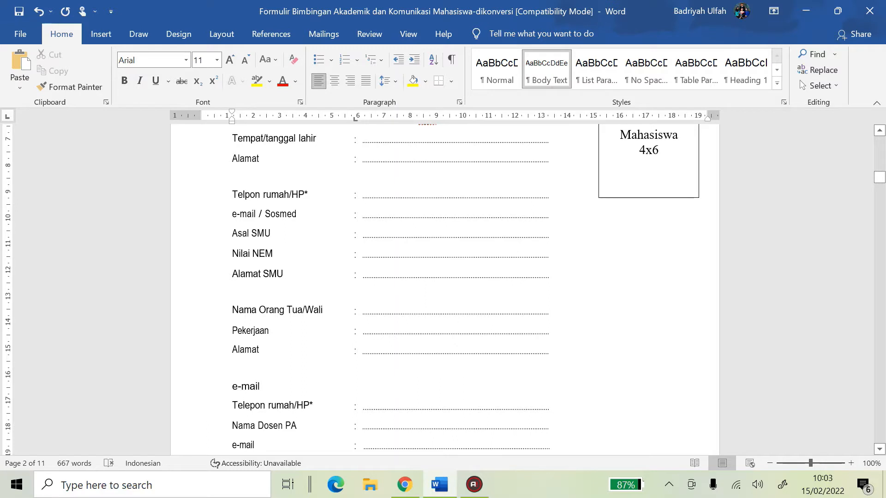
Fill the Nama Dosen PA blank with the advisor's name and title
left_click_drag(272, 253, 252, 253)
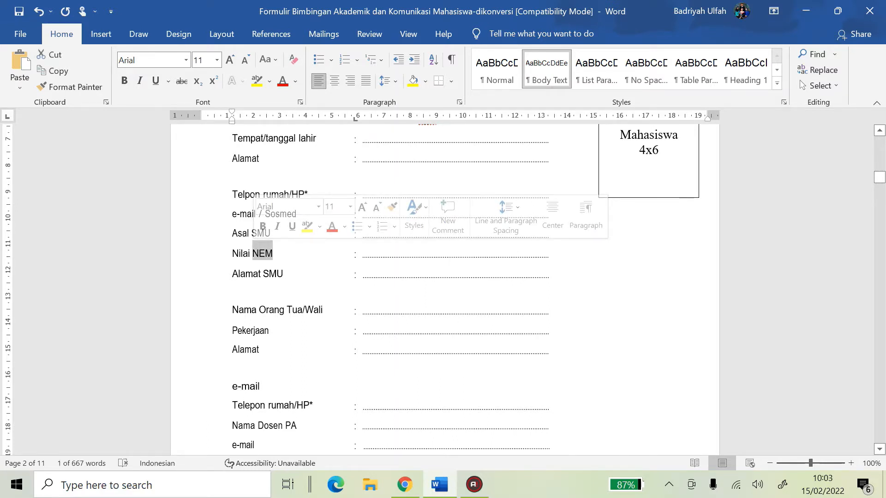
left_click(308, 254)
scroll(442, 276, "down", 3)
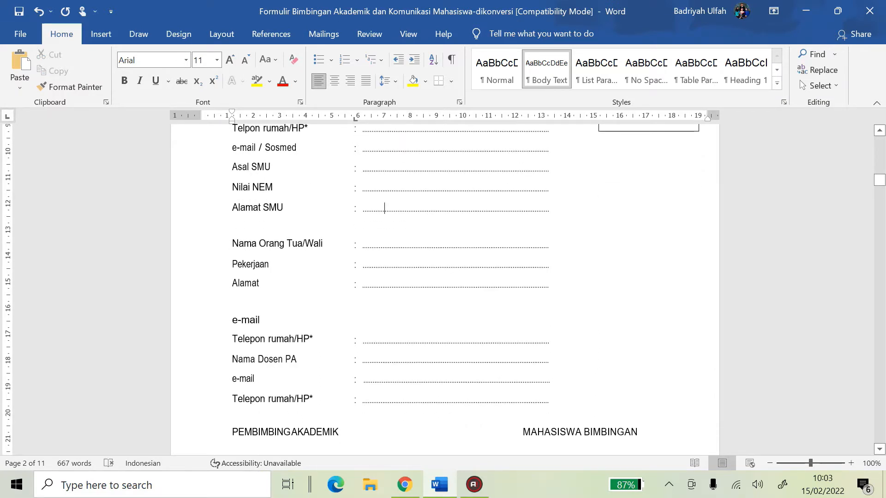
left_click_drag(362, 360, 553, 364)
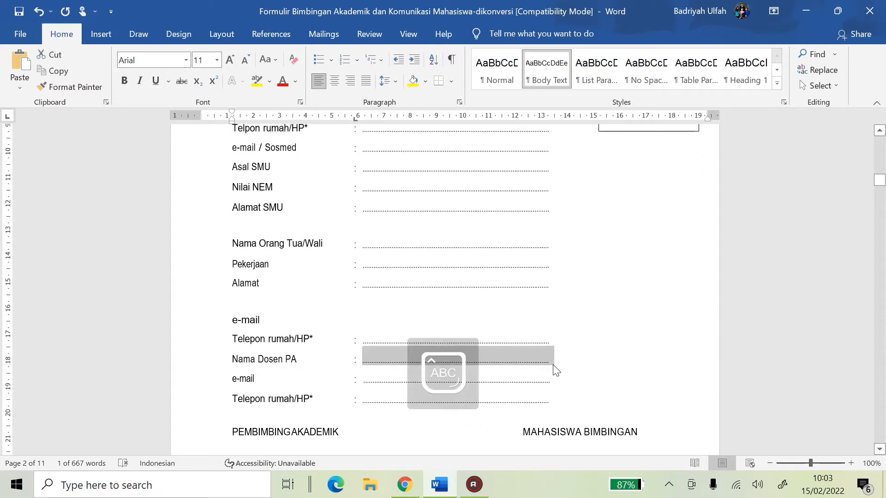
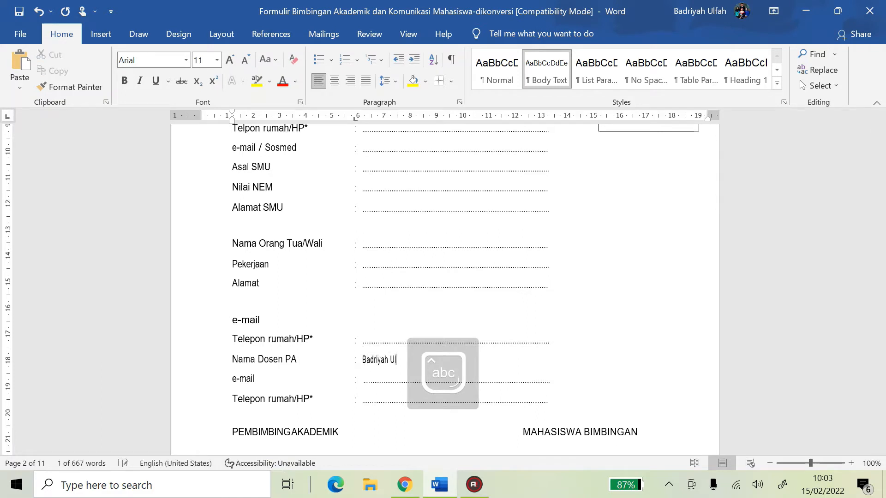
type("M.P")
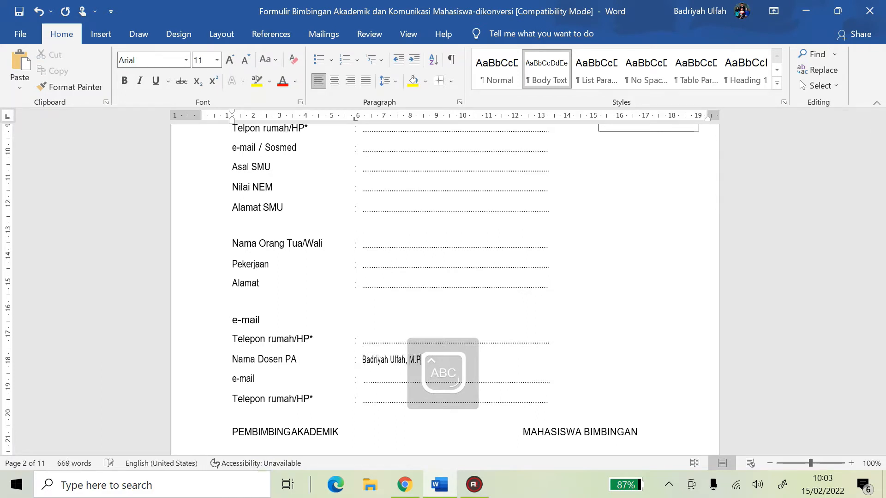
key("Caps_Lock")
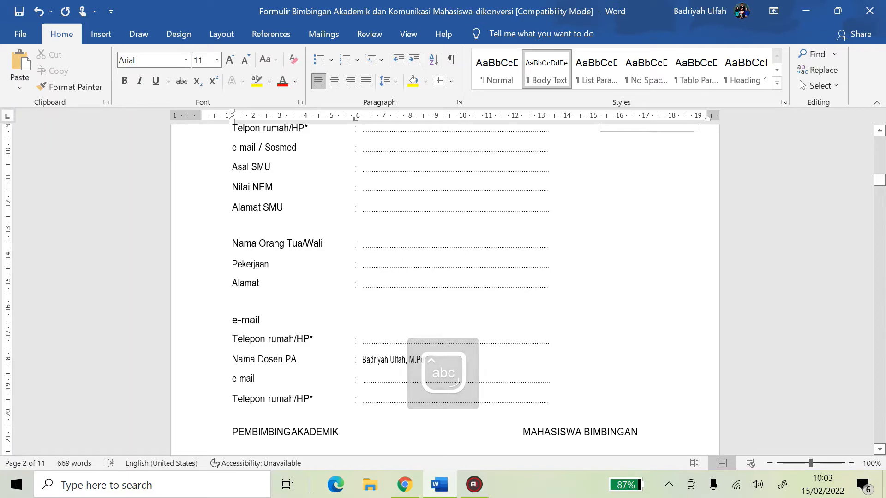
Enter the advisor's e-mail address and phone number in their blanks
left_click_drag(367, 380, 555, 380)
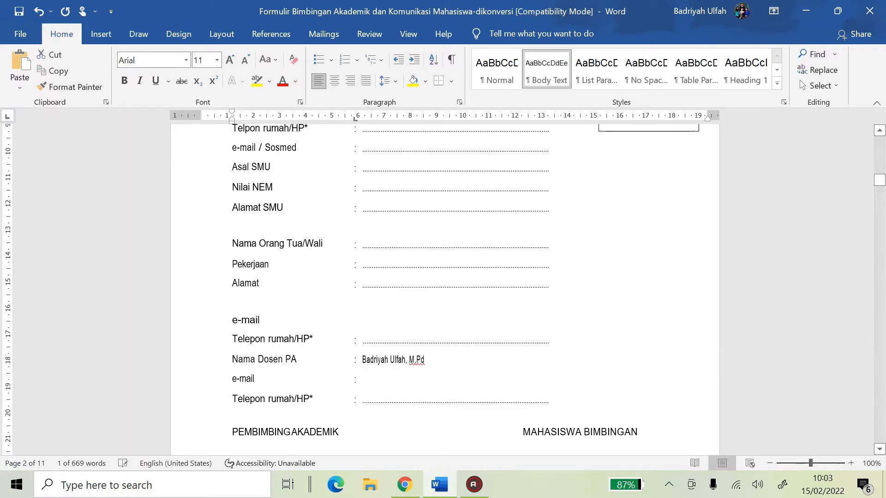
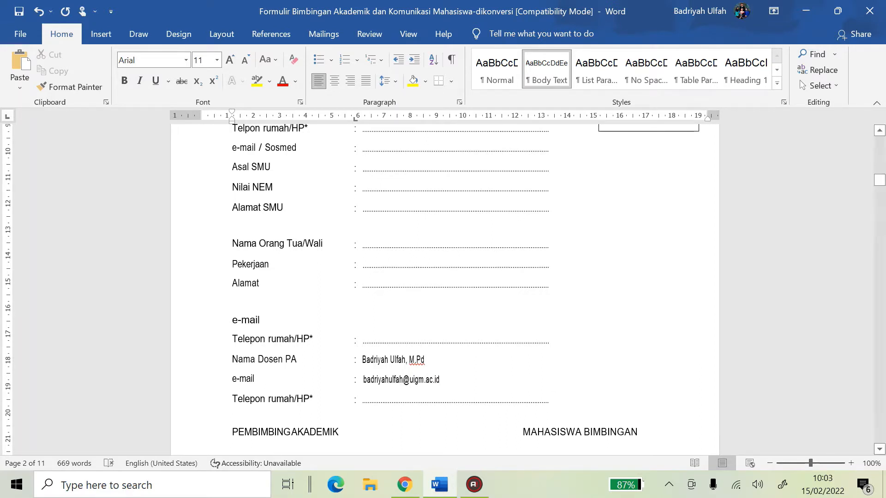
left_click_drag(362, 399, 549, 400)
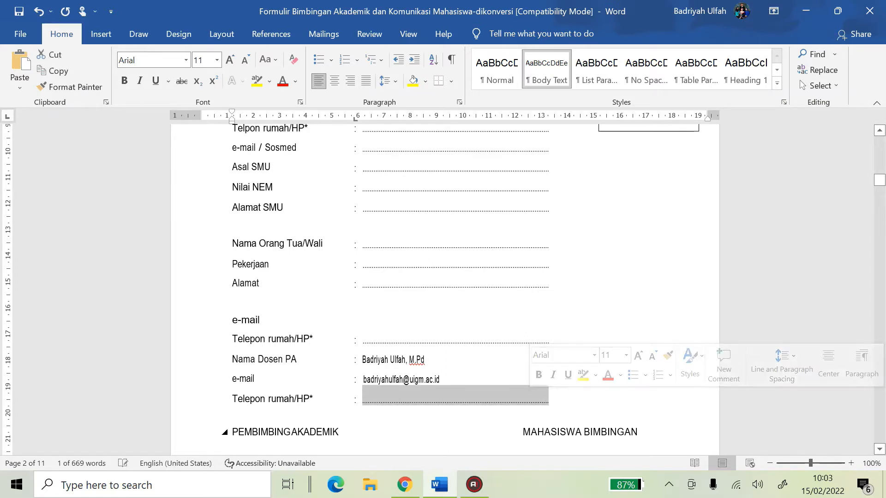
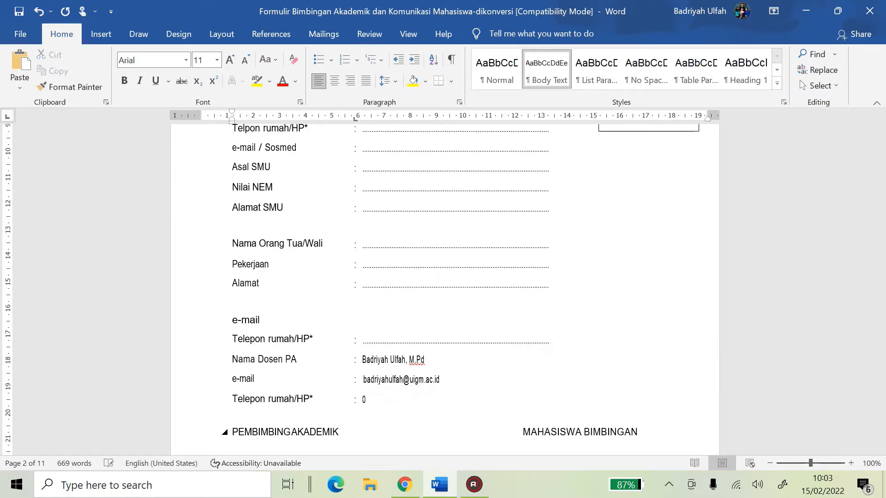
scroll(445, 289, "down", 5)
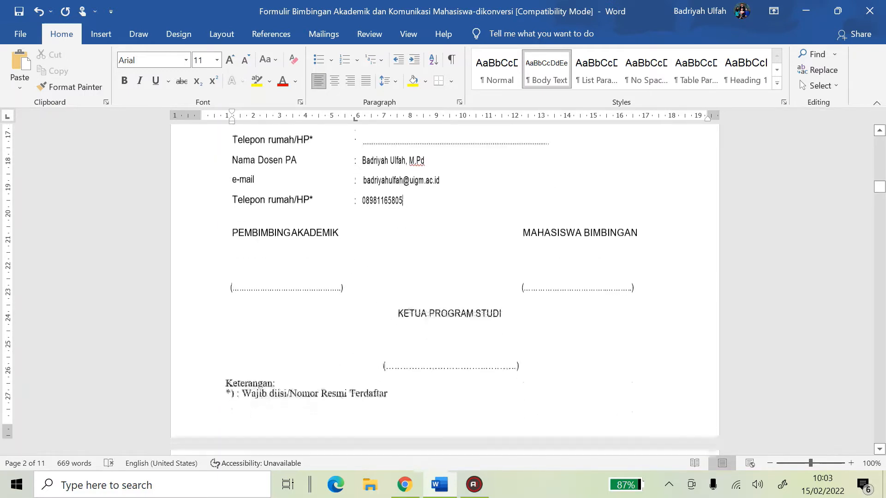
left_click(316, 288)
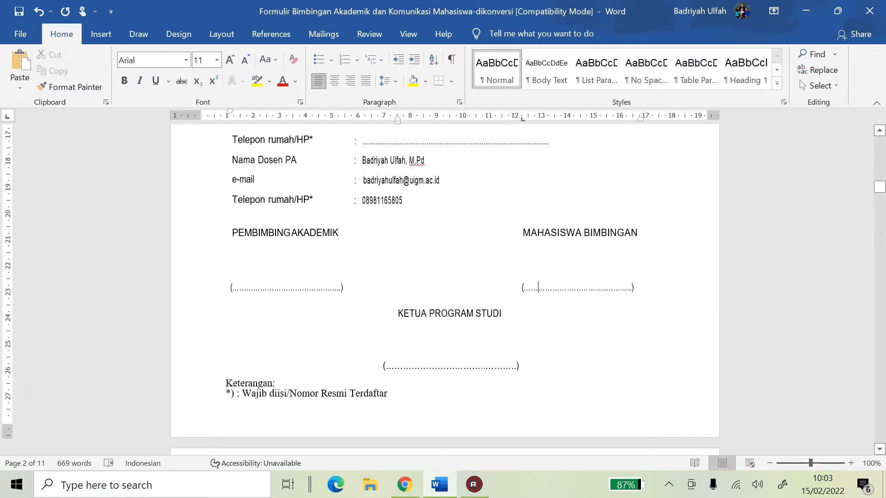
left_click_drag(537, 287, 628, 289)
left_click(202, 256)
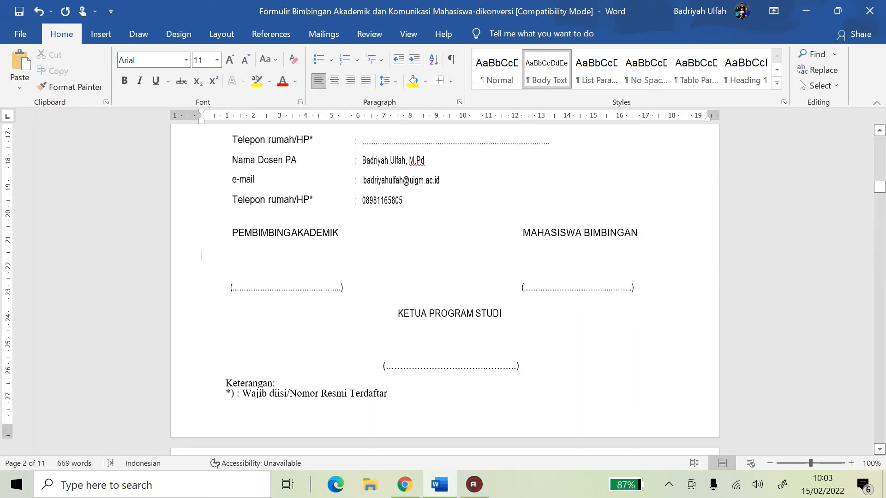
left_click(290, 255)
left_click_drag(531, 287, 630, 288)
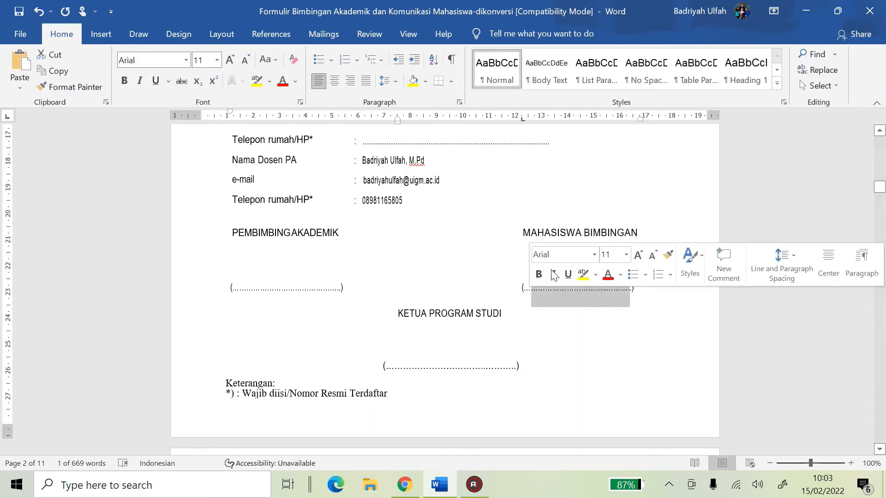
left_click(569, 260)
scroll(569, 260, "up", 10)
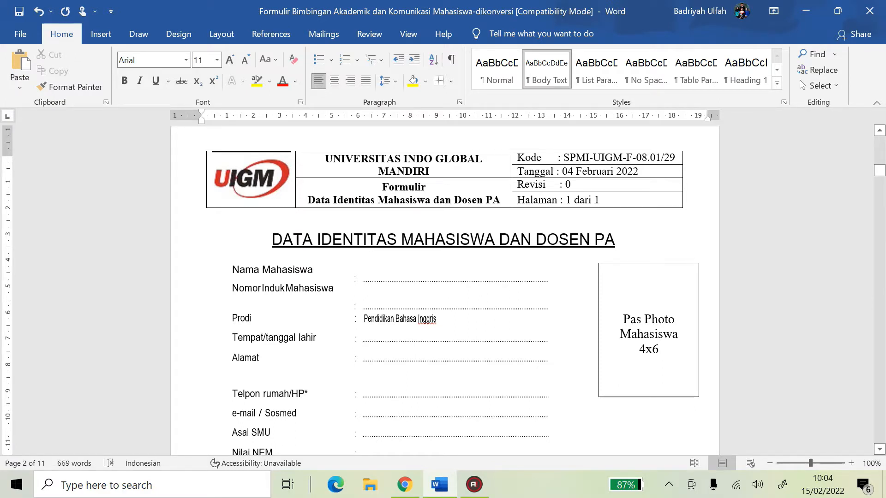
left_click(601, 302)
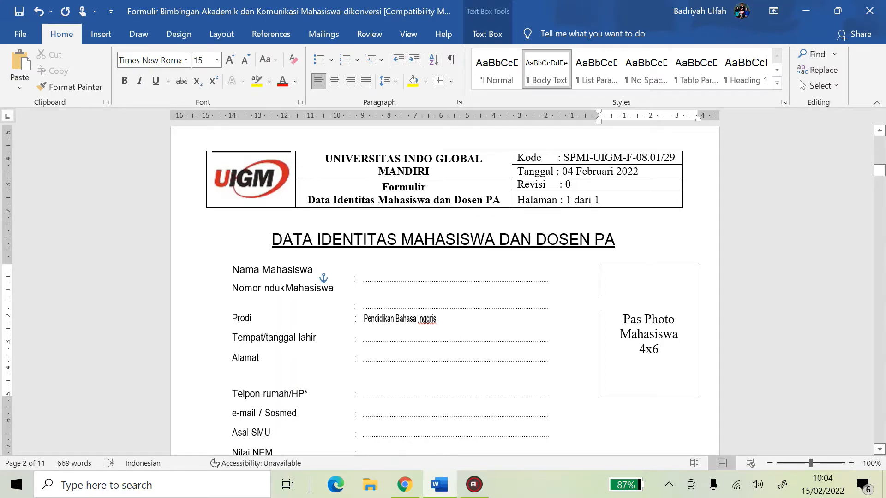
Scroll to page 3 and check the Rekam Jejak Rencana Studi table's KRS* and Nilai columns
scroll(444, 286, "down", 20)
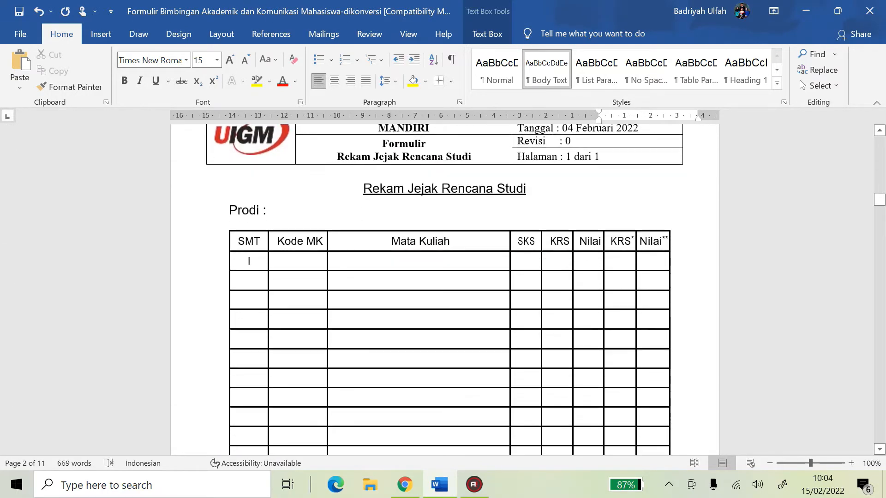
scroll(444, 286, "up", 1)
scroll(445, 286, "down", 2)
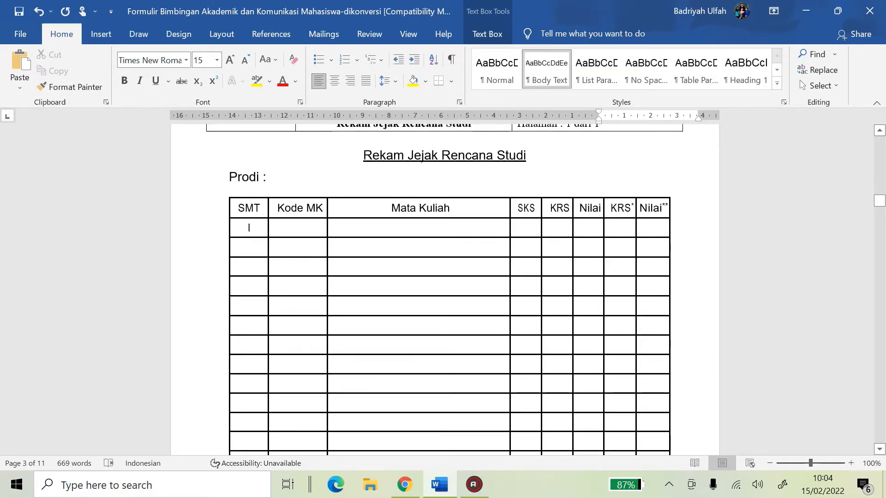
left_click(249, 227)
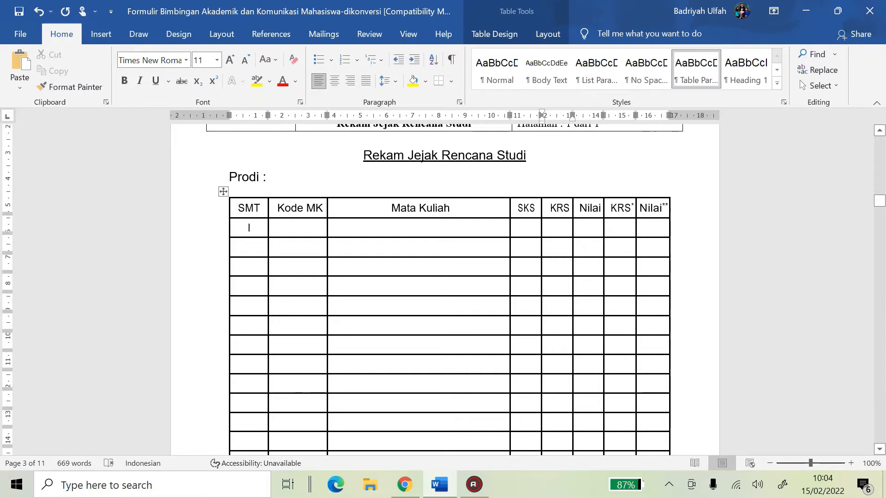
key("Tab")
key("Tab")
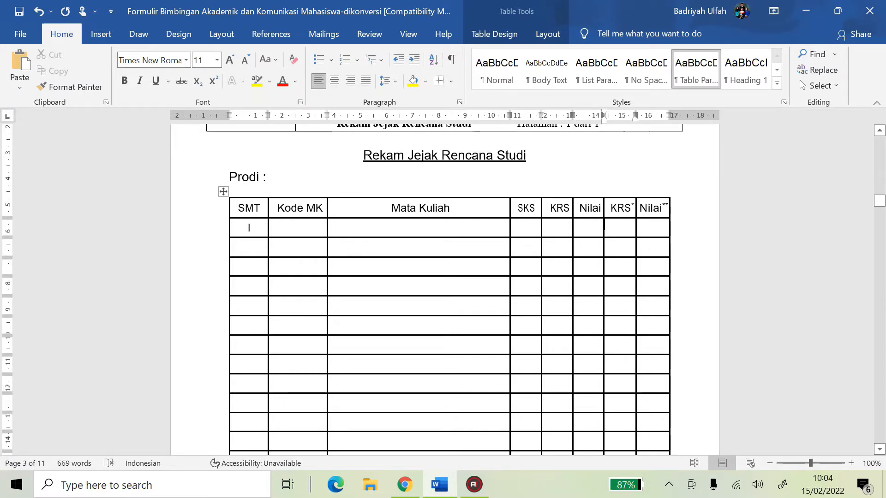
left_click_drag(620, 208, 653, 343)
left_click(462, 411)
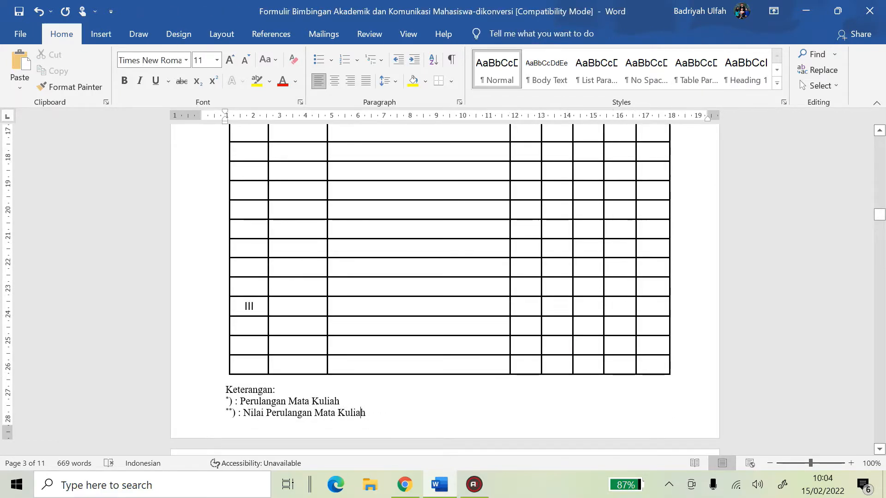
scroll(463, 370, "up", 9)
left_click(402, 261)
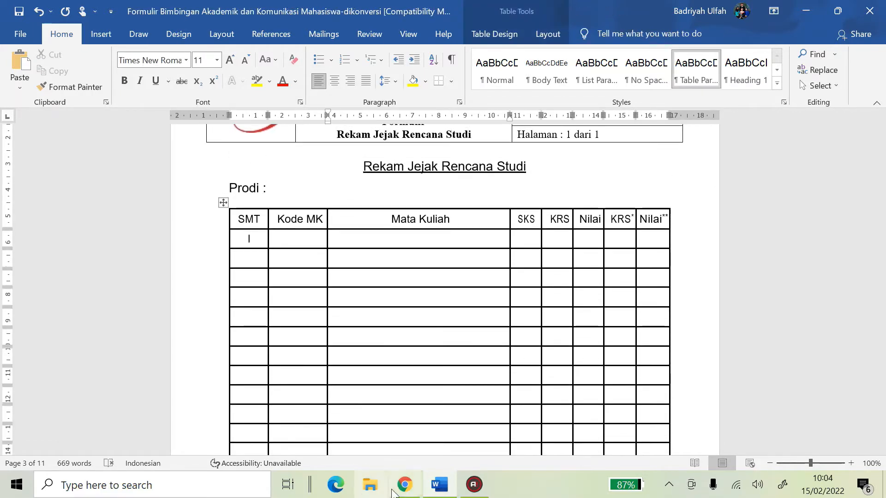
left_click(405, 487)
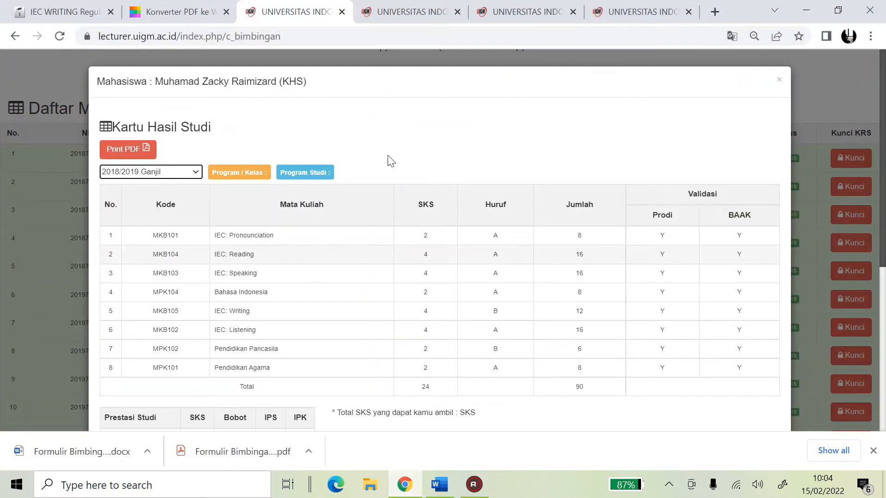
Show the first student's study results for semester 2018/2019 Ganjil in the portal
left_click(779, 80)
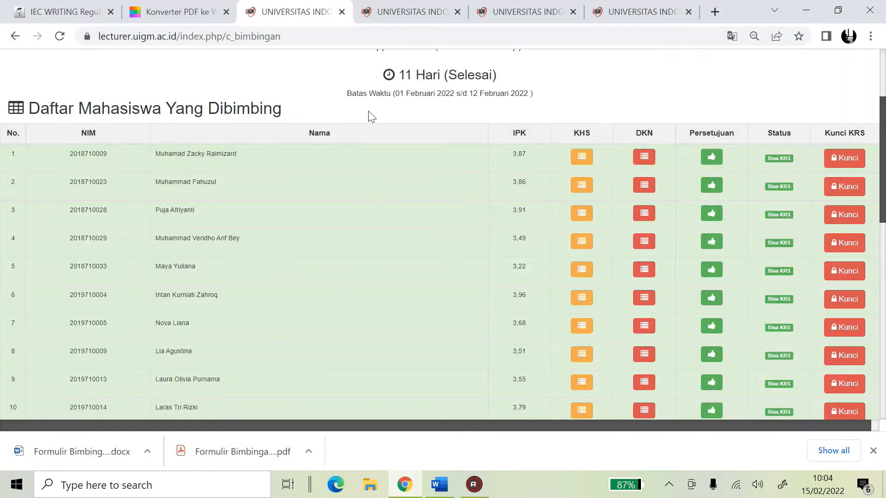
scroll(395, 196, "down", 6)
scroll(395, 195, "down", 6)
scroll(397, 193, "up", 12)
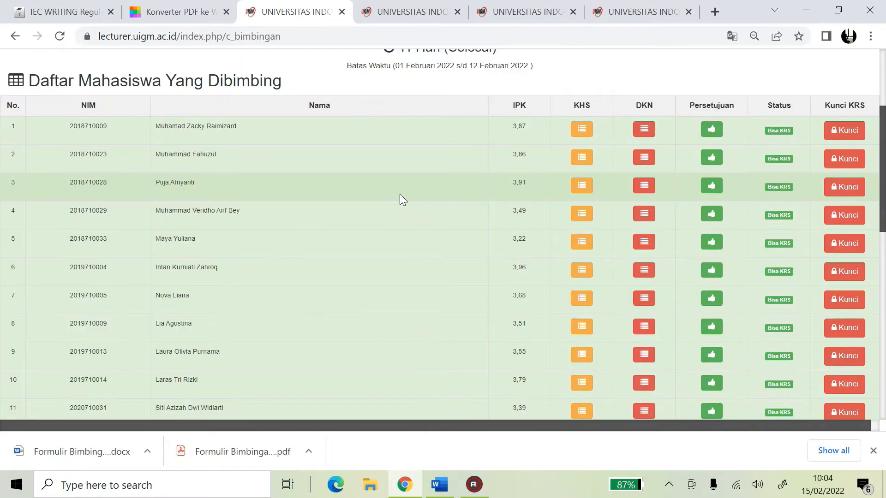
scroll(350, 99, "up", 4)
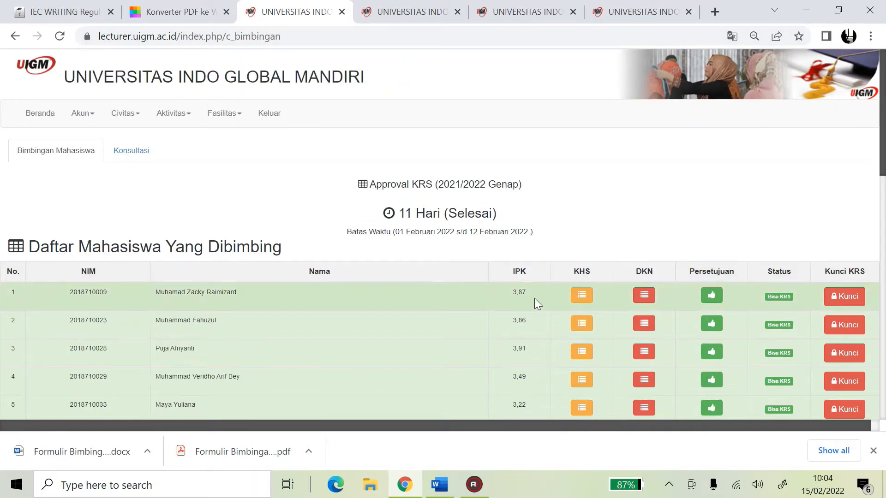
left_click(586, 298)
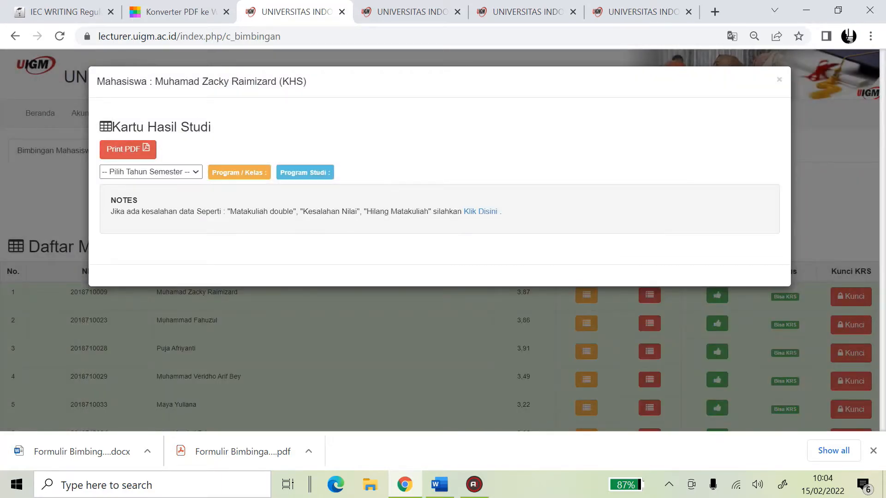
left_click(195, 172)
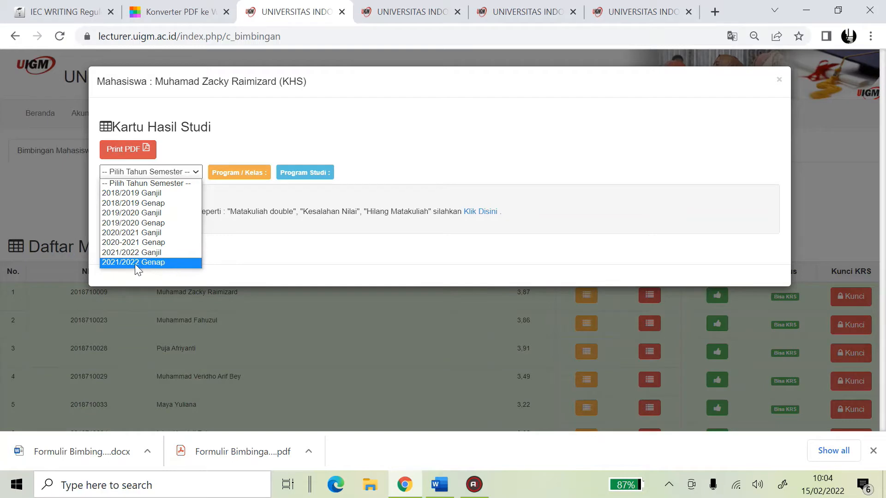
left_click(152, 194)
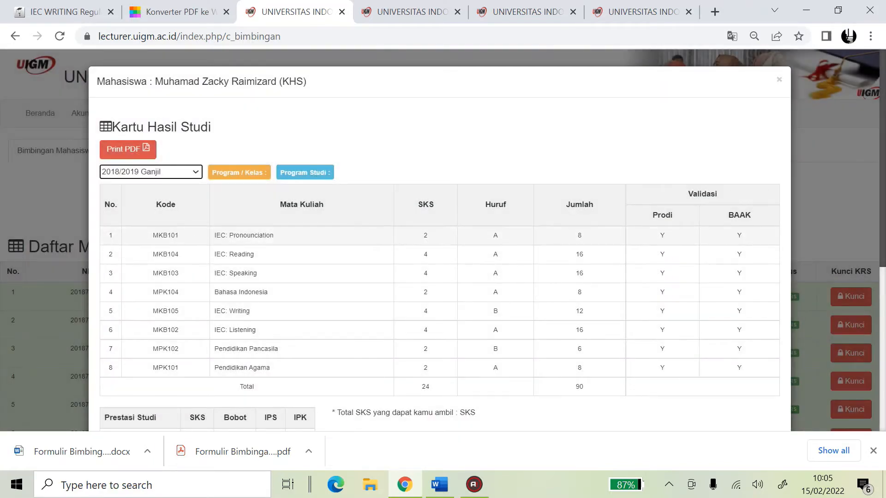
Copy 'MKB101 IEC: Pronounciation' and select row I's Kode MK and Mata Kuliah cells
left_click_drag(148, 236, 283, 234)
key("ctrl+c")
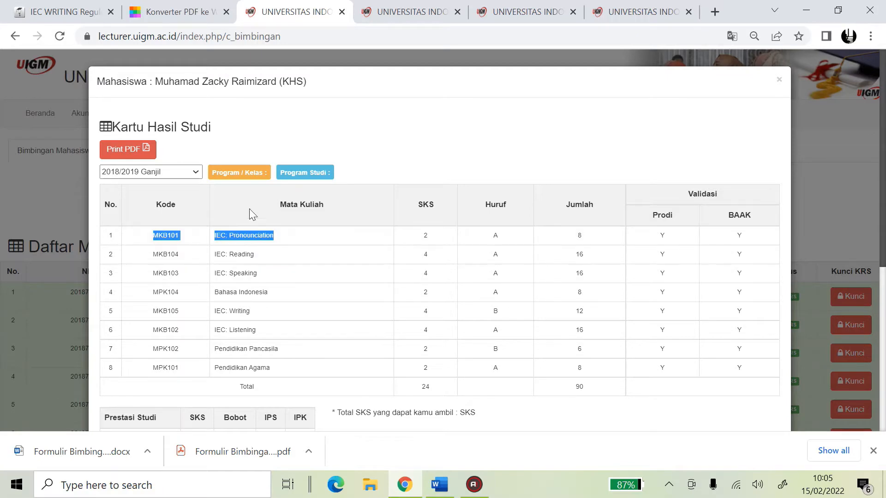
left_click(444, 487)
left_click_drag(295, 238, 364, 239)
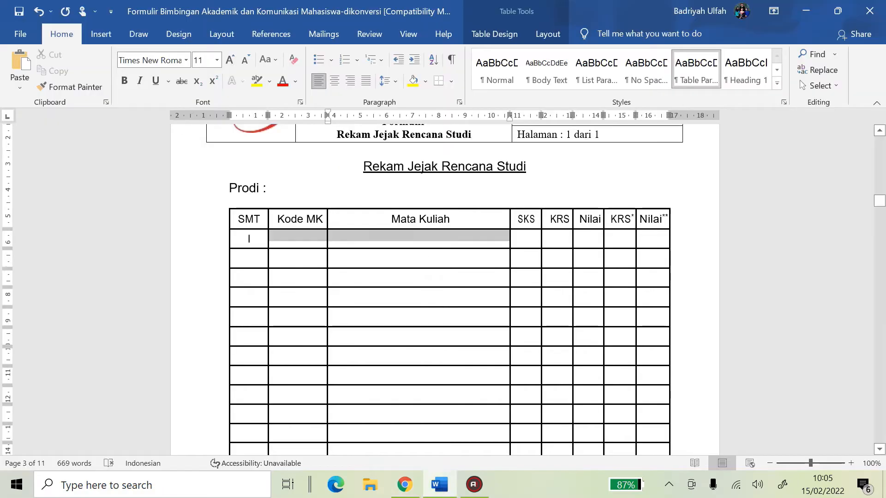
Paste MKB101 'IEC: Pronounciation' into row I and enter a centred 2 under SKS
key("ctrl+v")
left_click(328, 255)
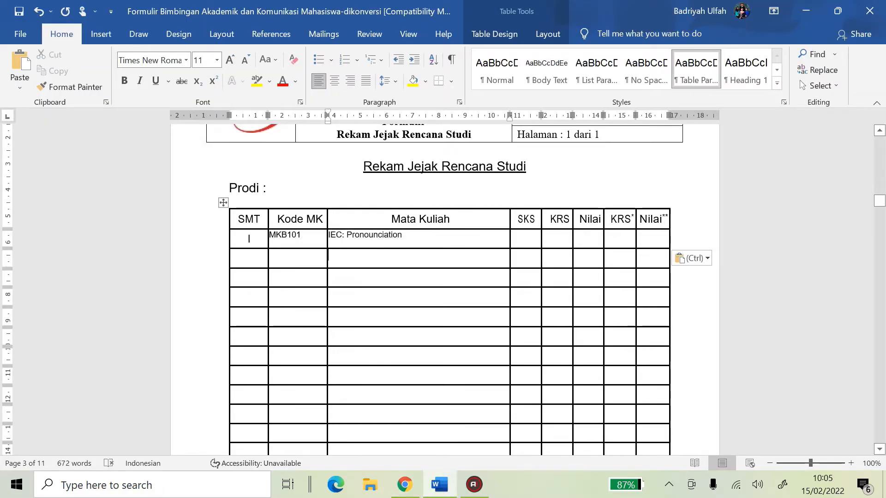
left_click(405, 482)
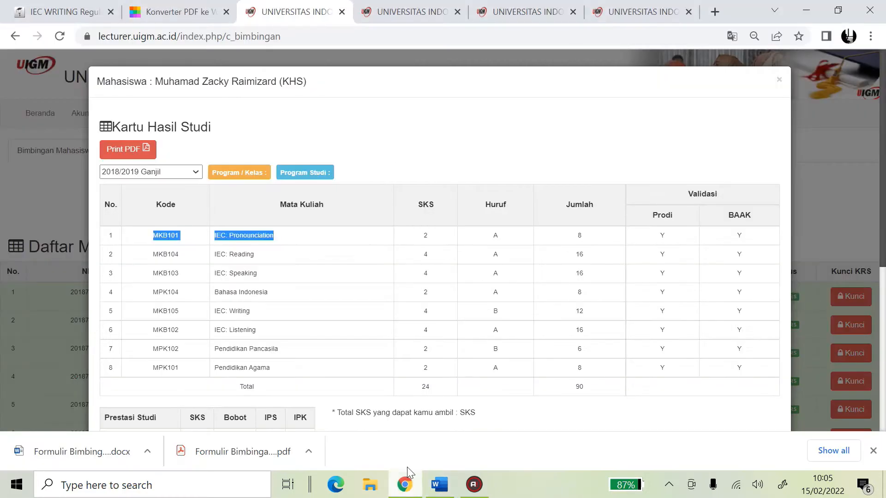
left_click_drag(419, 234, 434, 238)
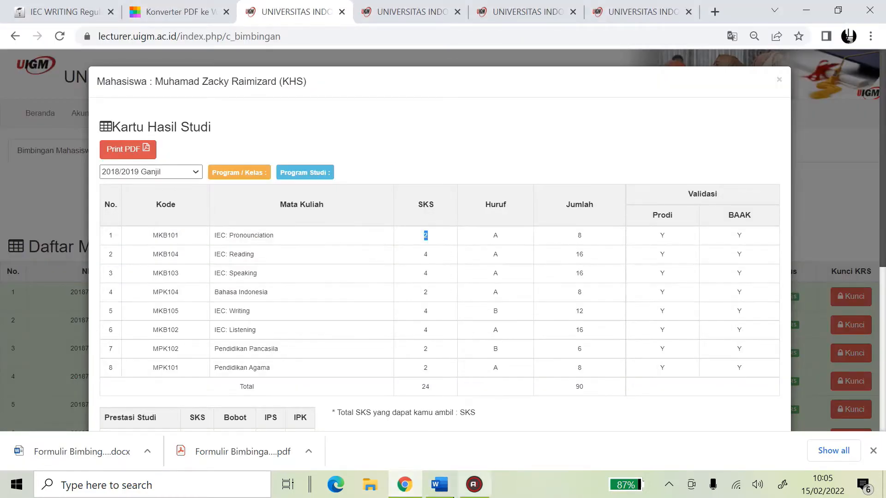
left_click(439, 485)
left_click(524, 238)
type("2")
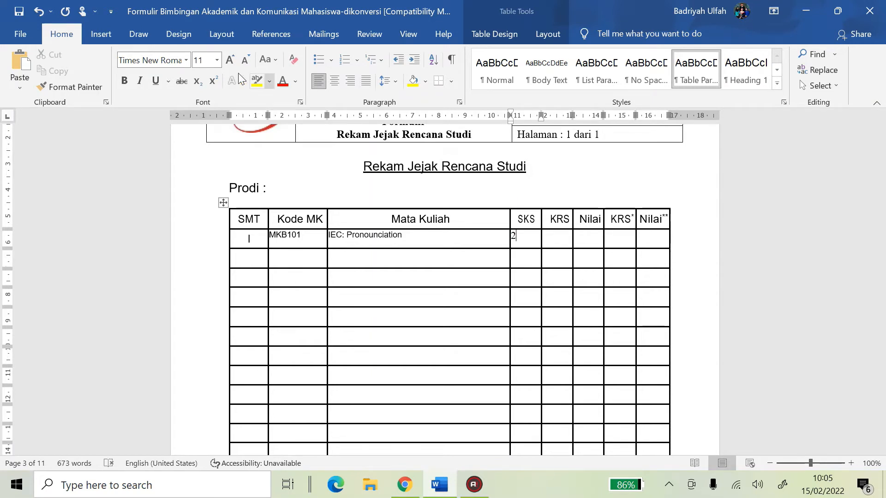
left_click(335, 80)
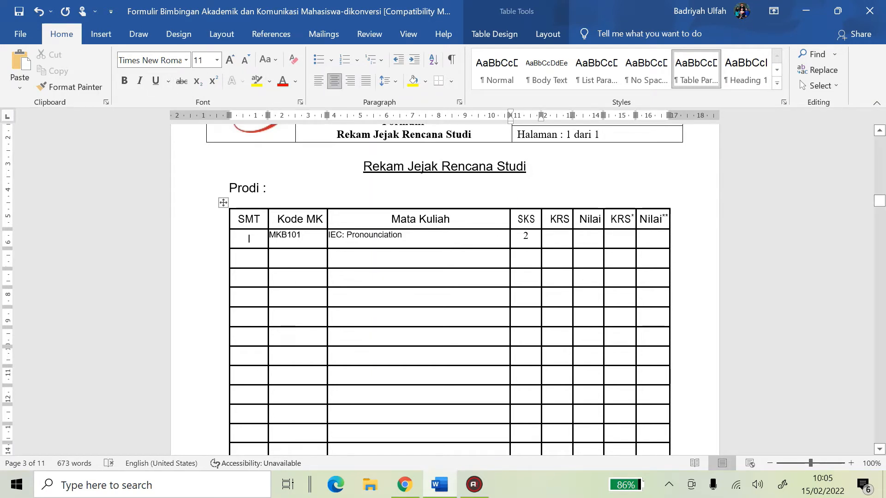
Look up the course grade in the portal and enter a centred A in row I's Nilai cell
left_click(556, 238)
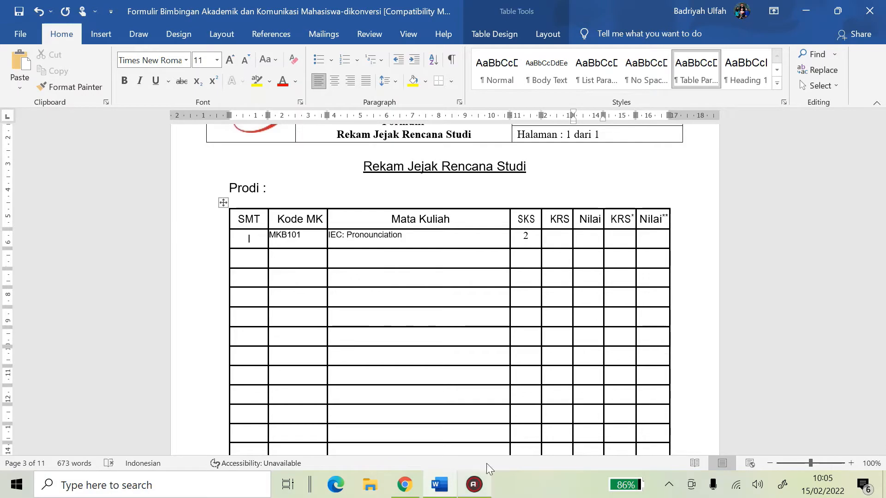
left_click(435, 489)
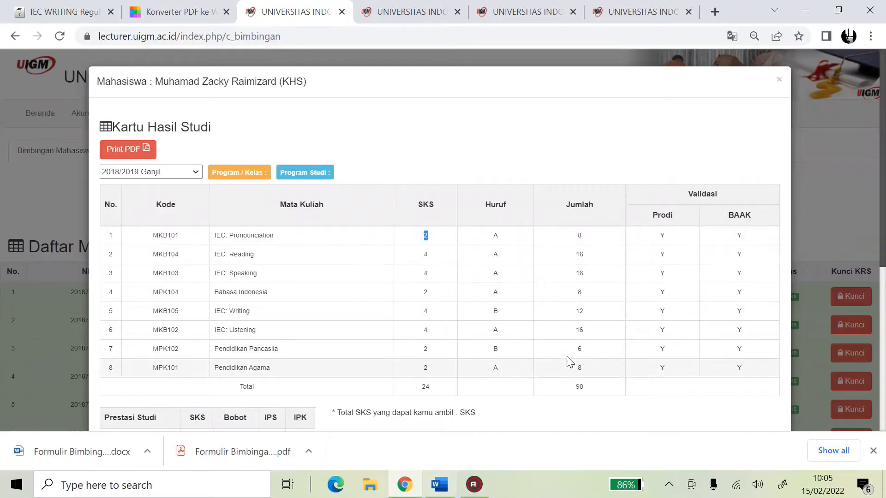
double_click(496, 235)
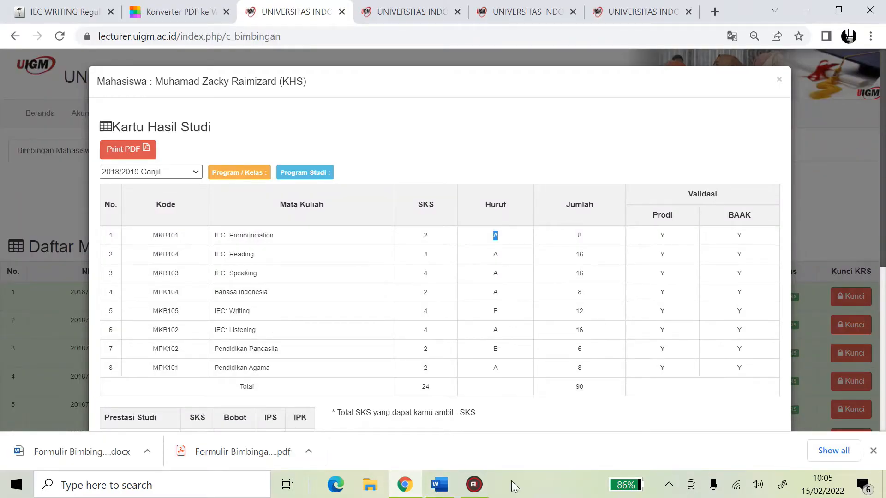
left_click(439, 484)
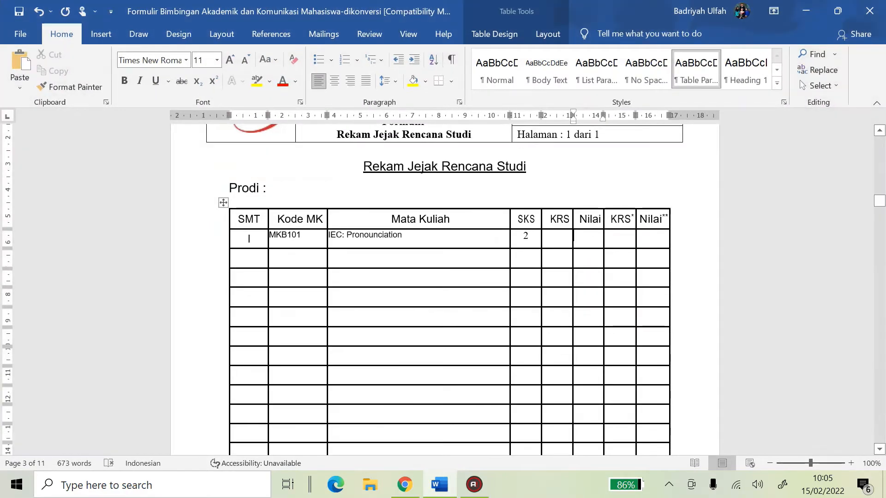
type("a")
key("BackSpace")
key("Caps_Lock")
type("A")
key("ctrl+e")
key("BackSpace")
key("ctrl+e")
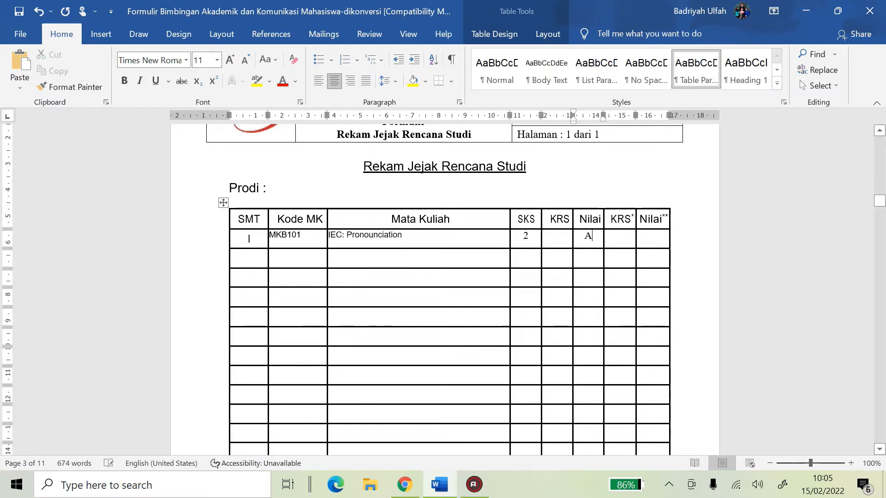
left_click(560, 243)
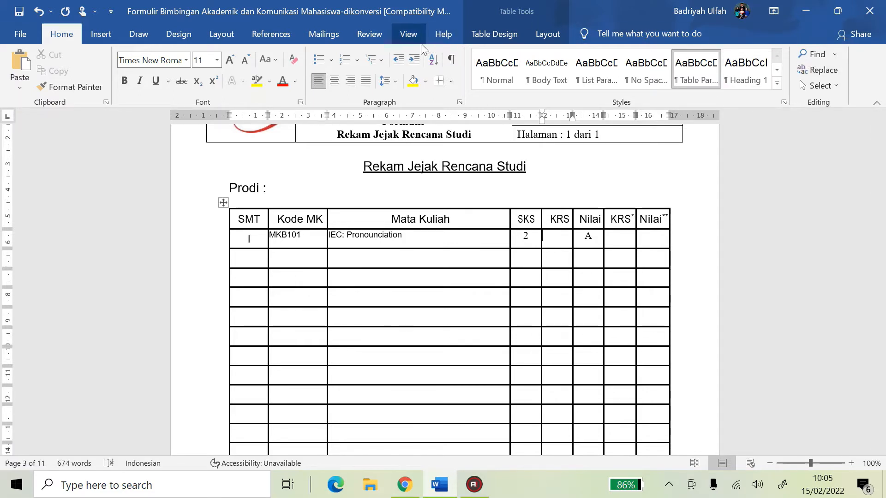
Insert a centred √ check mark symbol into row I's KRS cell
left_click(99, 35)
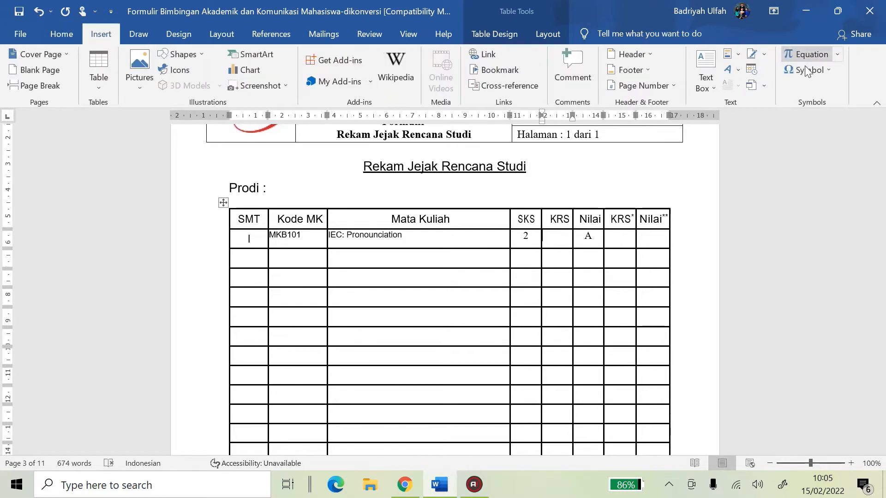
left_click(832, 68)
left_click(790, 91)
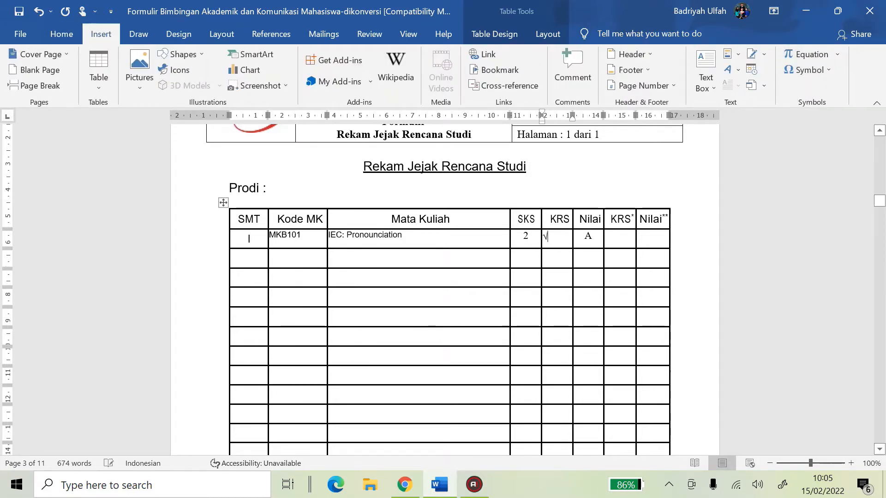
left_click(61, 35)
left_click(334, 82)
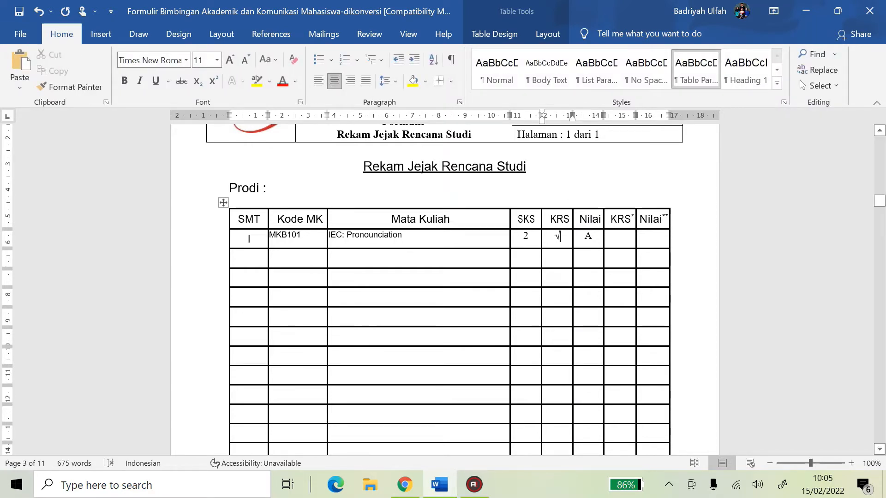
Replace row I's Nilai grade A with C
left_click(628, 242)
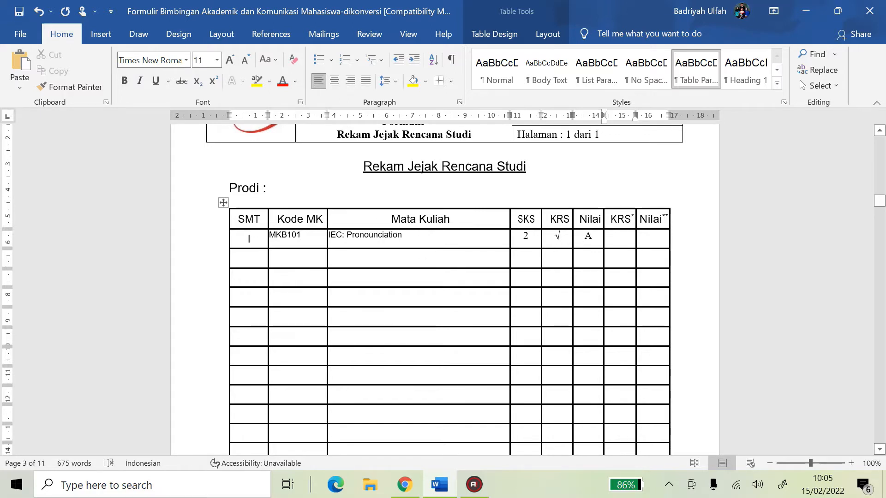
key("Caps_Lock")
type("c")
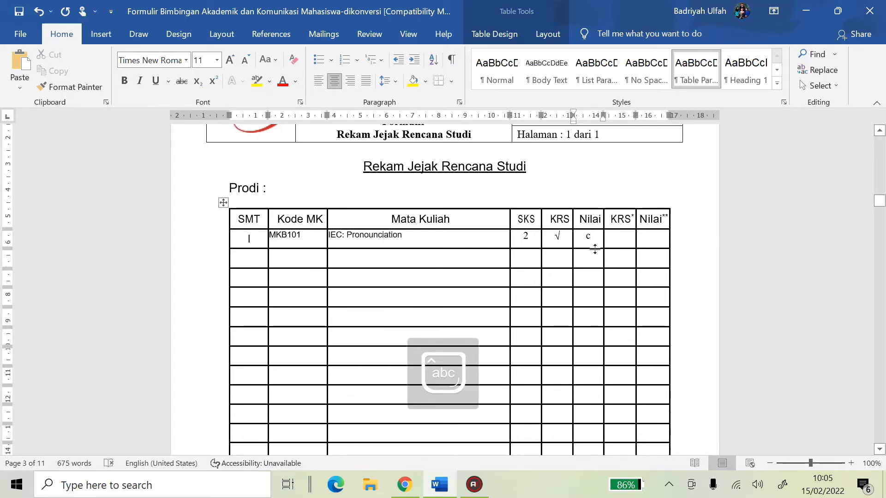
key("BackSpace")
key("Caps_Lock")
key("Tab")
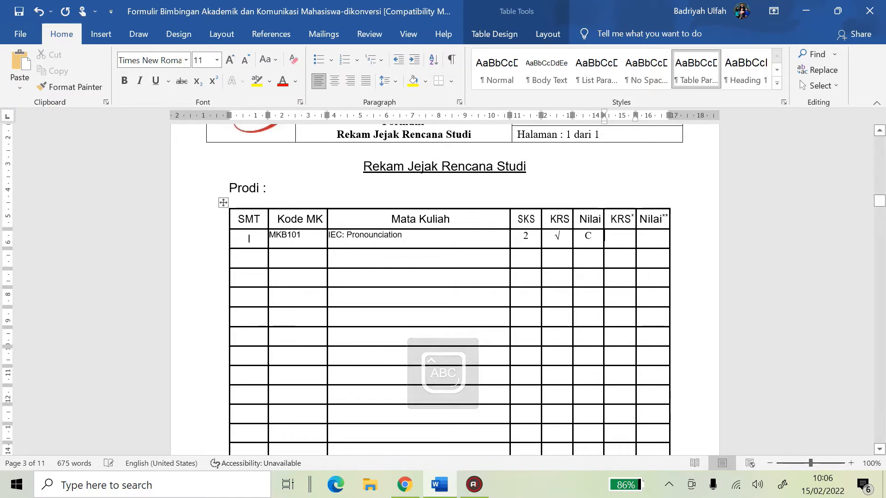
Copy row I's MKB101 'IEC: Pronounciation' and 2 SKS into row III, centring the 2
scroll(445, 289, "down", 6)
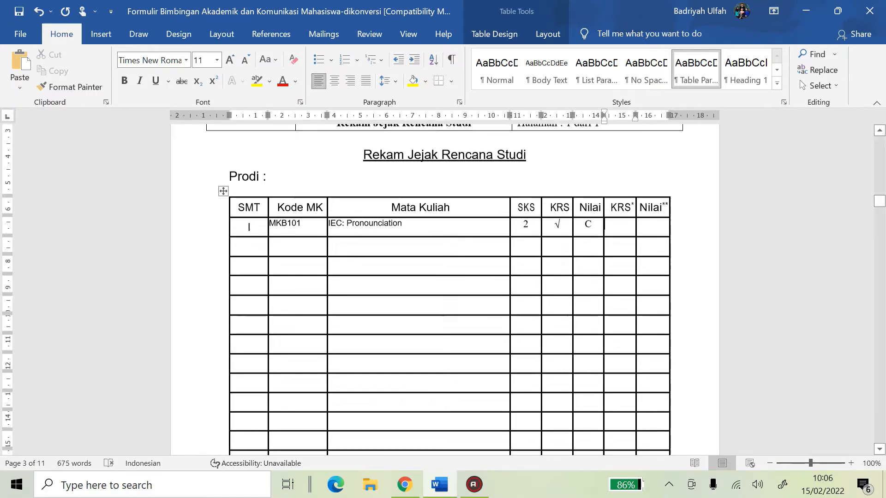
scroll(445, 290, "up", 6)
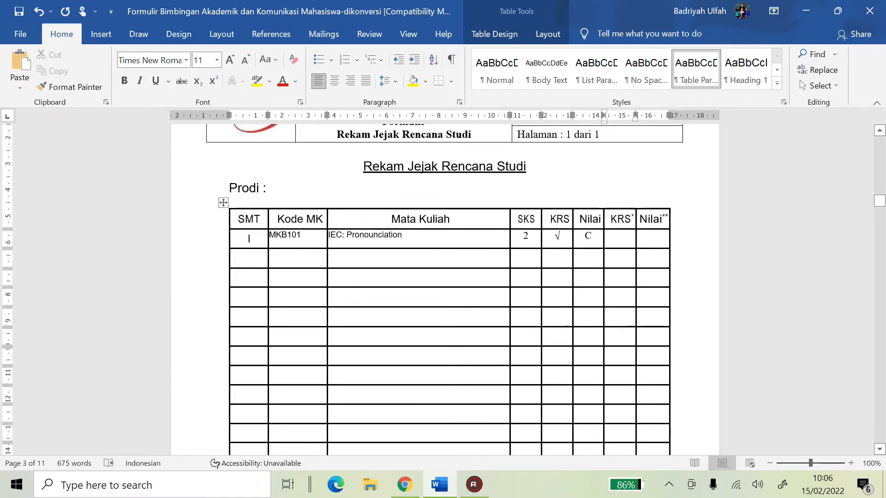
scroll(439, 267, "down", 10)
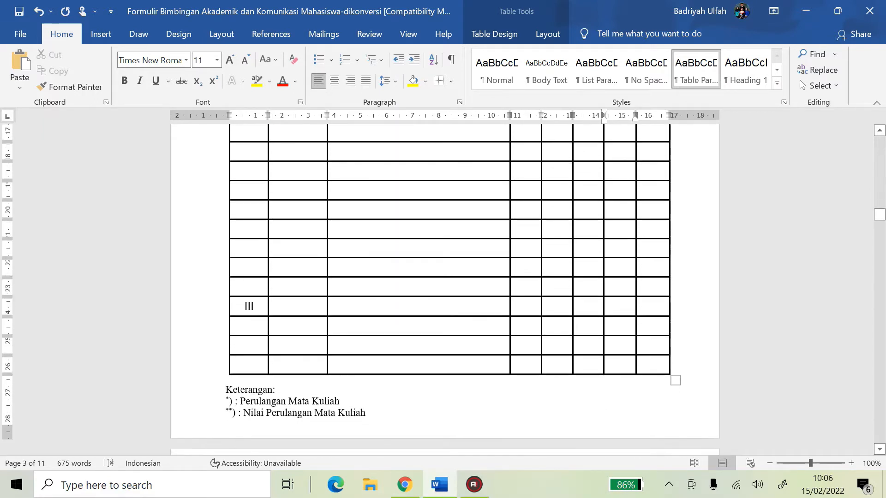
scroll(445, 290, "up", 10)
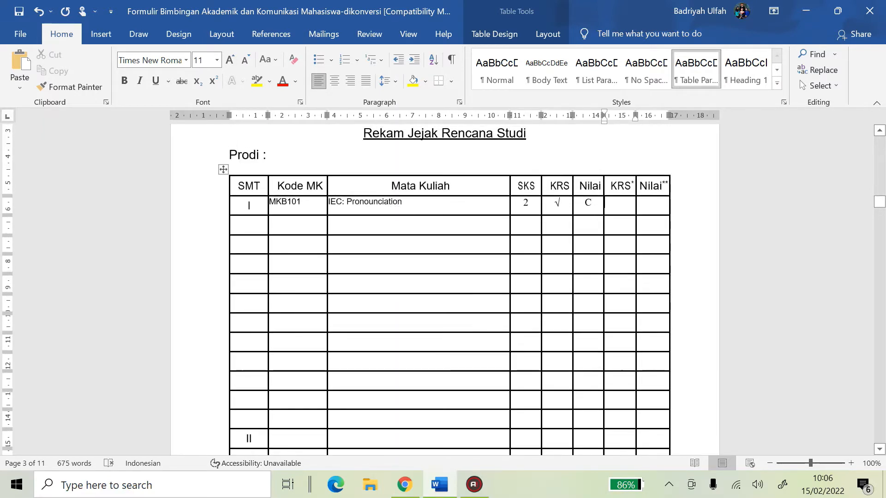
scroll(273, 169, "down", 5)
scroll(273, 169, "up", 4)
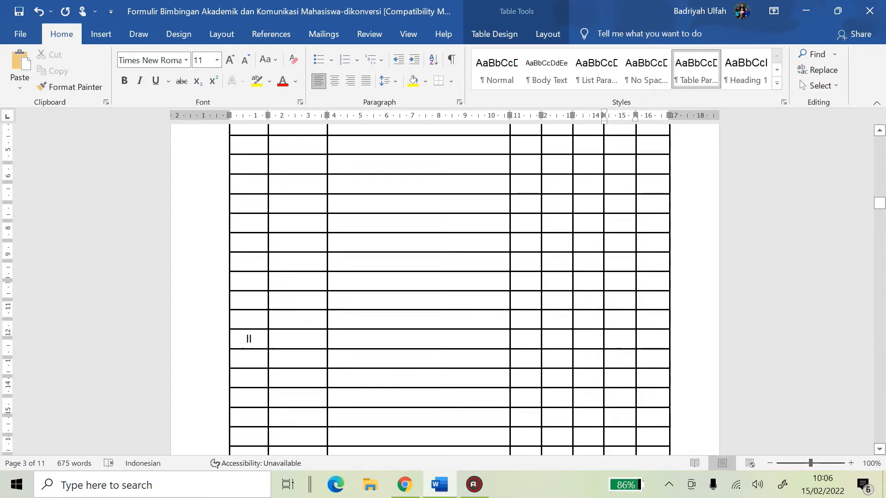
left_click_drag(272, 169, 525, 169)
key("ctrl+c")
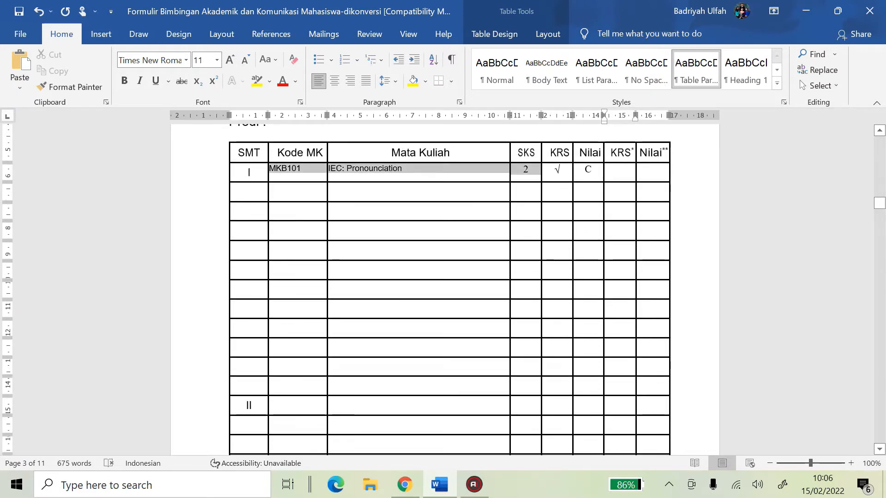
scroll(291, 340, "down", 6)
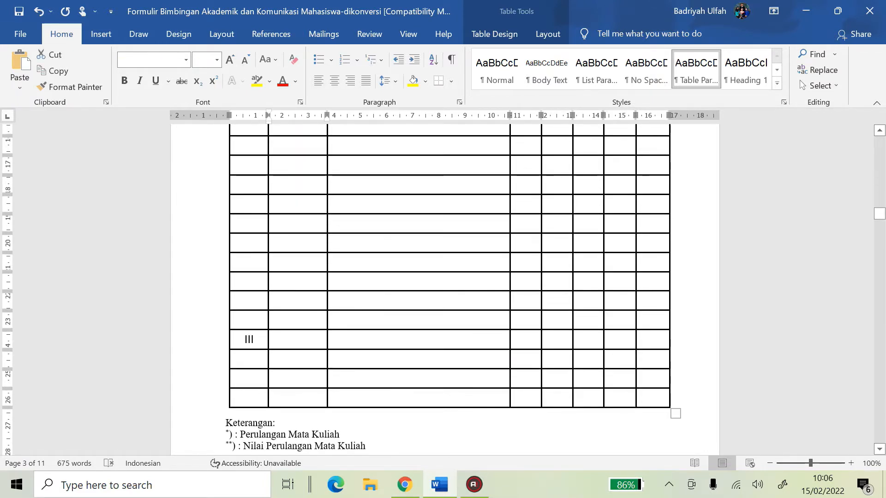
left_click(291, 340)
key("ctrl+v")
left_click(553, 338)
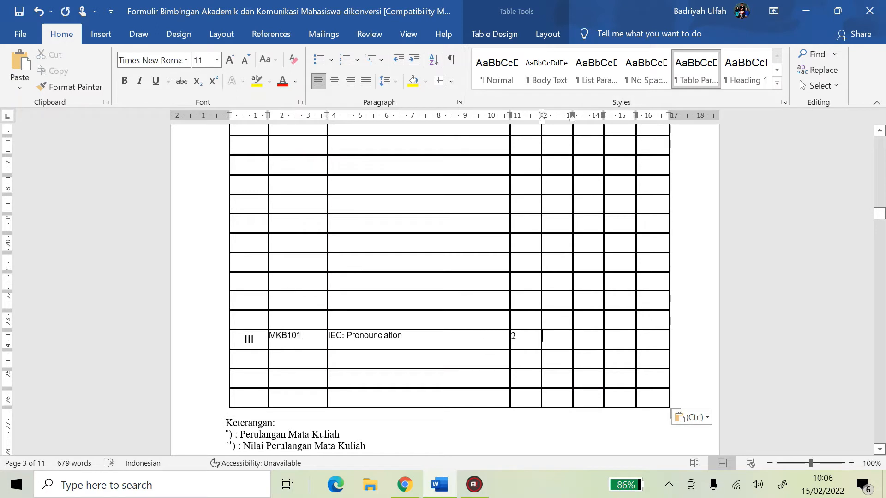
left_click(336, 81)
left_click(588, 348)
Put a centred √ in row III's KRS* cell and a centred grade A in its last cell
scroll(599, 323, "up", 10)
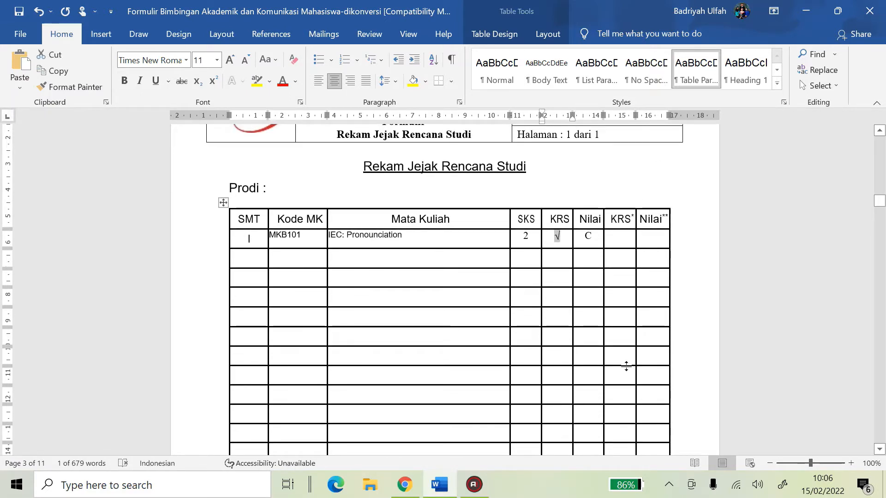
scroll(626, 366, "down", 12)
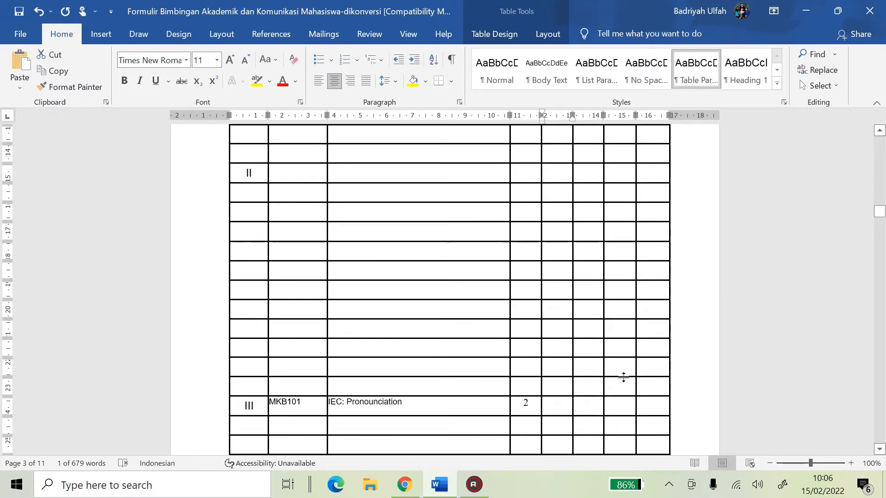
scroll(623, 377, "down", 1)
left_click(623, 377)
type("√")
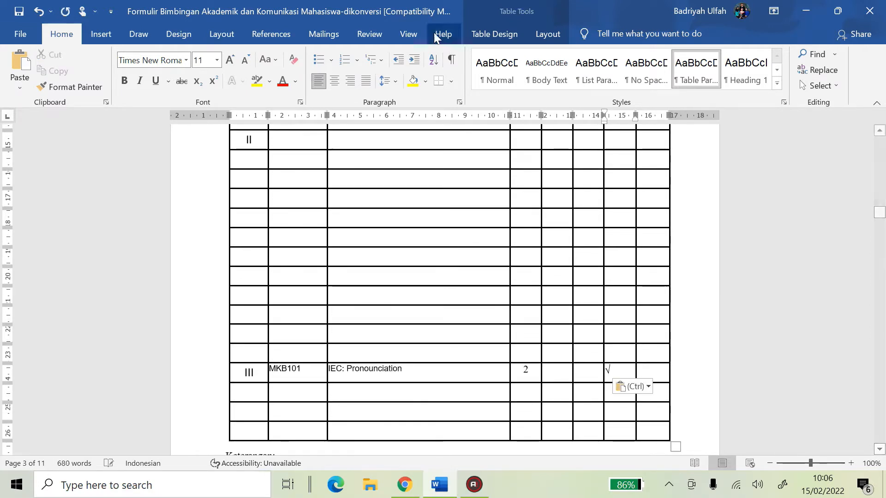
left_click(335, 81)
key("Tab")
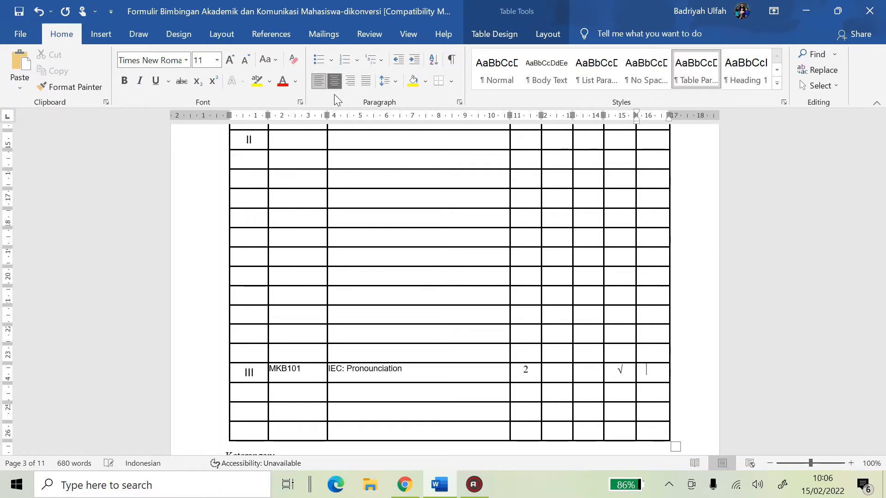
left_click(334, 81)
key("alt+shift")
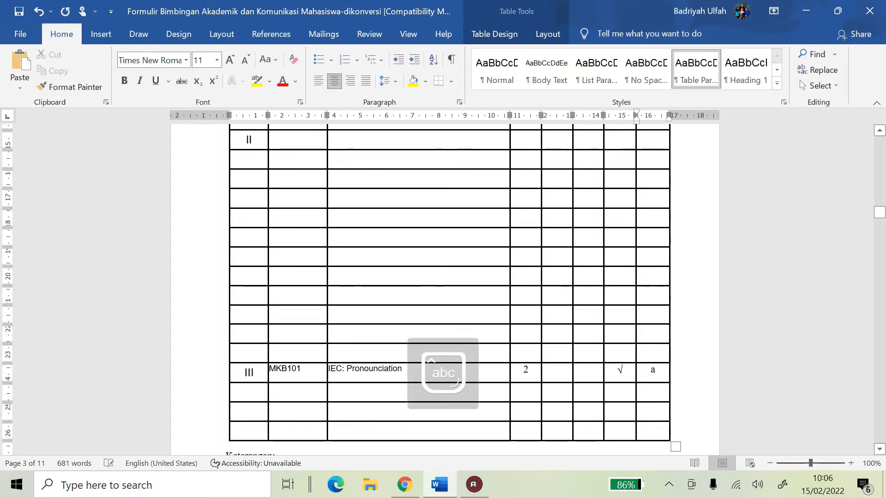
key("Caps_Lock")
type("A")
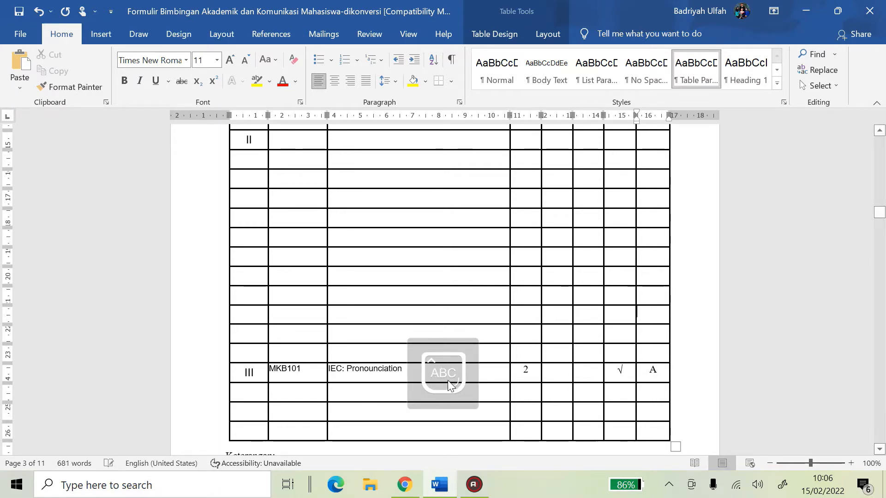
scroll(443, 323, "up", 10)
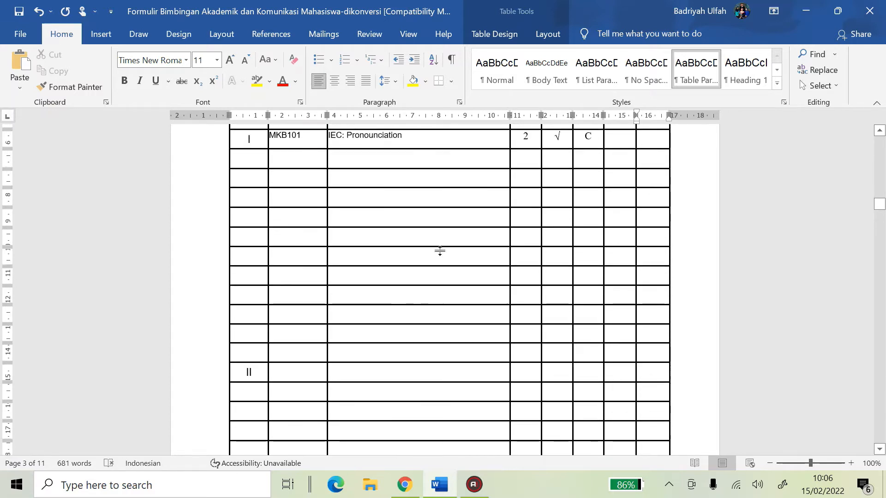
scroll(428, 304, "up", 4)
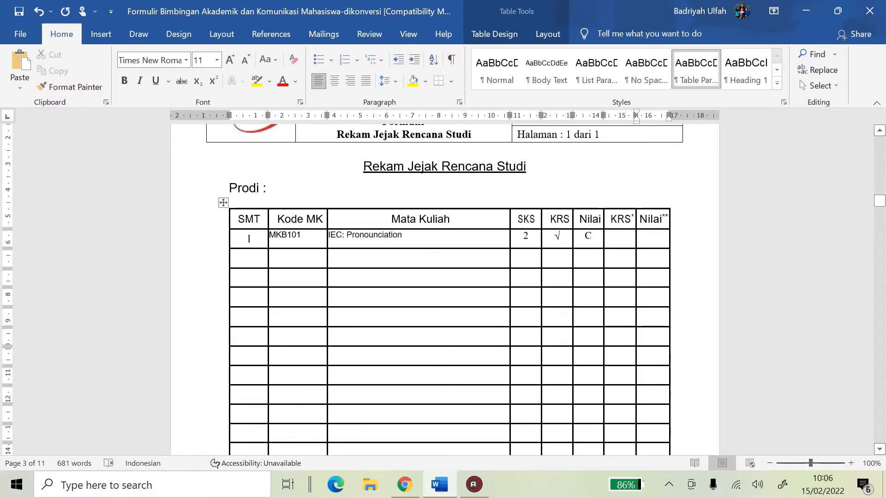
Clear the leftover semester III entries from the study-plan table
left_click(413, 240)
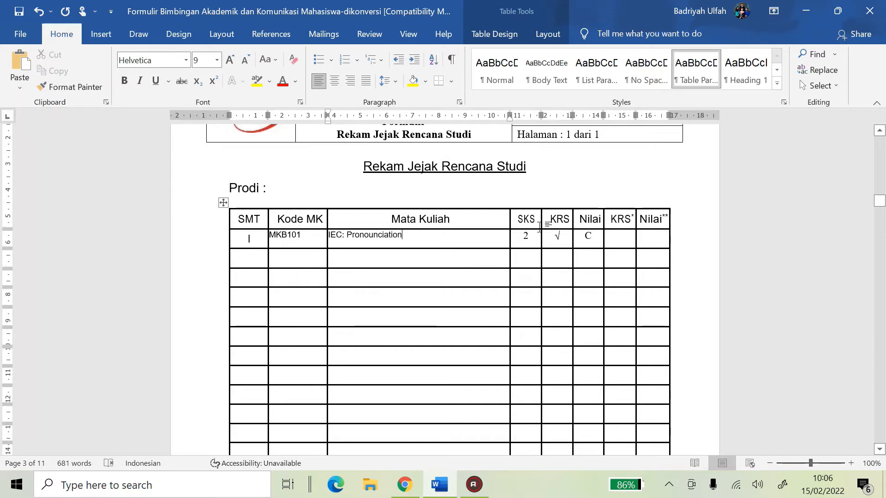
left_click_drag(521, 219, 591, 296)
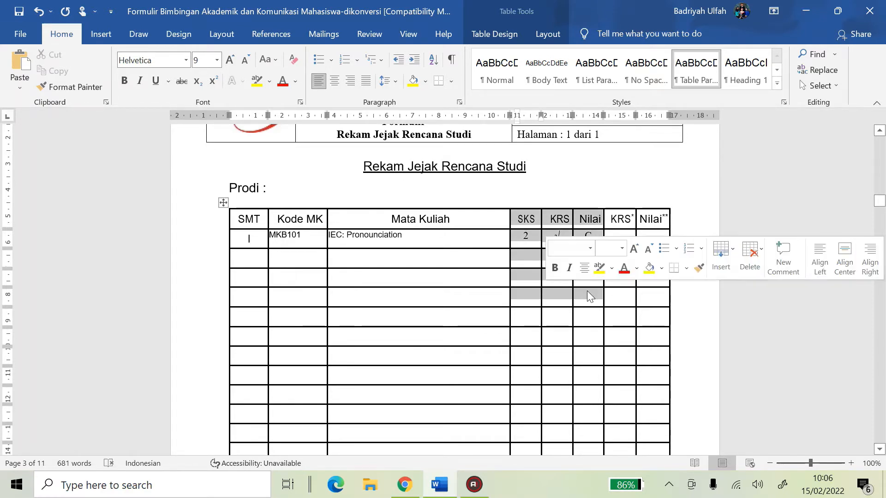
left_click_drag(619, 218, 651, 392)
left_click(583, 267)
left_click_drag(652, 303, 286, 304)
key("Delete")
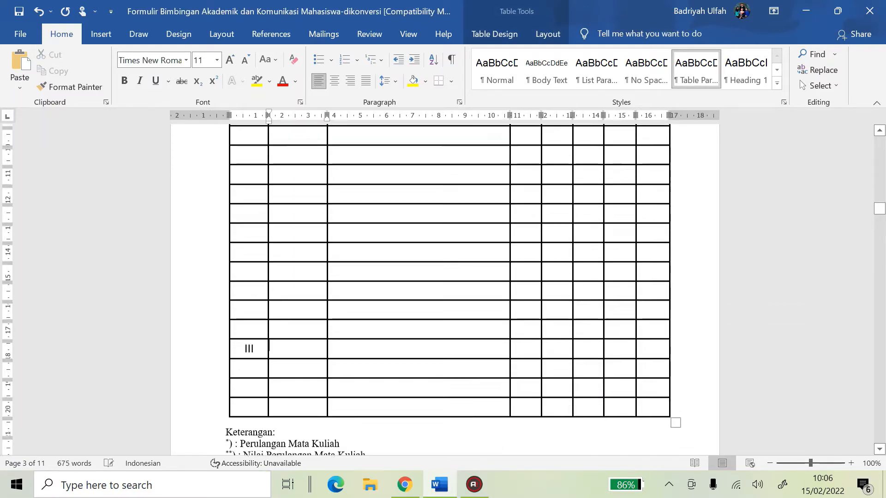
scroll(589, 349, "up", 10)
Change the IEC: Pronounciation grade from C to A, then bring up the student's KHS
double_click(588, 335)
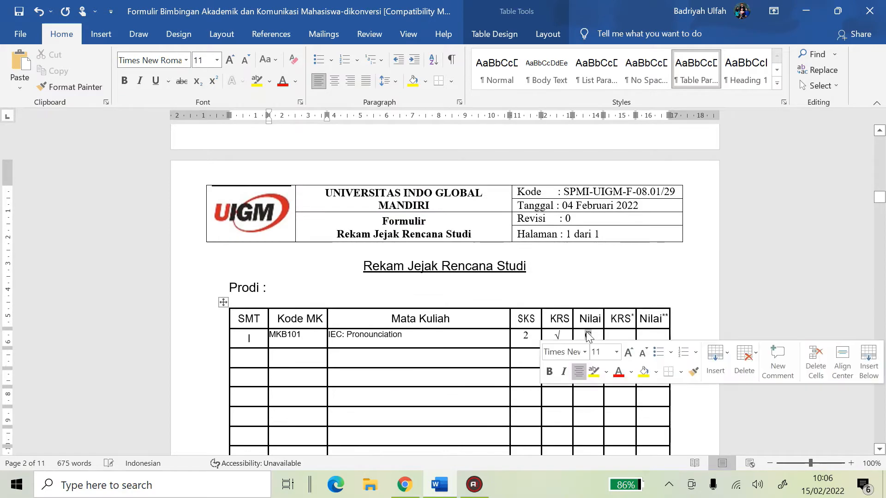
key("Caps_Lock")
type("a")
key("BackSpace")
key("Caps_Lock")
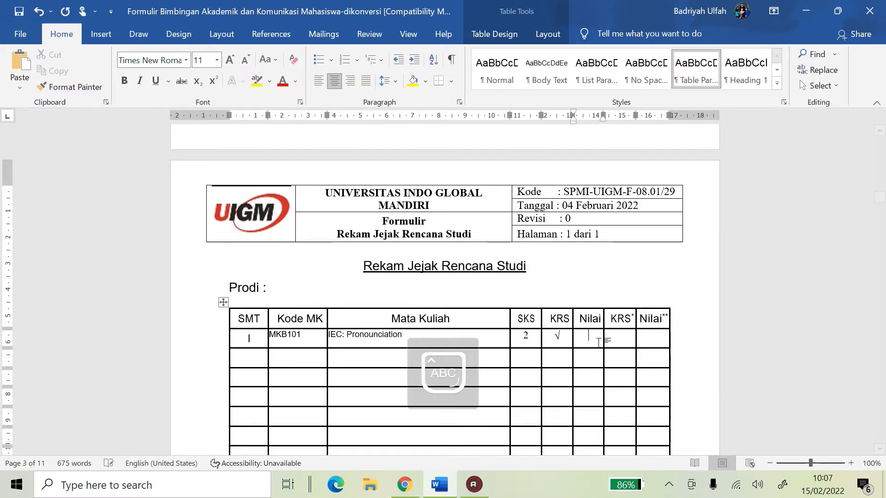
left_click(303, 355)
scroll(303, 355, "down", 3)
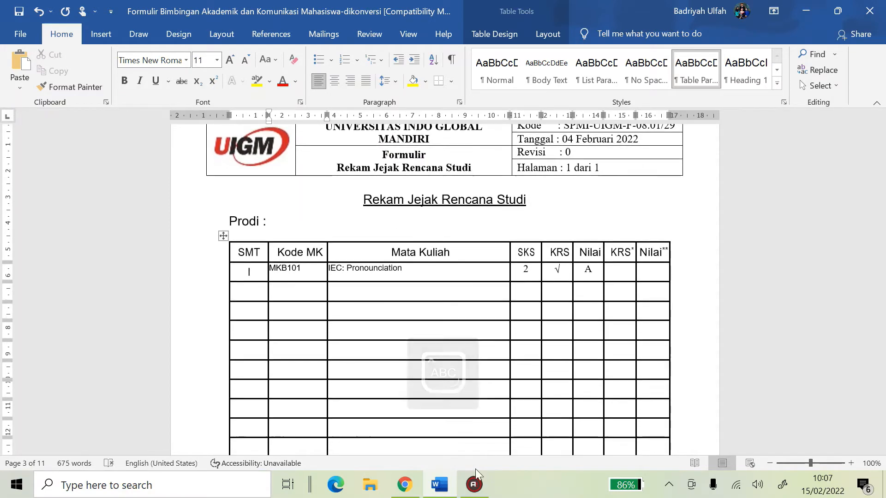
left_click(440, 489)
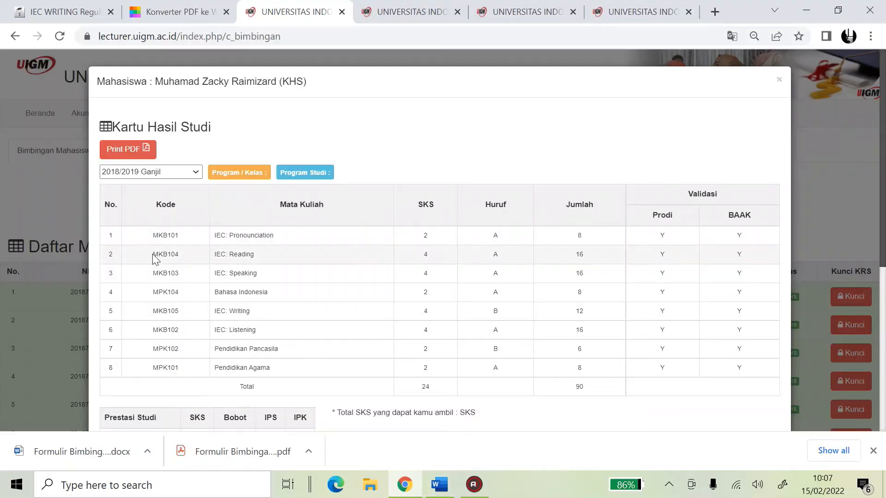
Copy the MKB104 IEC: Reading details from the KHS into row 2's cells
left_click_drag(153, 257, 478, 261)
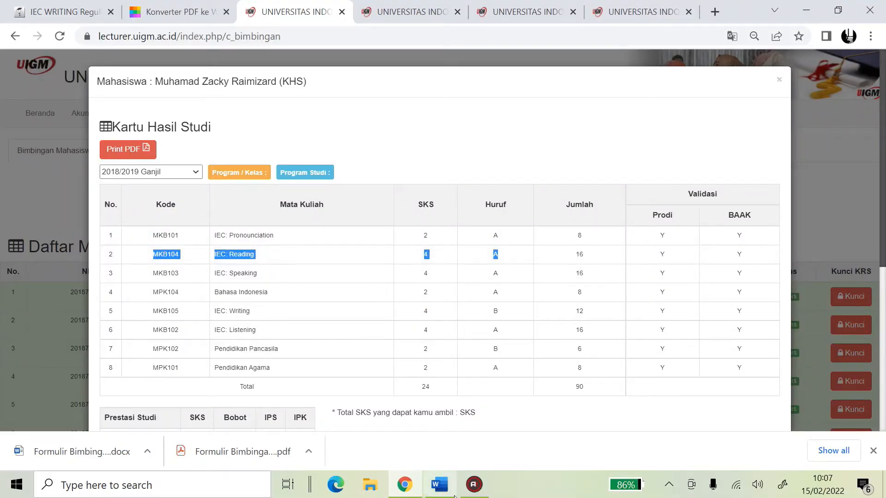
left_click(439, 484)
left_click(286, 290)
type("MKB104\tIEC: Reading\t4\tA")
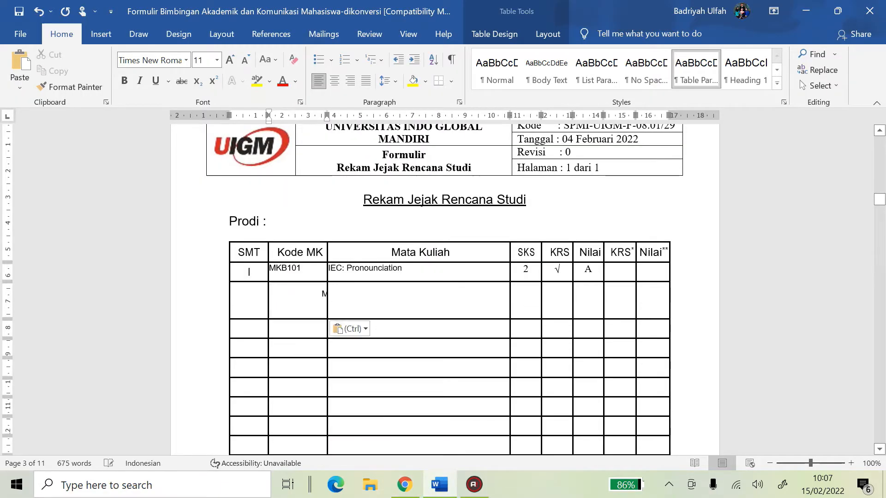
key("ctrl+z")
left_click_drag(293, 291, 586, 289)
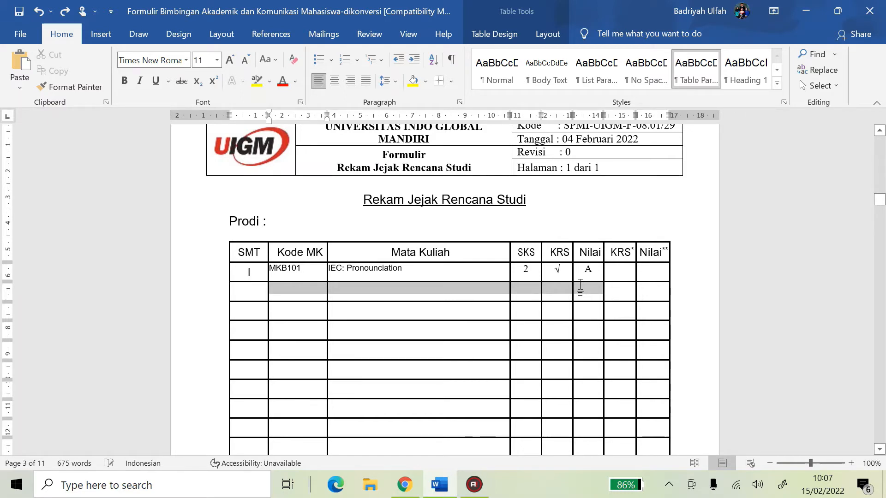
left_click_drag(580, 286, 587, 285)
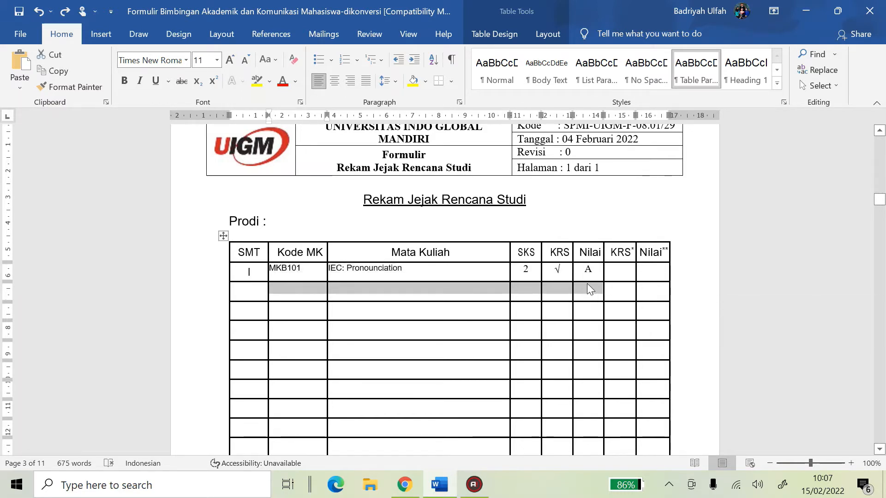
type("MKB104\tIEC: Reading\t4\tA\tMKB104")
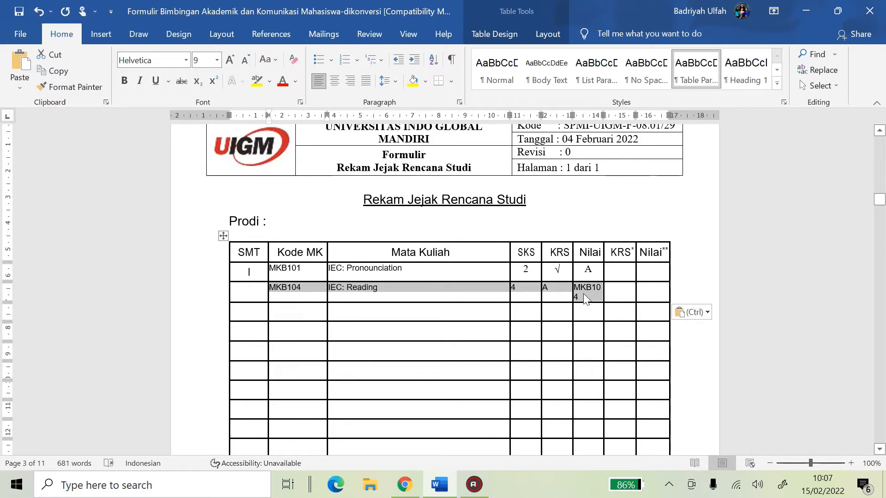
Remove stray text from row 2, then enter grade A and a √ under KRS
left_click(586, 288)
key("ctrl")
key("ctrl")
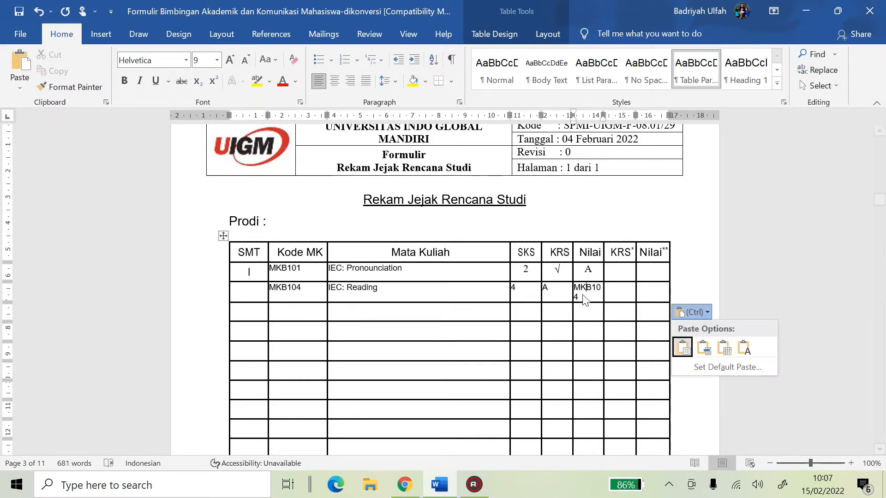
left_click_drag(581, 292, 574, 291)
key("BackSpace")
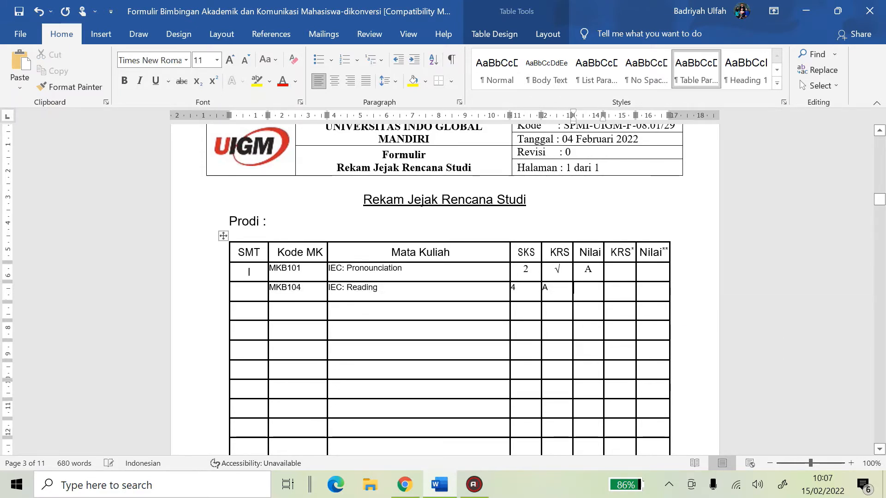
left_click(549, 288)
key("BackSpace")
left_click(582, 289)
key("Caps_Lock")
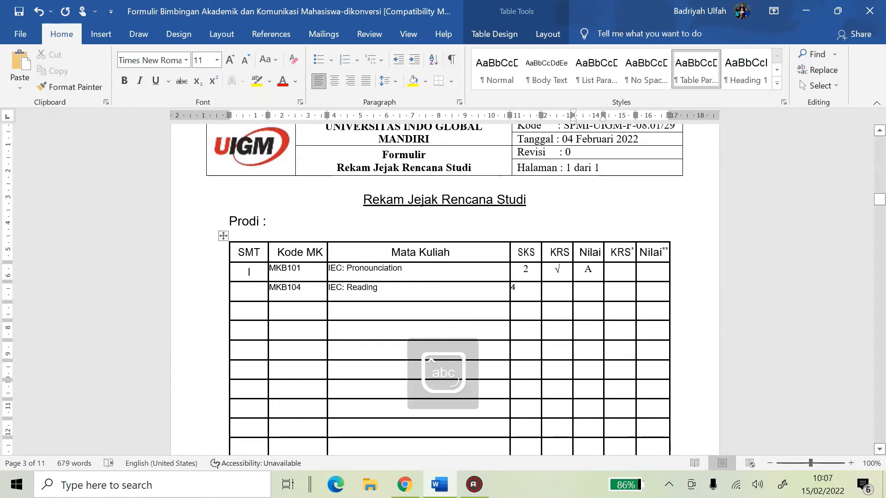
key("Caps_Lock")
type("A")
left_click(558, 291)
type("√")
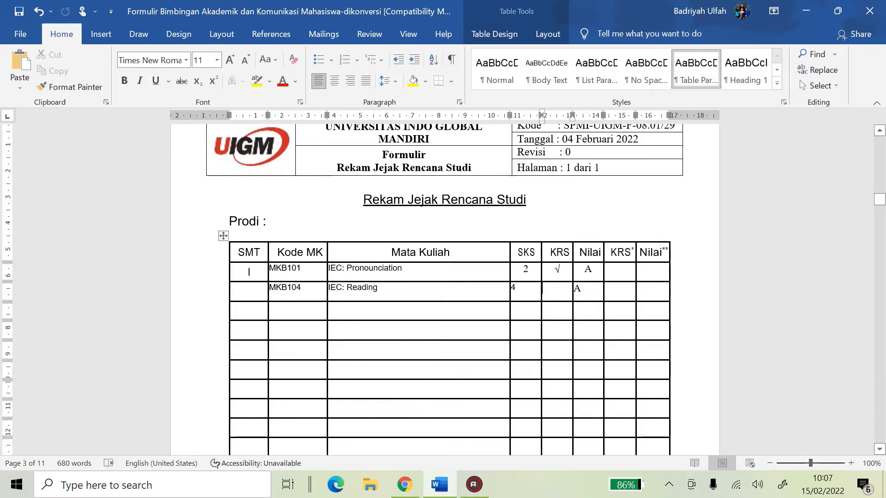
left_click(378, 287)
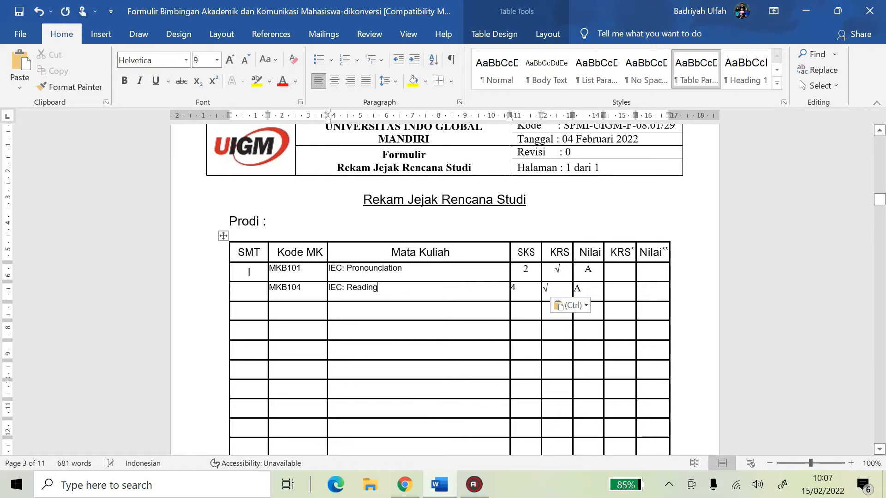
Copy IEC: Speaking (MKB103, 4 credits) from the KHS into row 3
left_click(416, 489)
left_click(153, 278)
left_click_drag(154, 278, 434, 275)
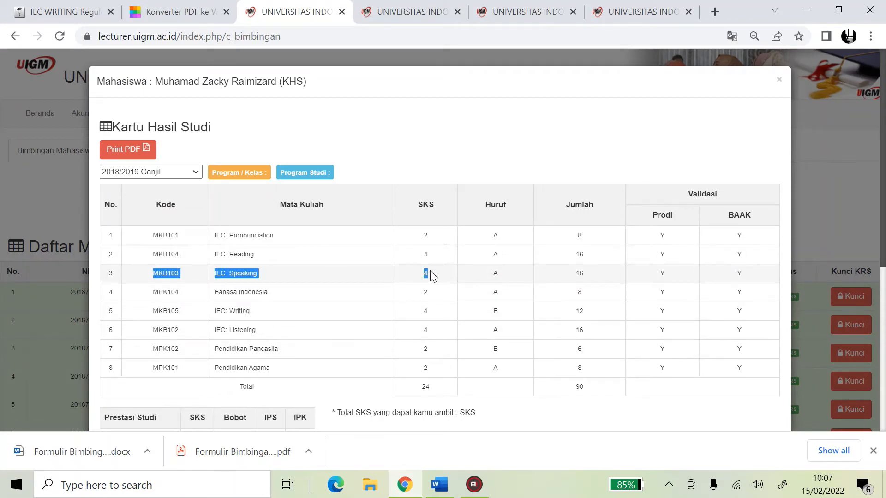
left_click(473, 486)
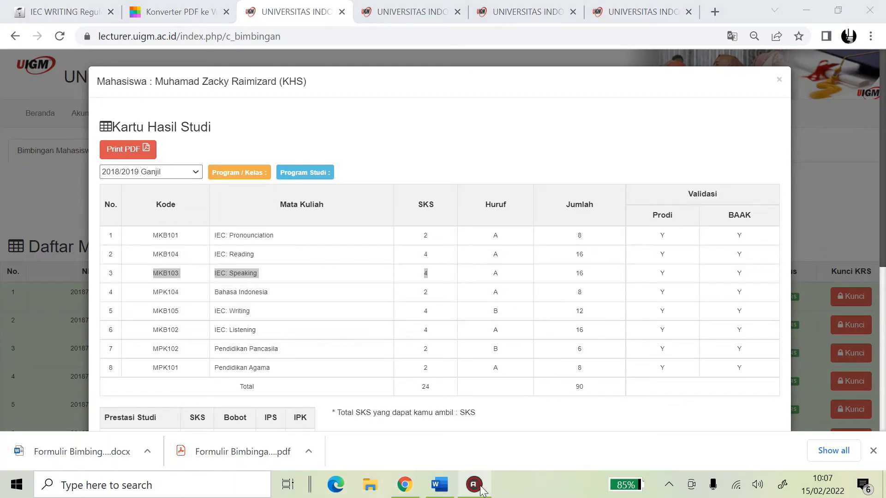
mouse_move(476, 487)
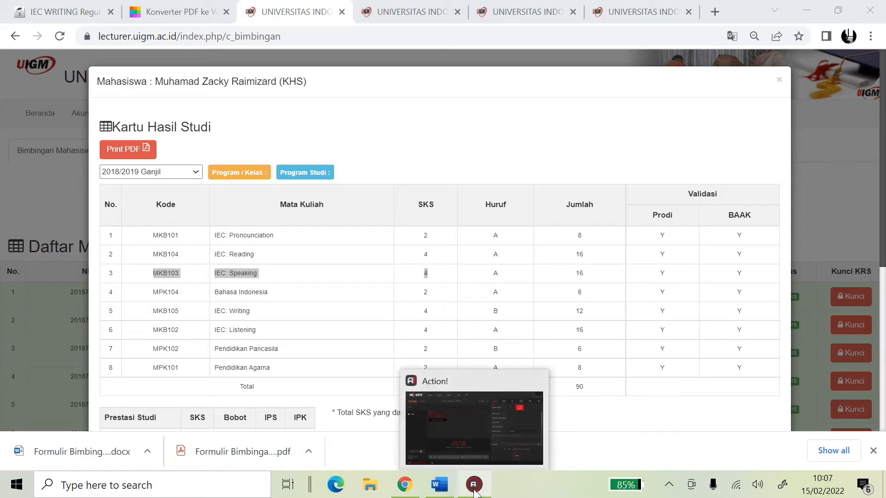
left_click(458, 278)
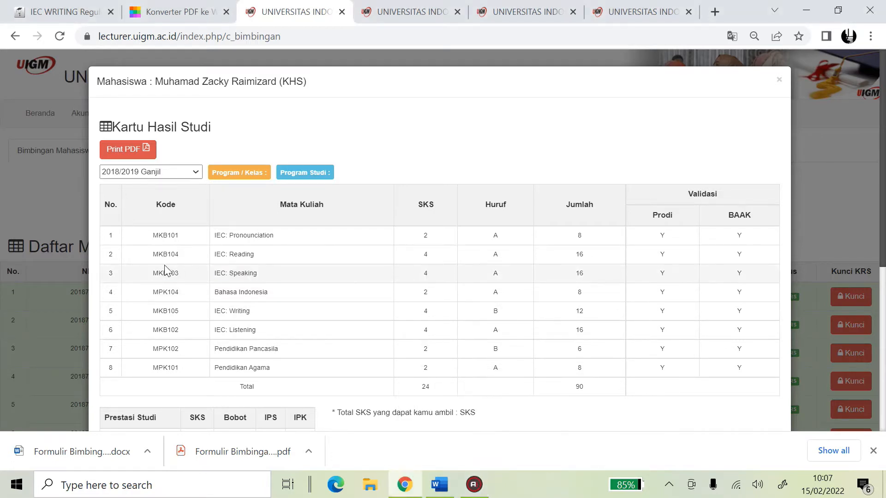
left_click_drag(383, 278, 484, 286)
key("ctrl+c")
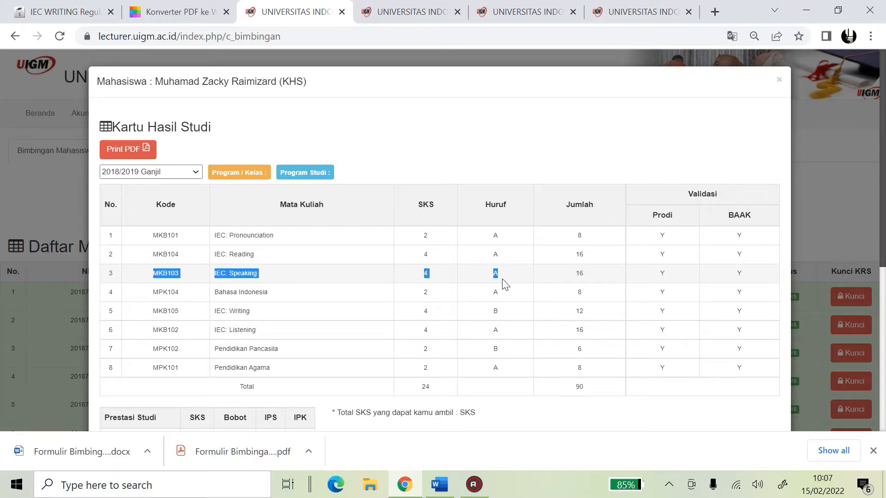
left_click(447, 491)
left_click(295, 314)
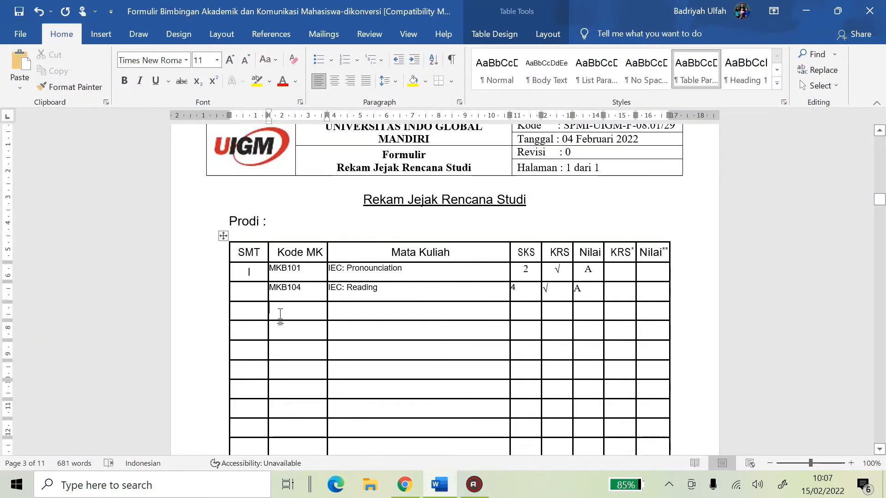
type("M")
key("ctrl+z")
left_click_drag(318, 317, 538, 311)
key("ctrl+v")
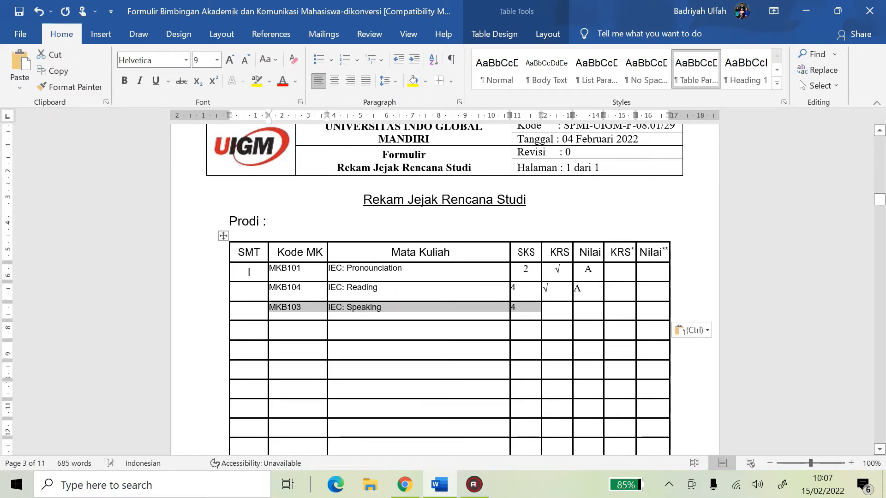
Copy Bahasa Indonesia with its code and 2 credits into row 4
left_click(468, 489)
left_click(446, 487)
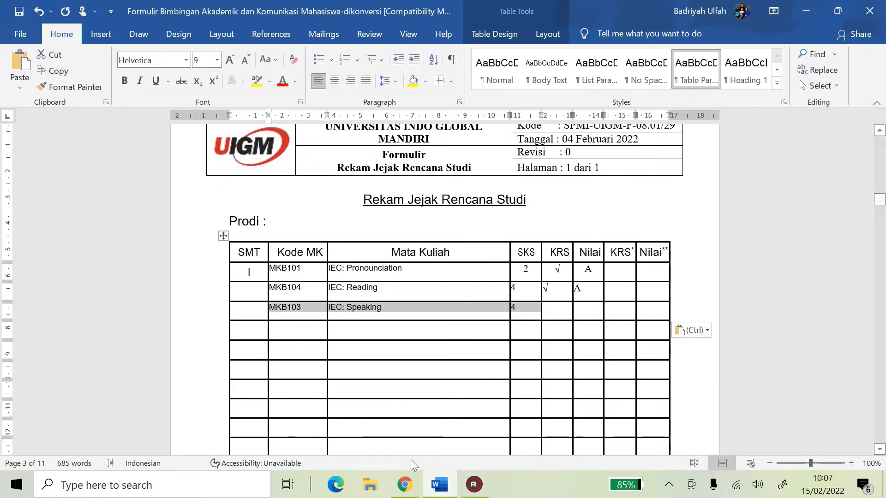
left_click(404, 484)
left_click_drag(159, 292, 452, 292)
key("ctrl+c")
left_click(429, 489)
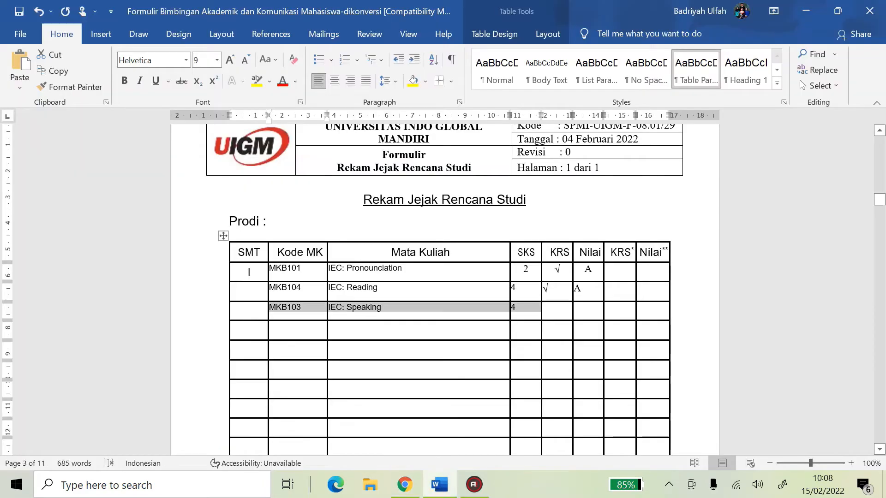
left_click(307, 328)
key("ctrl+v")
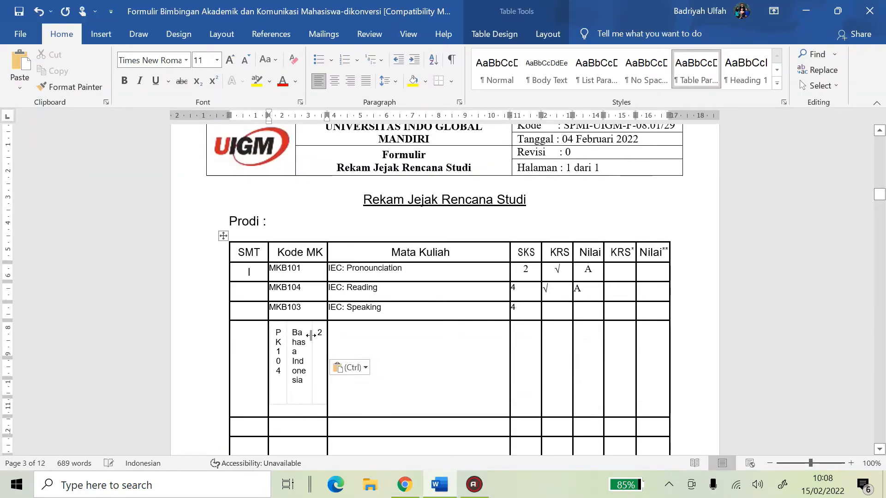
key("ctrl+z")
left_click_drag(303, 331, 514, 321)
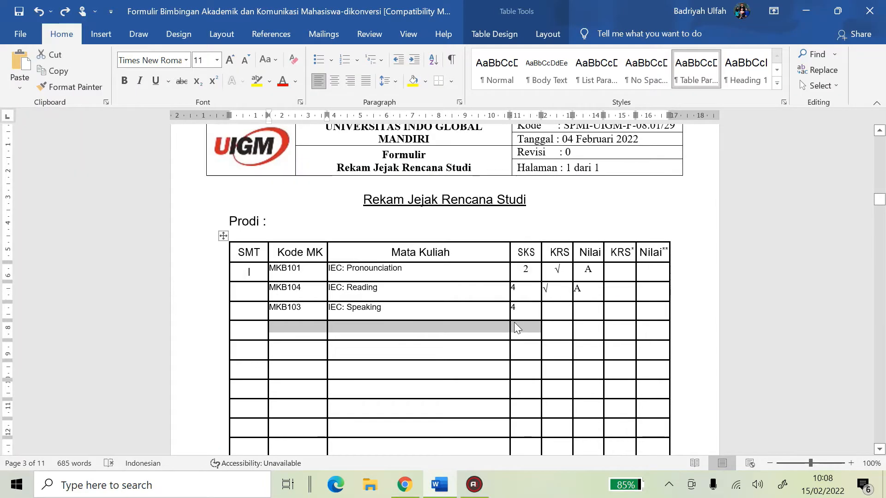
key("ctrl+v")
Correct the Bahasa Indonesia code to MPK104 and paste IEC: Writing (MKB105) into row 5
left_click(405, 484)
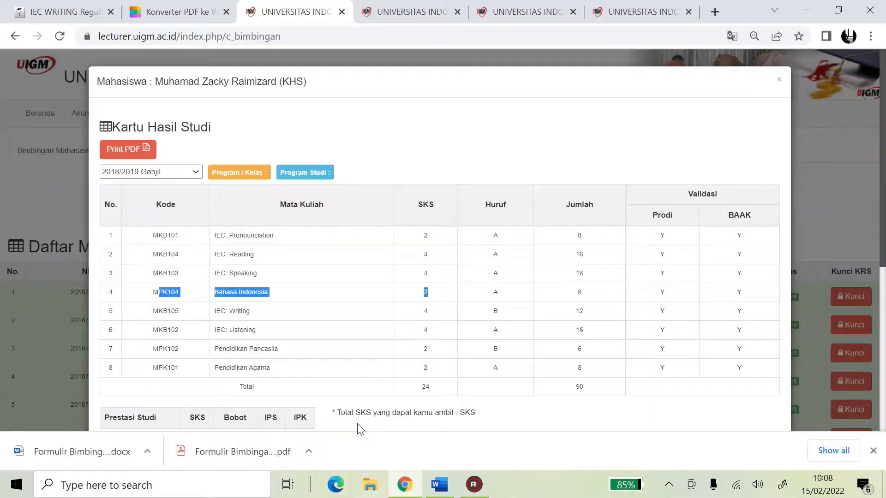
left_click_drag(154, 311, 427, 312)
key("ctrl+c")
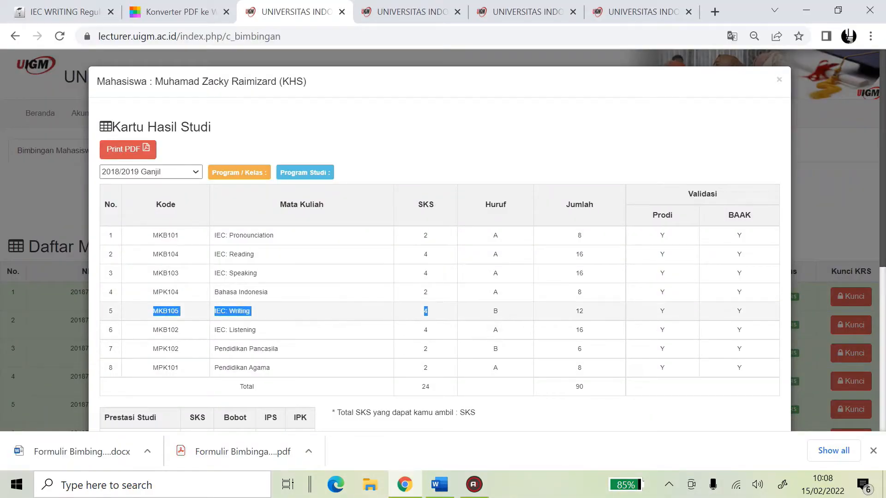
left_click(439, 484)
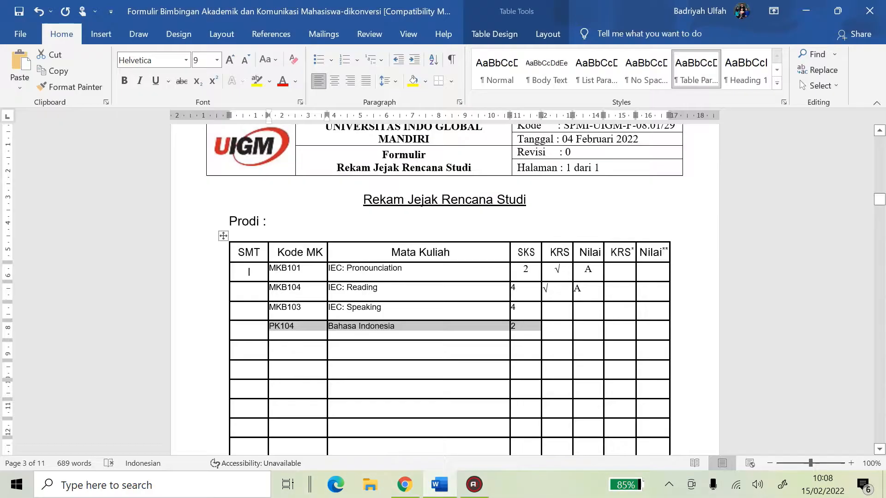
left_click(275, 327)
key("Caps_Lock")
type("m")
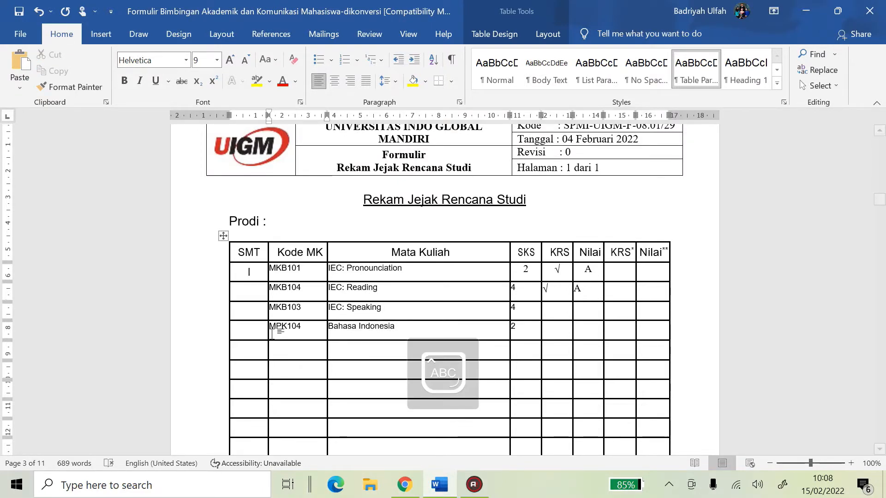
left_click_drag(280, 349, 520, 349)
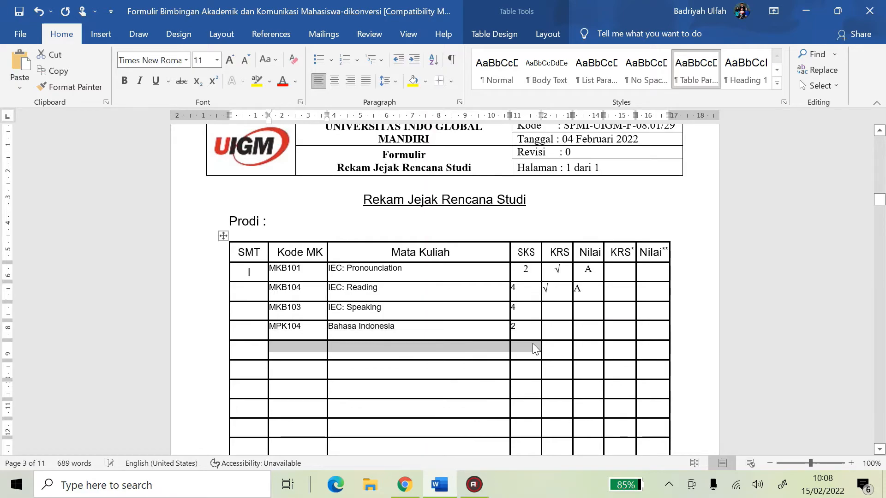
key("ctrl+v")
Copy the IEC: Listening course row from the KHS into the sixth table row
left_click(440, 485)
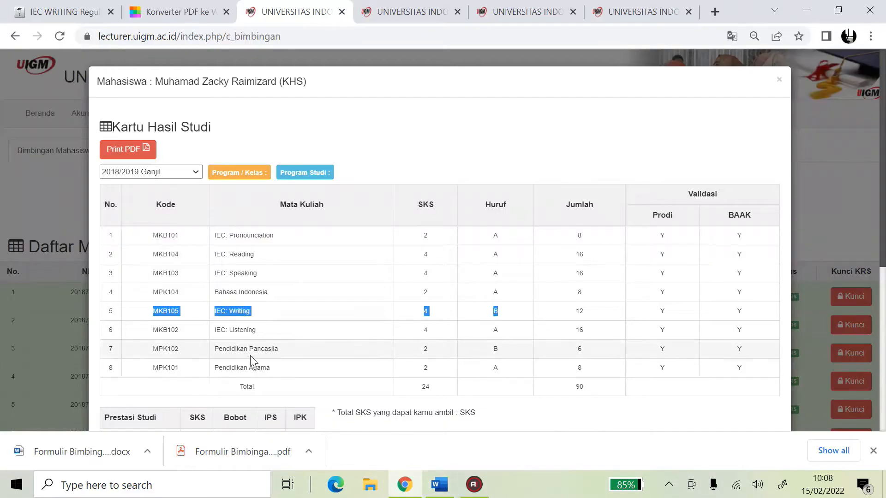
left_click_drag(152, 330, 517, 323)
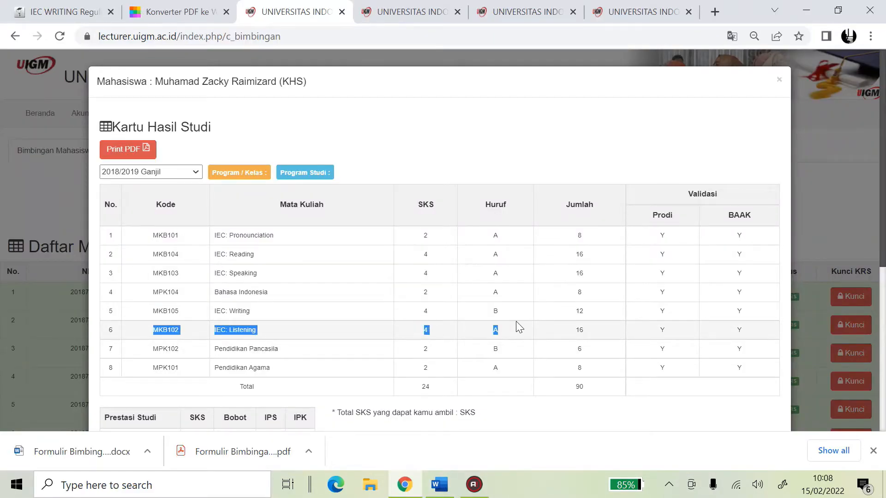
key("ctrl+c")
left_click(439, 485)
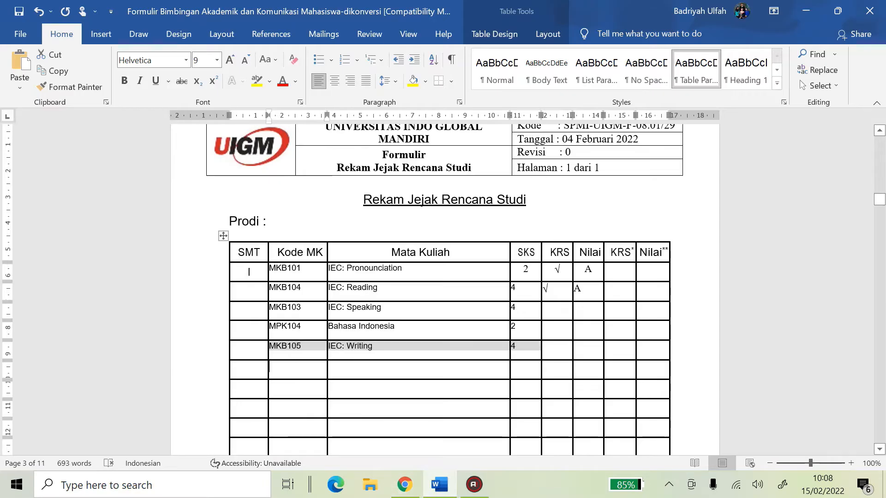
left_click(300, 374)
key("ctrl+v")
key("ctrl+z")
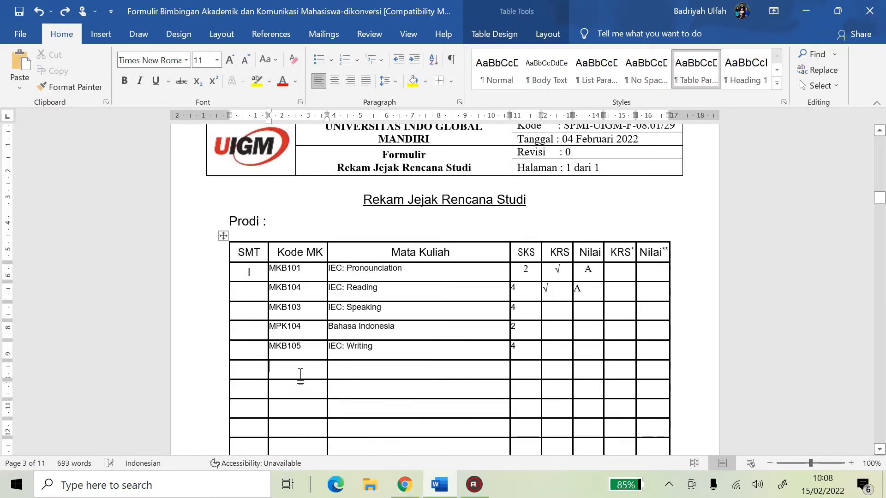
left_click_drag(300, 375, 523, 362)
key("ctrl+v")
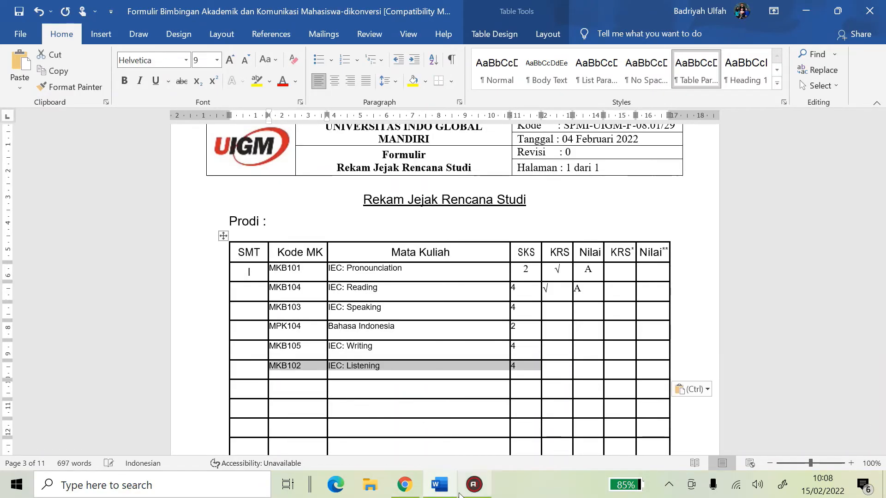
Copy the Pendidikan Pancasila course row into the seventh table row
left_click(439, 484)
left_click_drag(148, 352, 425, 362)
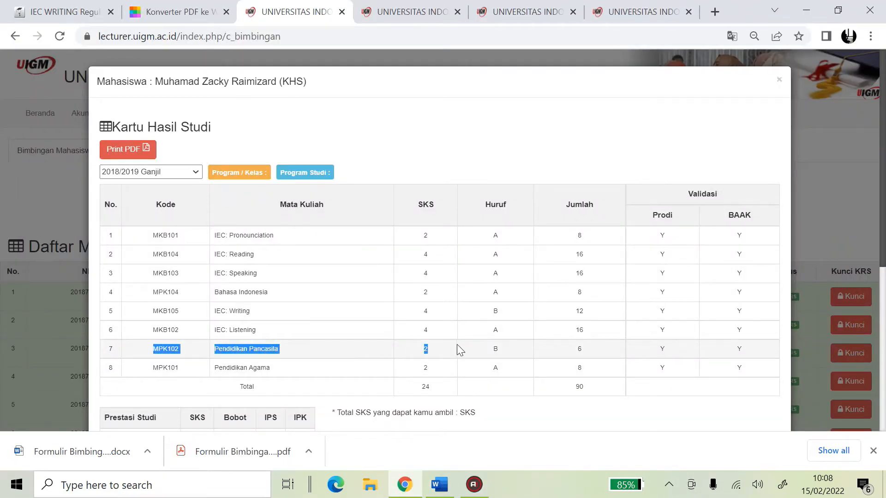
left_click(449, 482)
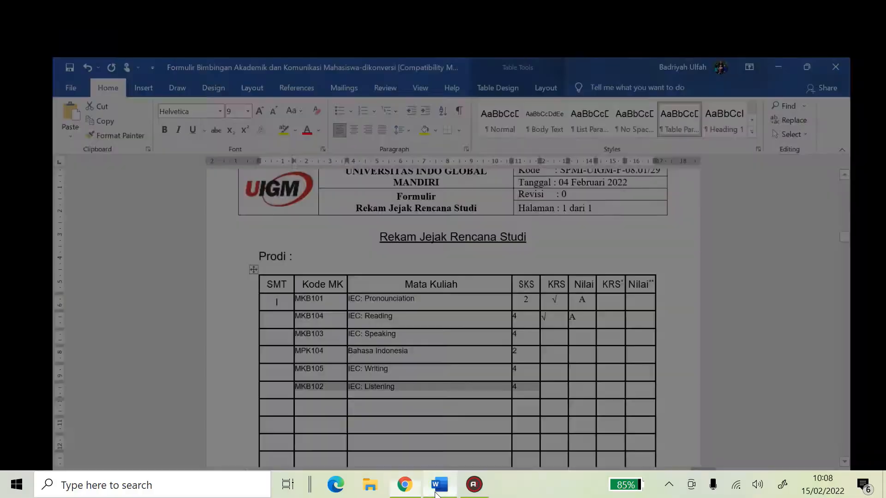
left_click(295, 390)
key("ctrl+v")
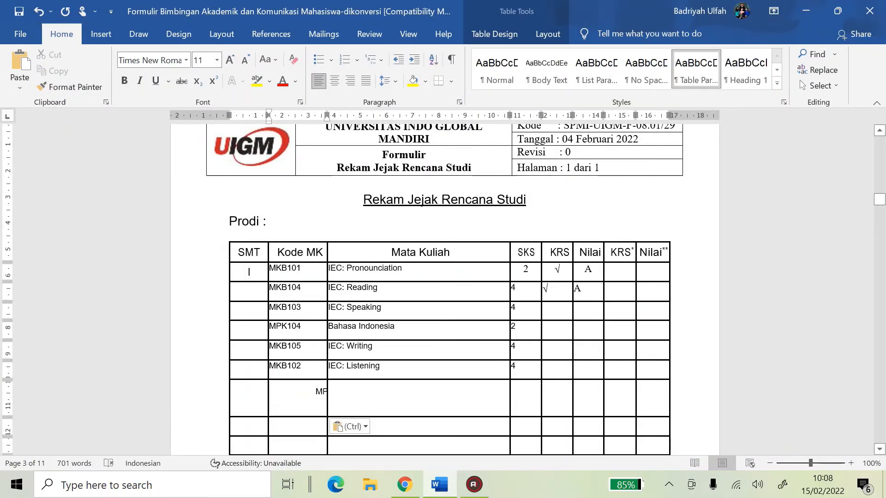
key("ctrl+z")
left_click_drag(498, 390, 526, 389)
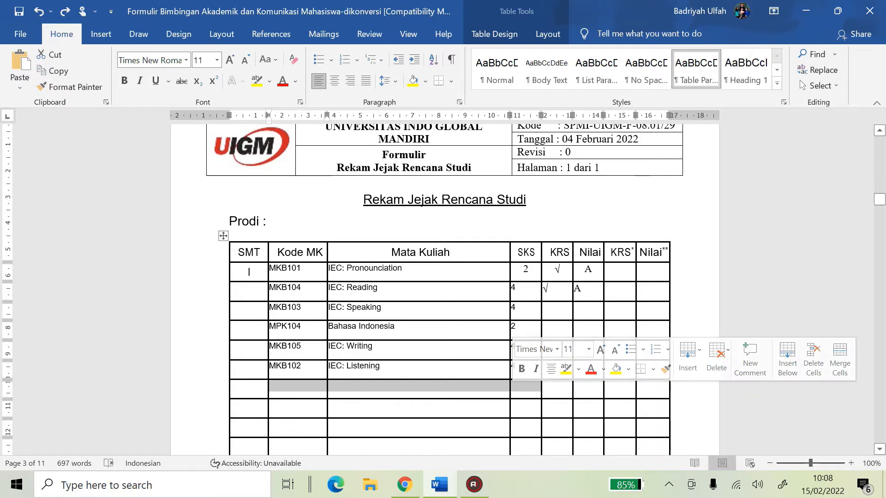
key("ctrl+v")
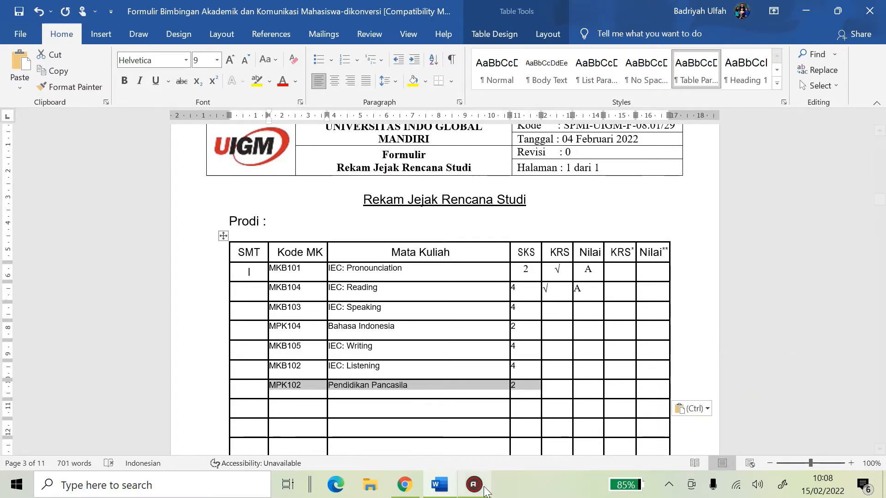
Copy Pendidikan Agama (MPK101, 2 credits) into the eighth table row
left_click(447, 486)
left_click_drag(150, 368, 511, 361)
left_click(439, 484)
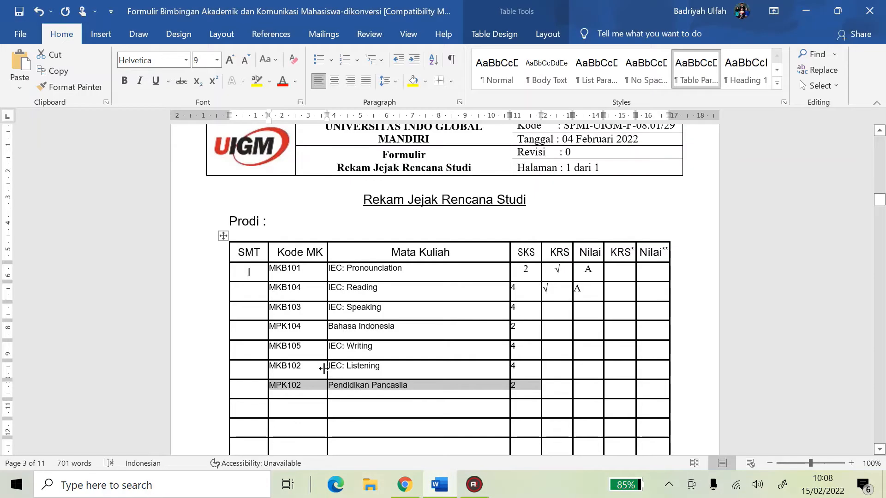
left_click(301, 413)
left_click_drag(297, 413, 516, 412)
key("ctrl+v")
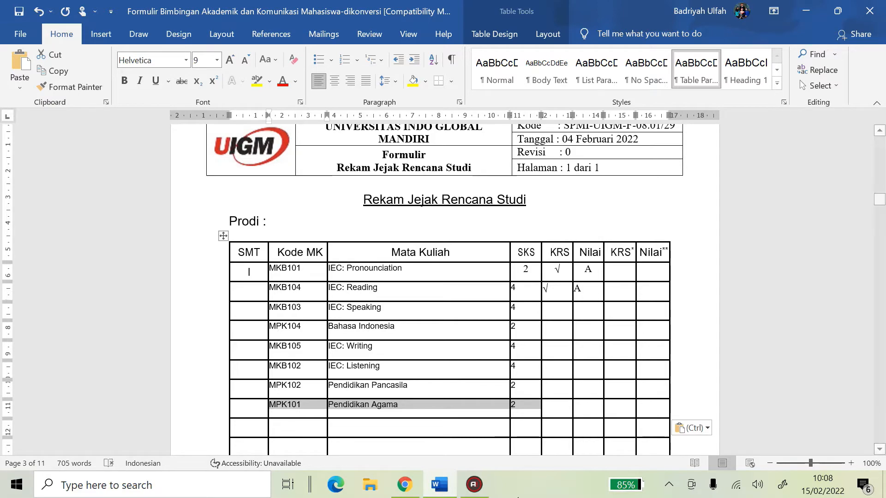
left_click(474, 484)
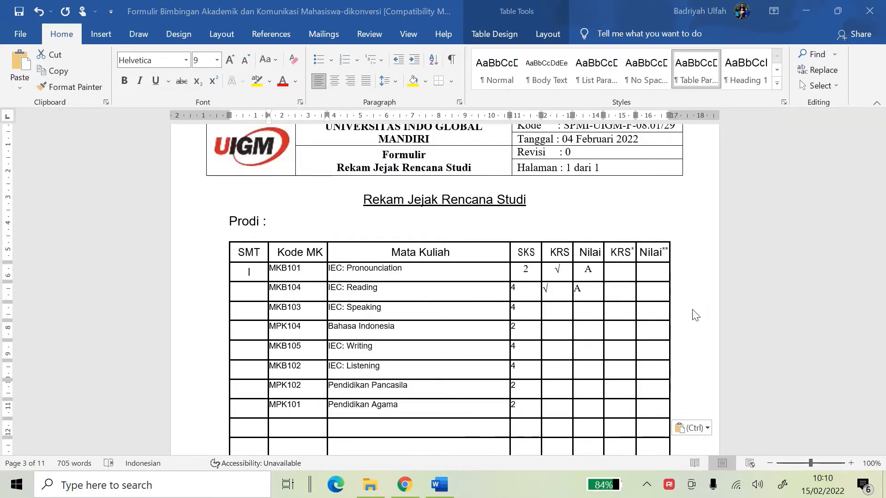
left_click(404, 484)
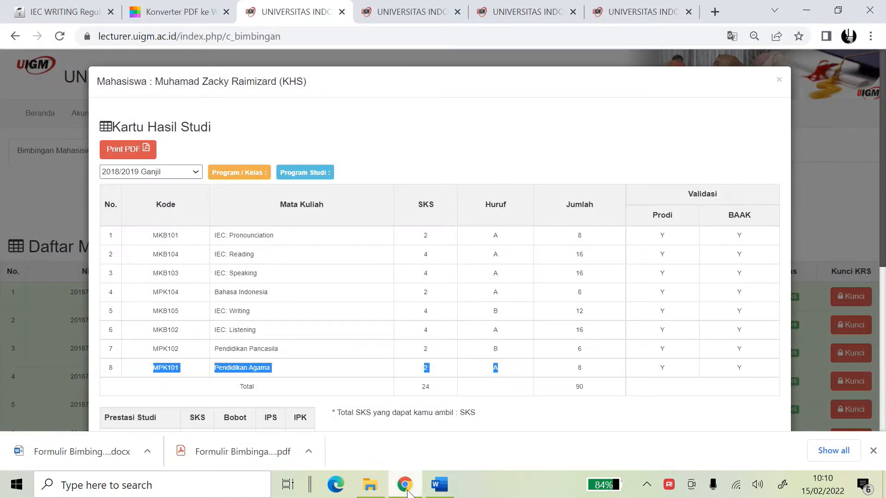
left_click(439, 484)
left_click_drag(557, 269, 556, 404)
Paste the √ into all remaining KRS cells and centre every check mark
key("ctrl+c")
left_click(555, 309)
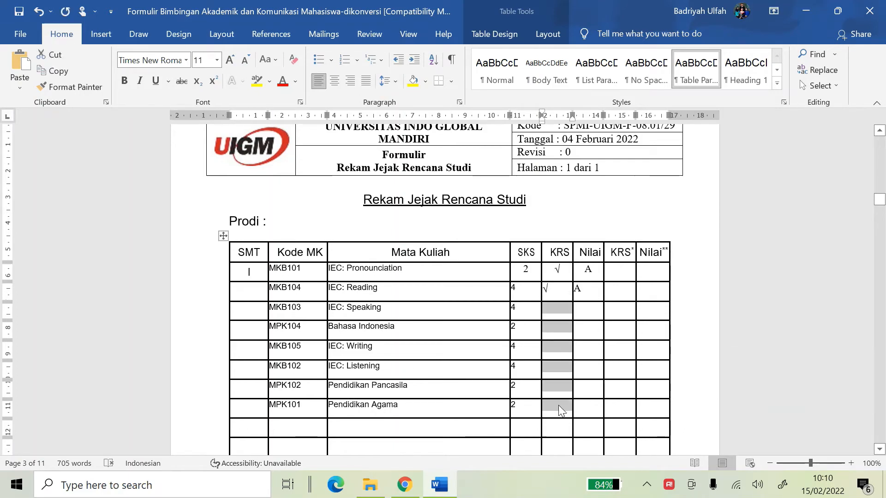
key("ctrl+v")
left_click(335, 79)
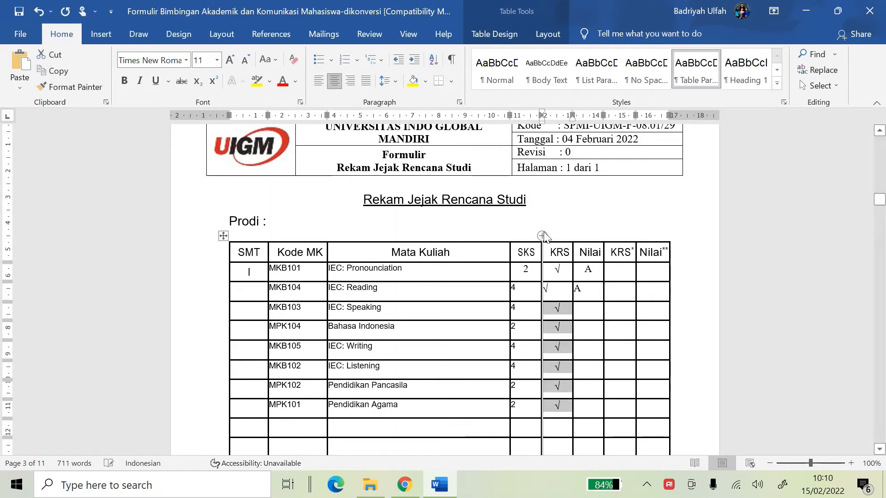
left_click(568, 294)
left_click(336, 79)
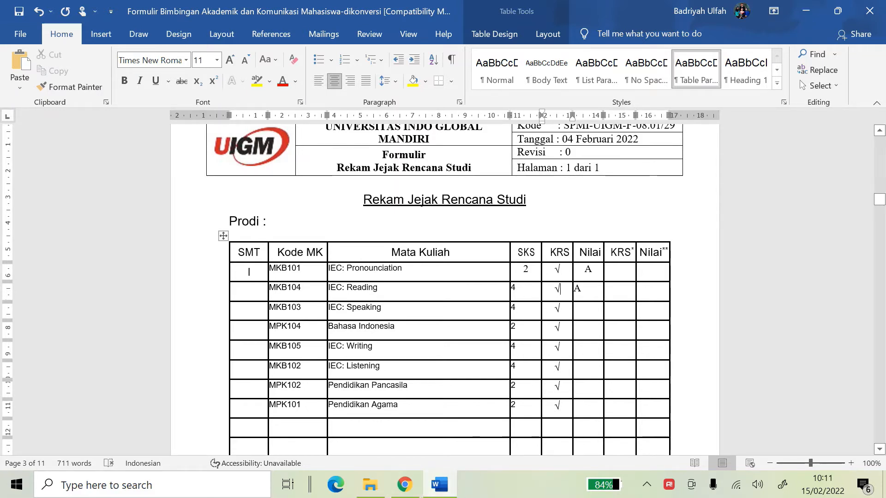
double_click(577, 291)
Copy grade A into the empty Nilai cells from MKB103 to MPK101 and centre the column
double_click(588, 270)
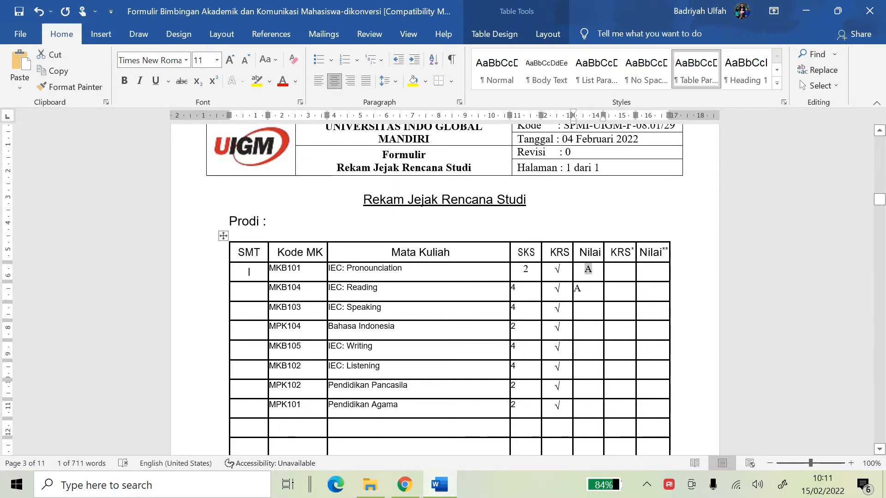
key("ctrl+c")
left_click_drag(588, 307, 593, 409)
key("ctrl+v")
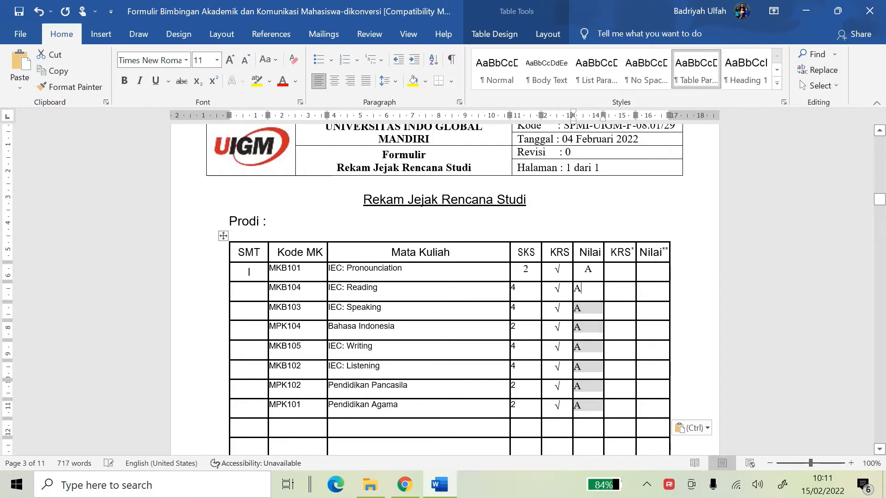
left_click_drag(588, 269, 596, 410)
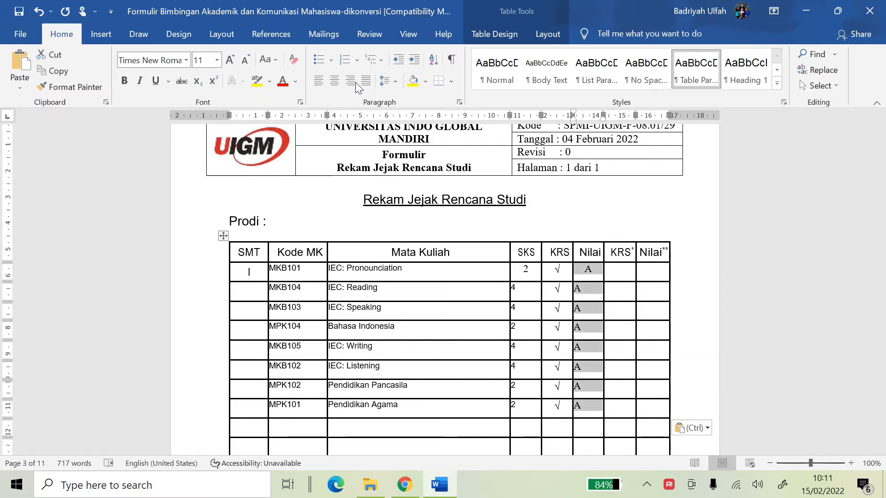
key("ctrl+e")
scroll(405, 270, "down", 2)
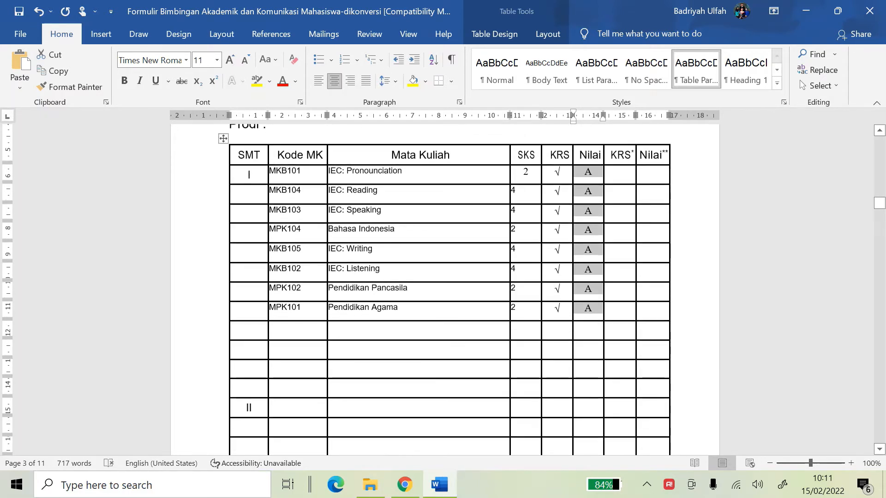
left_click(369, 329)
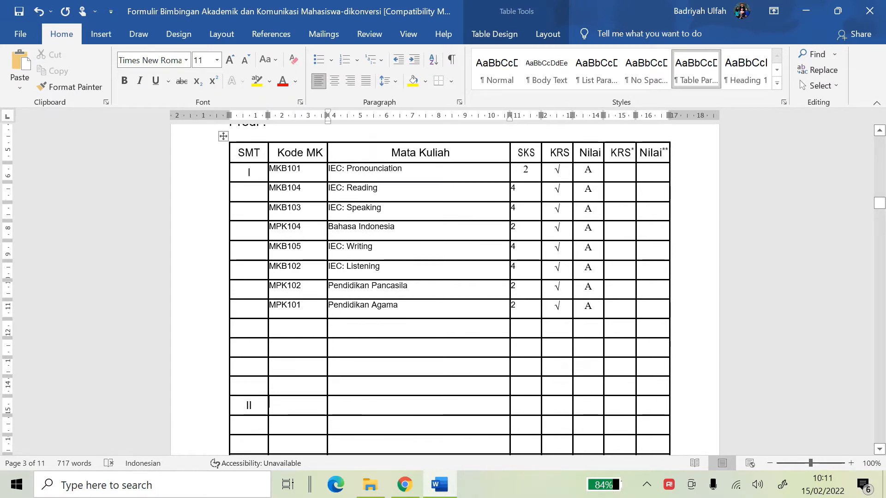
left_click(286, 406)
Display and review the 2018/2019 Genap grades in the portal's KHS, then go back to Word
left_click(407, 485)
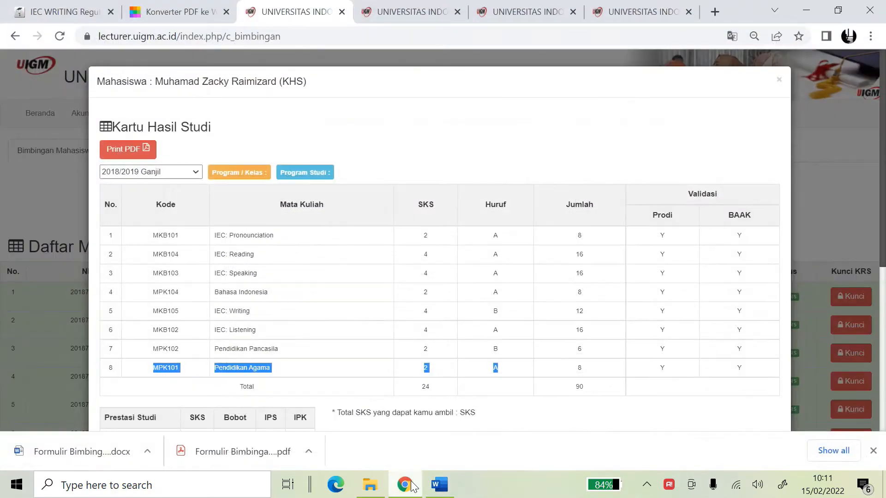
left_click(152, 172)
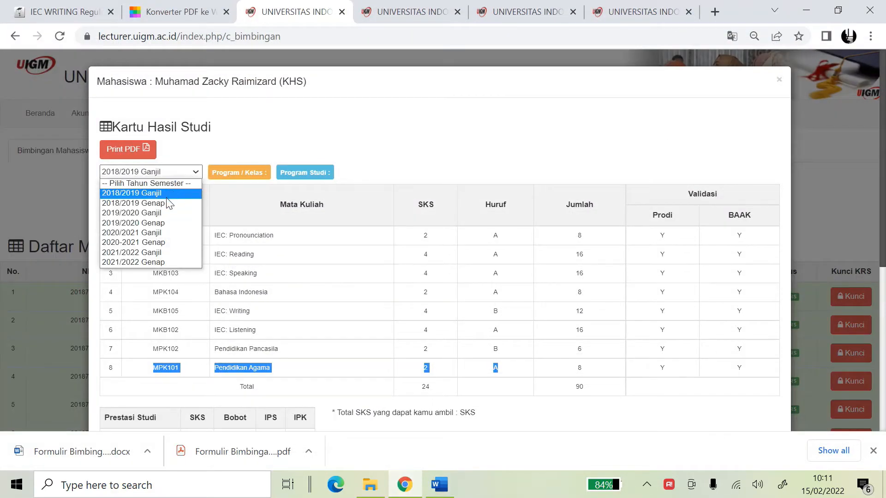
left_click(166, 203)
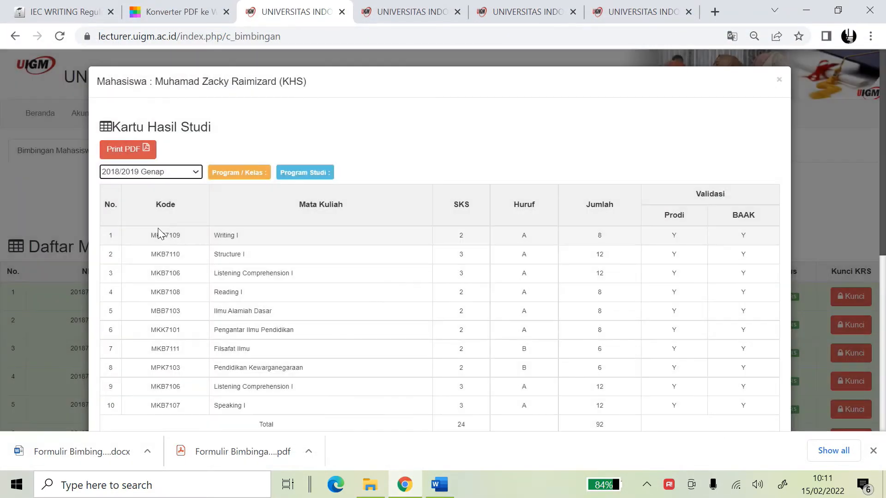
left_click_drag(154, 235, 535, 262)
scroll(367, 416, "down", 6)
scroll(535, 262, "up", 5)
left_click(535, 262)
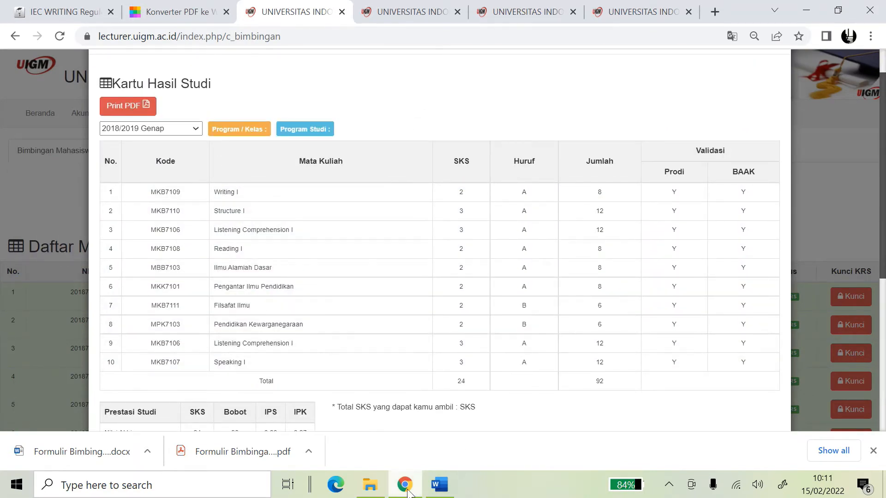
left_click(439, 484)
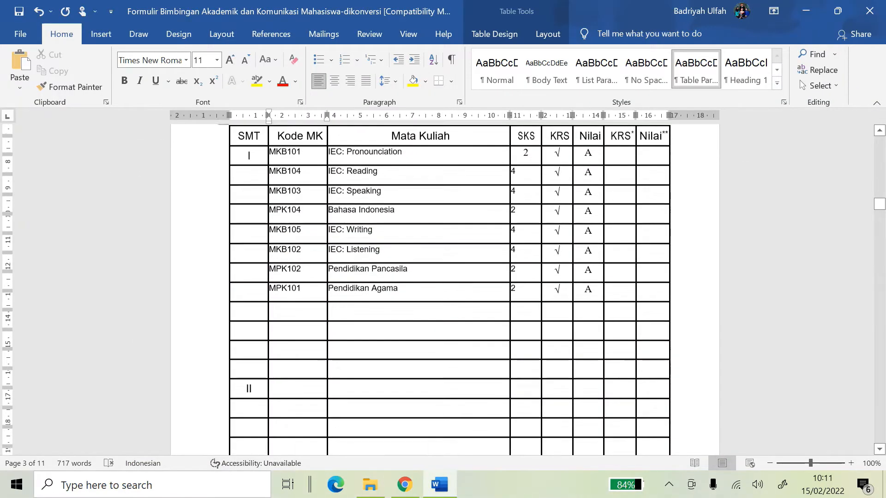
scroll(288, 230, "down", 4)
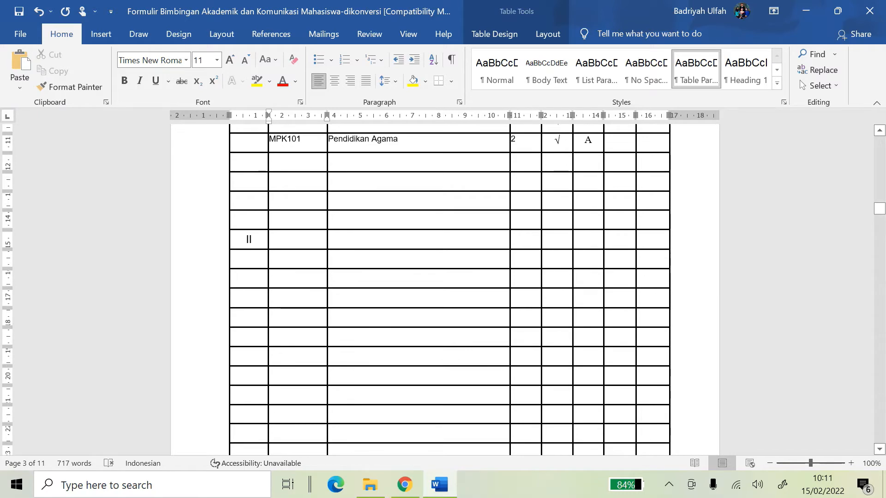
scroll(443, 290, "down", 13)
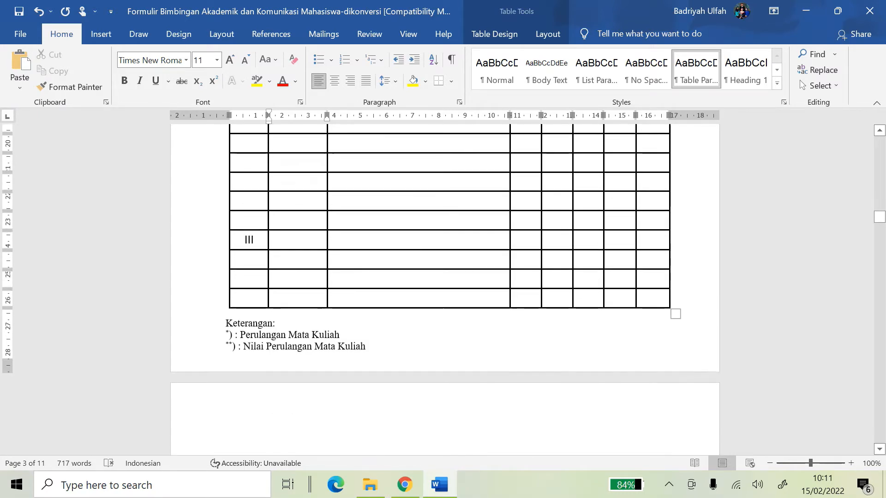
scroll(443, 290, "down", 5)
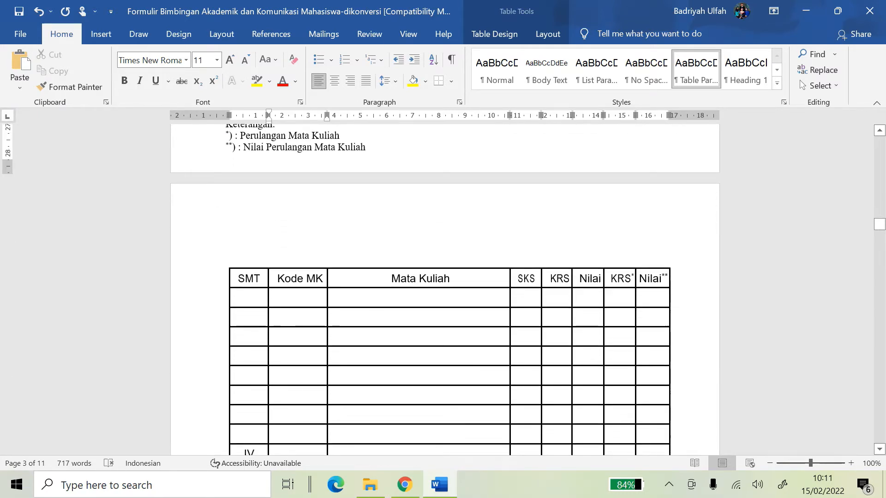
scroll(442, 289, "down", 14)
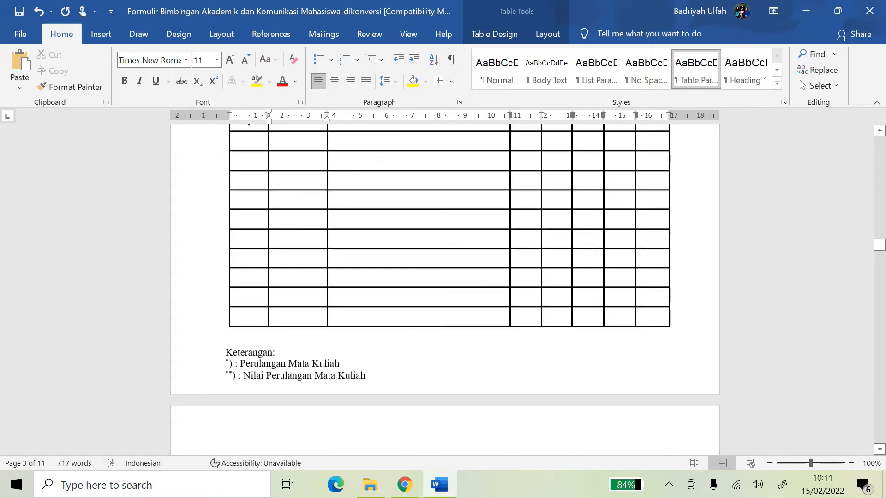
scroll(442, 289, "down", 14)
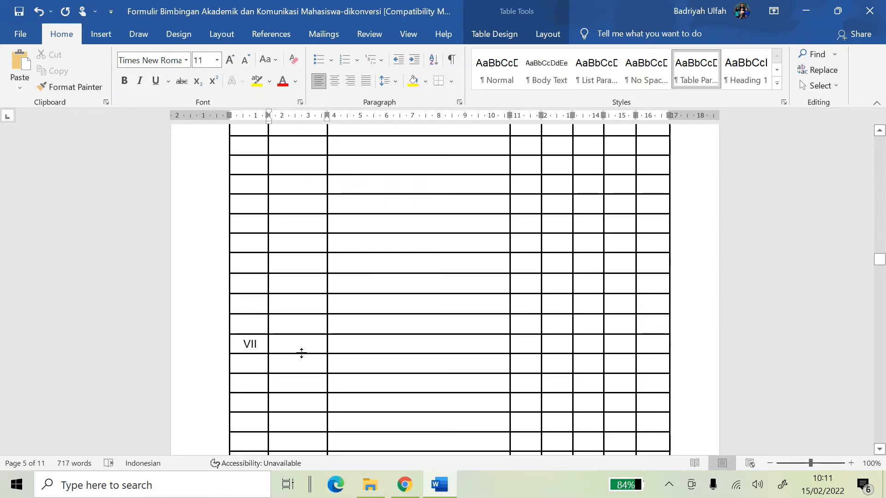
scroll(300, 352, "down", 15)
scroll(331, 352, "down", 20)
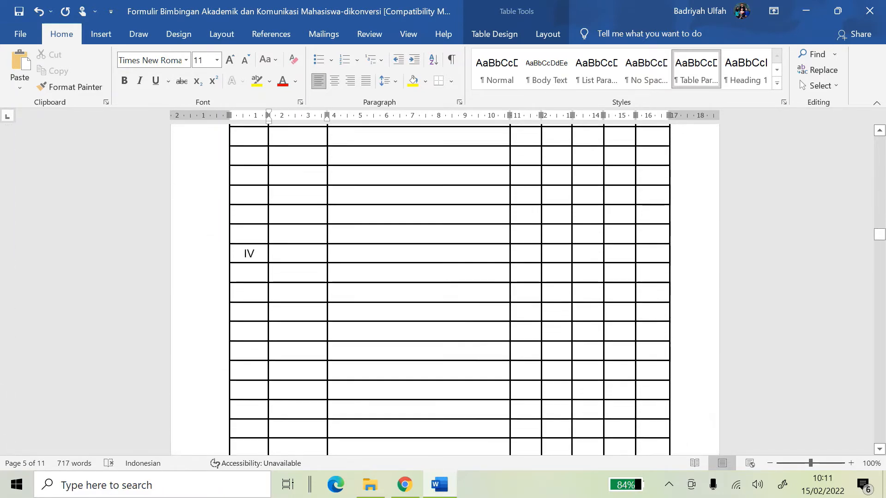
scroll(331, 291, "down", 15)
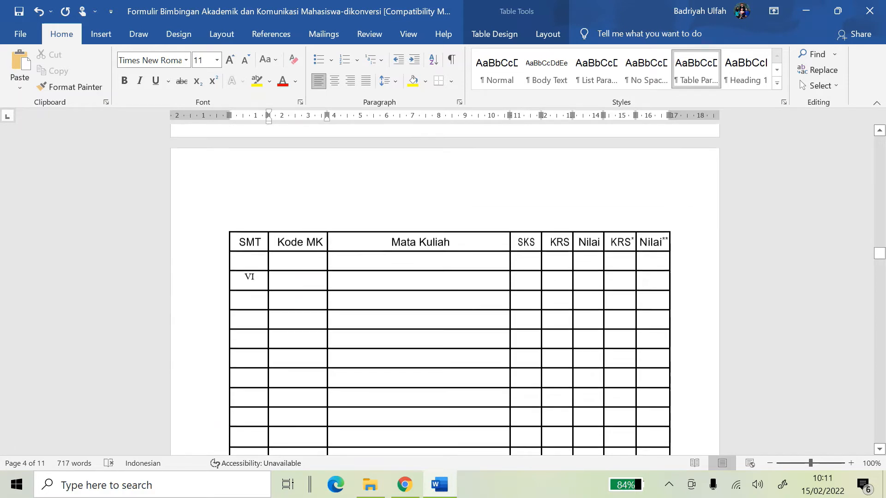
scroll(443, 289, "down", 10)
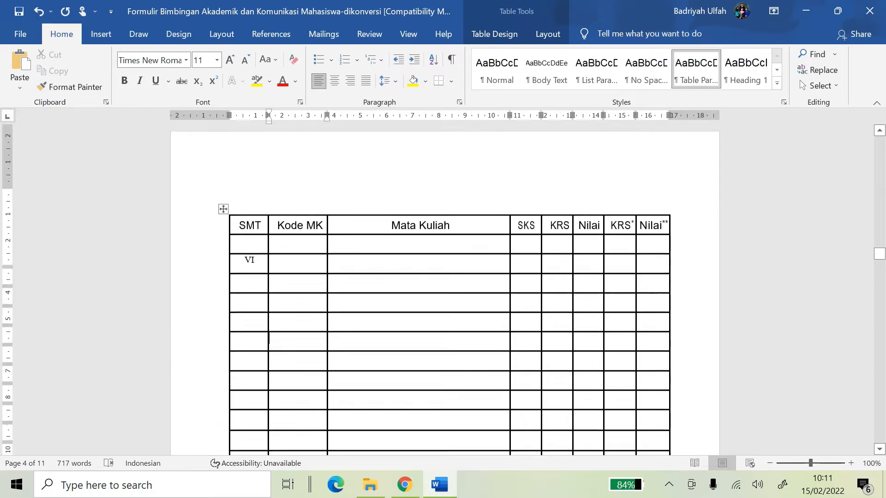
scroll(443, 289, "down", 4)
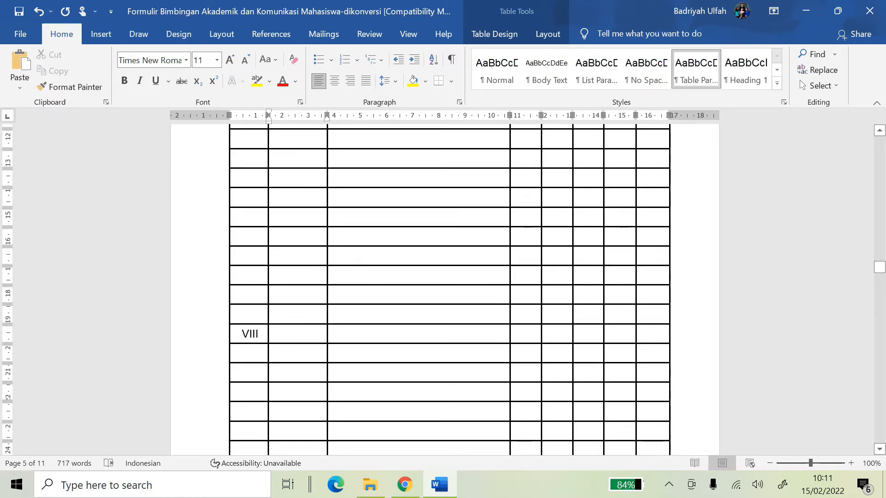
scroll(443, 289, "up", 15)
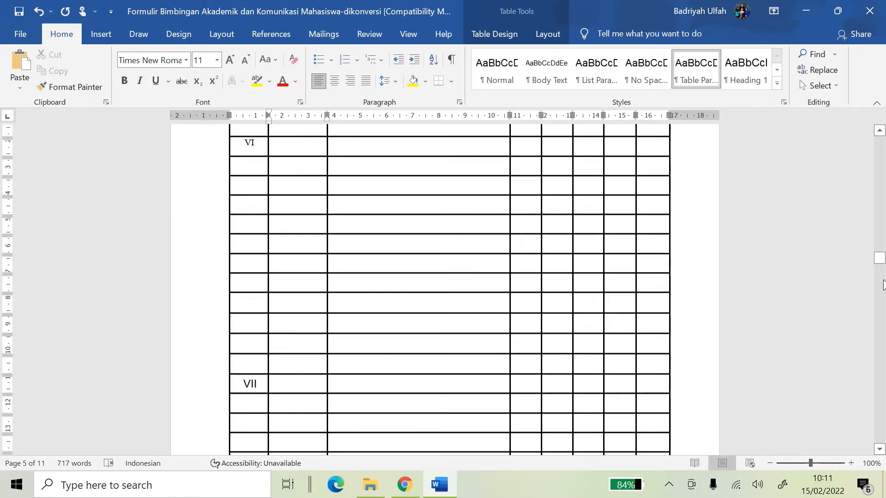
mouse_move(879, 266)
left_mouse_down()
mouse_move(876, 191)
mouse_move(876, 215)
left_mouse_up()
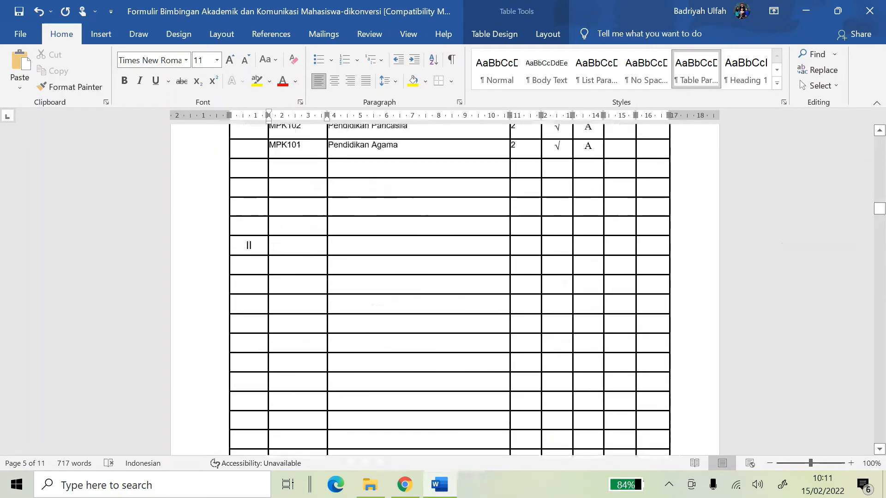
scroll(443, 289, "up", 9)
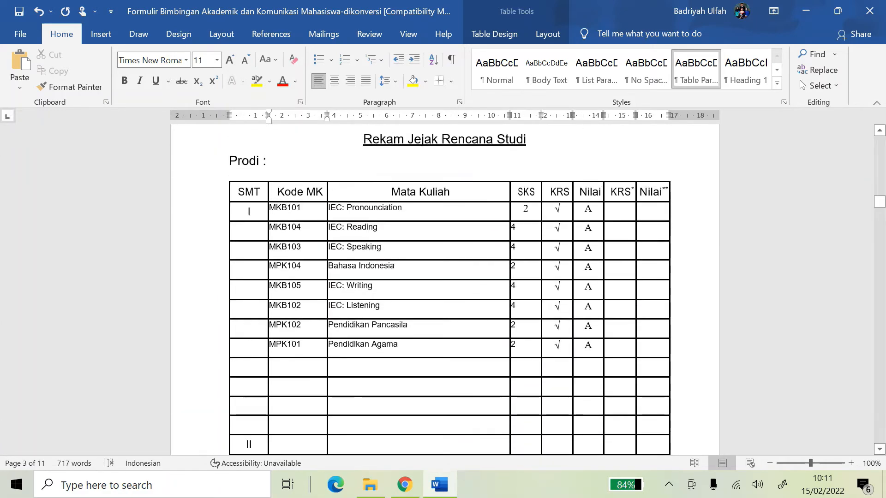
scroll(289, 431, "down", 4)
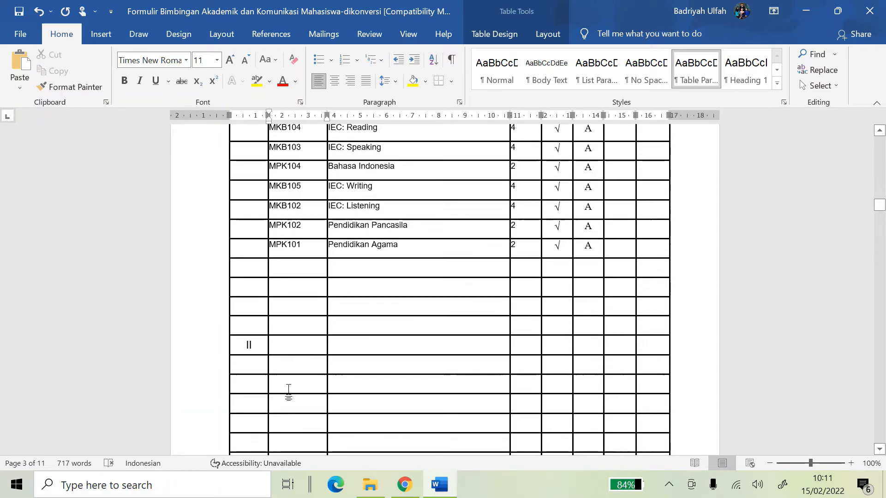
scroll(301, 348, "up", 7)
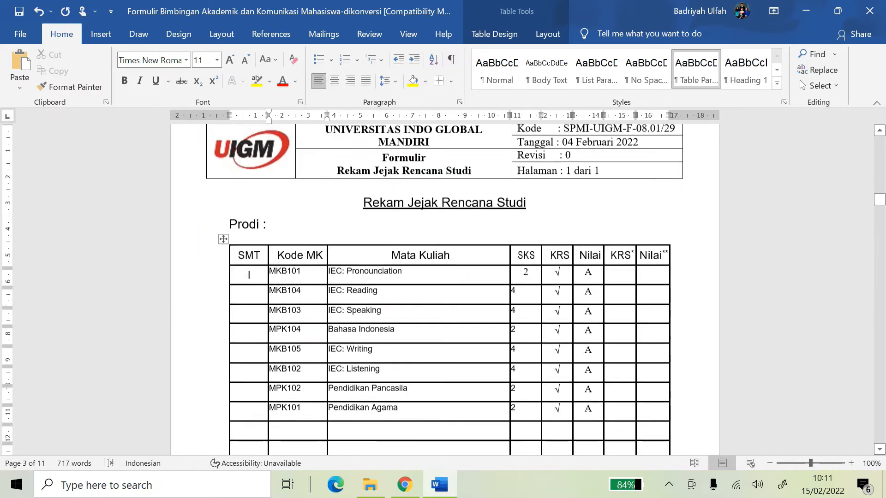
scroll(336, 355, "down", 7)
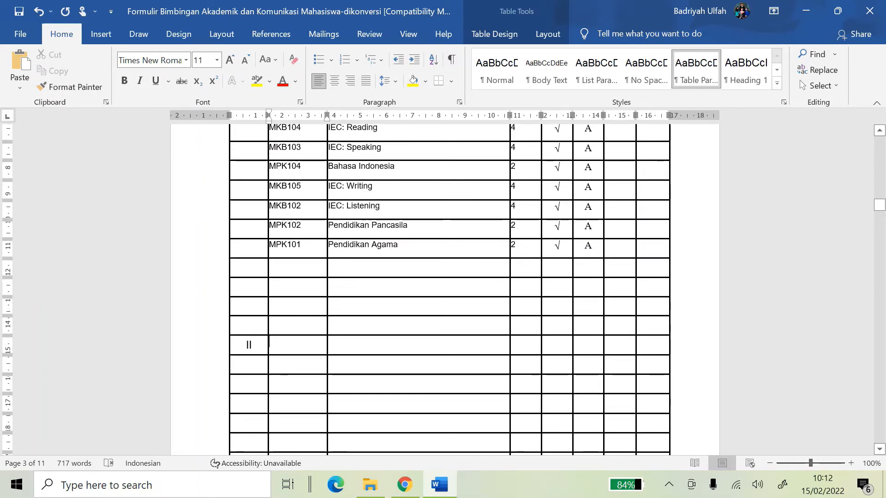
left_click(574, 343)
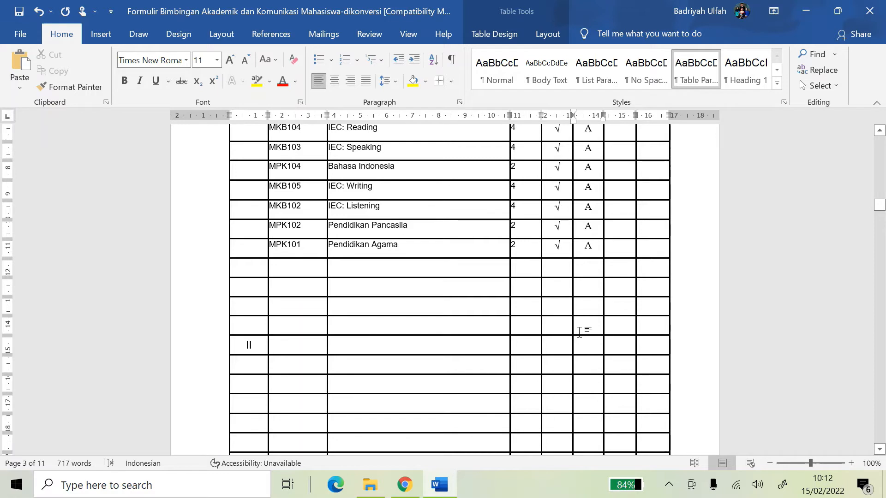
scroll(643, 314, "down", 3)
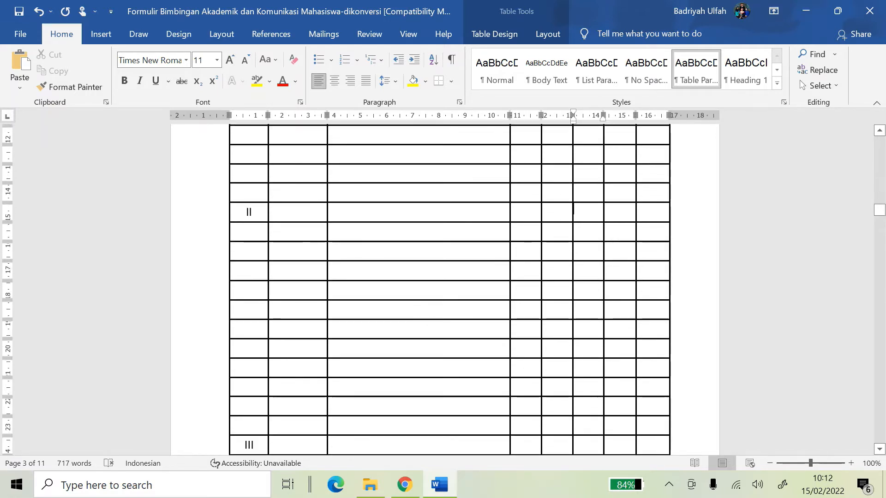
scroll(335, 393, "down", 2)
scroll(335, 393, "down", 1)
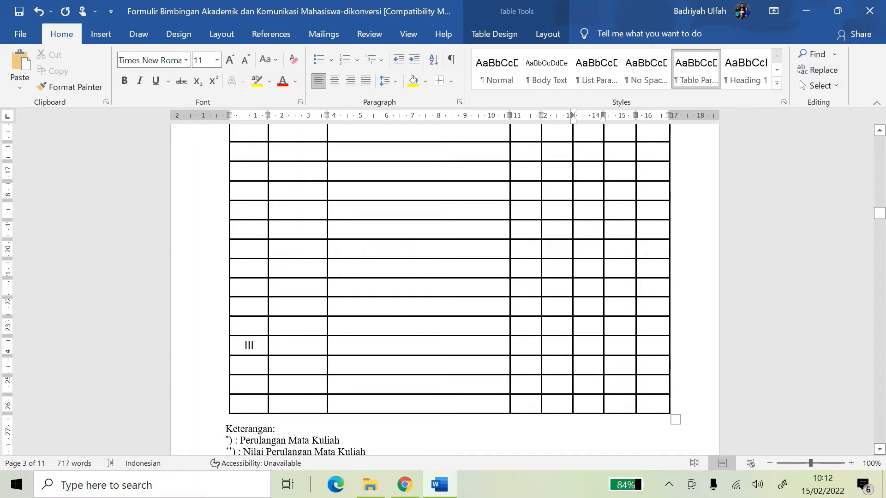
left_click(618, 340)
scroll(619, 340, "up", 10)
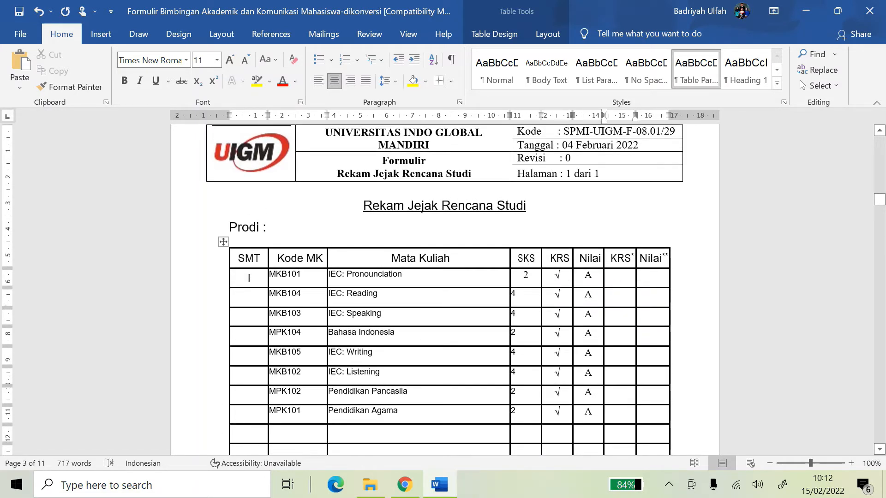
scroll(416, 392, "down", 15)
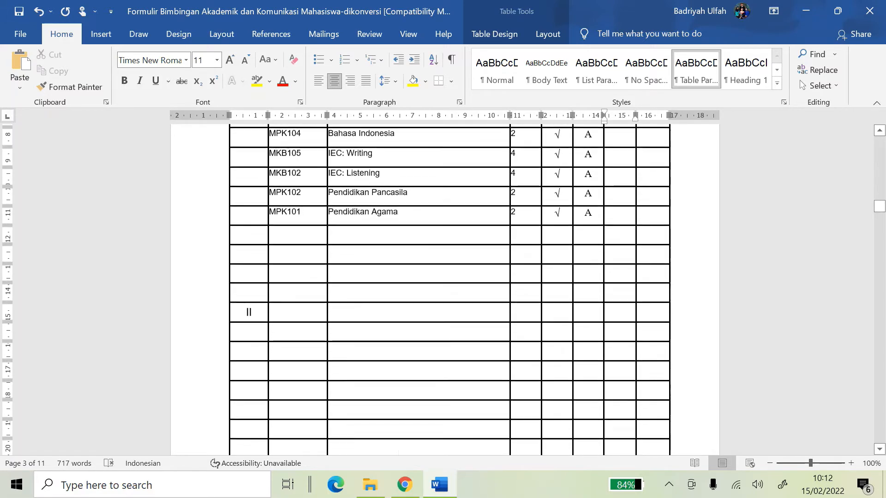
scroll(425, 395, "down", 15)
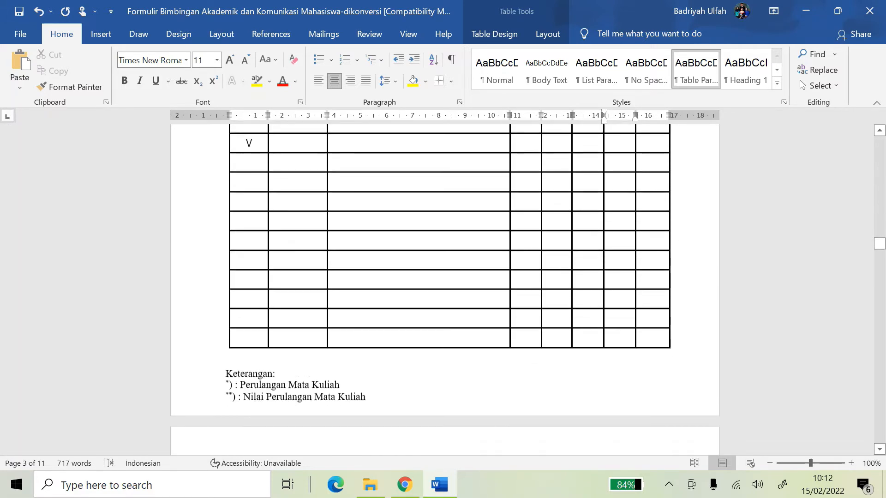
scroll(437, 348, "down", 15)
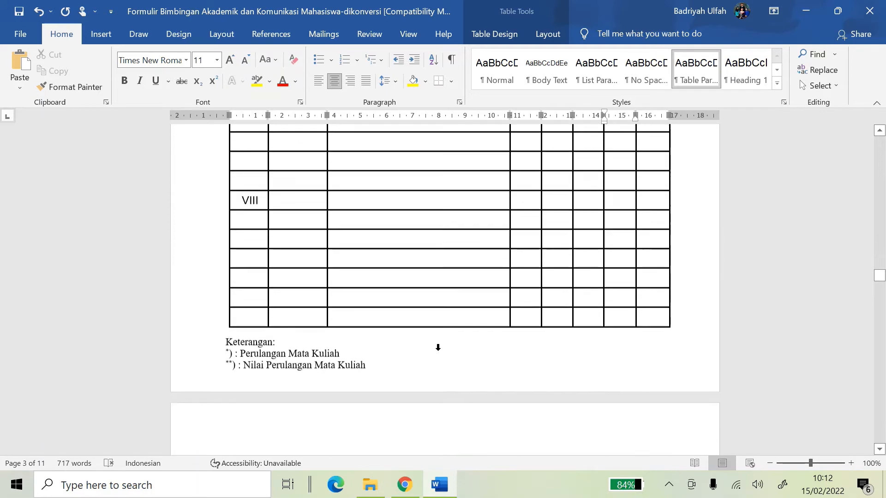
scroll(445, 286, "down", 15)
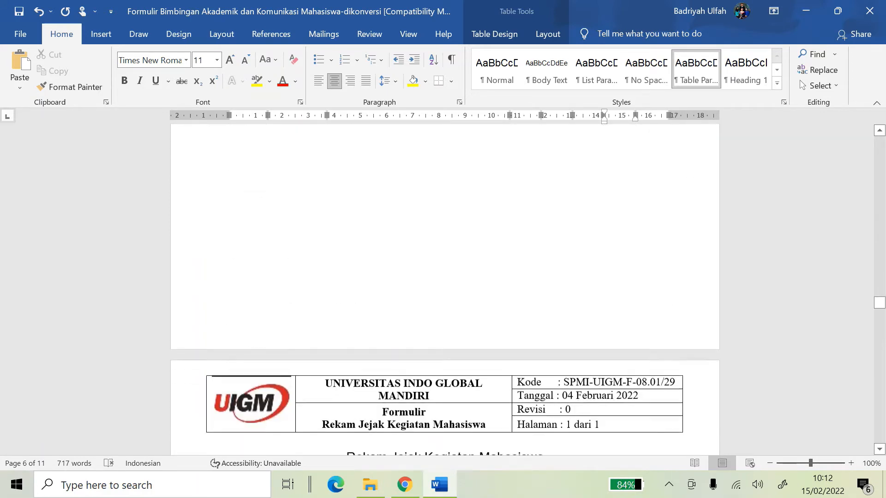
left_click(431, 313)
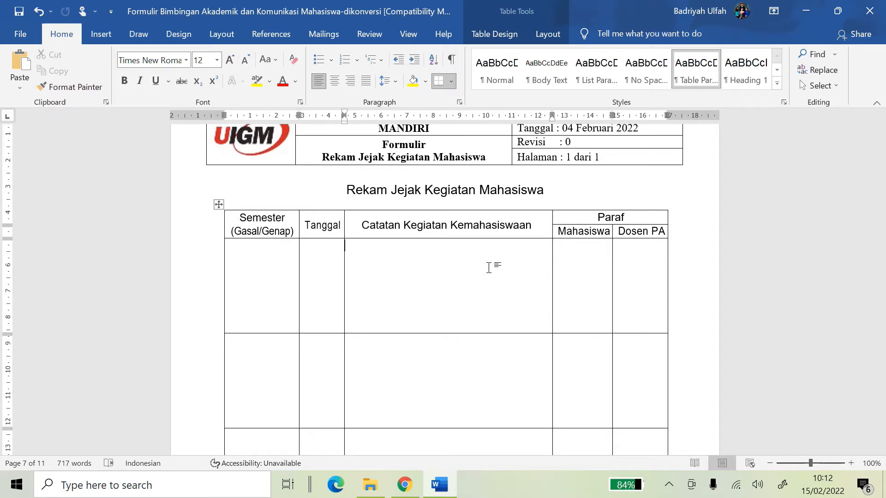
left_click(267, 275)
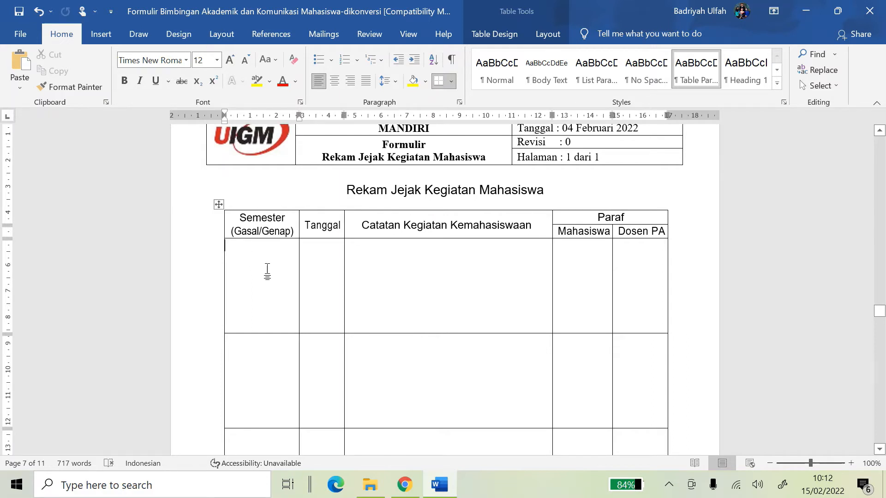
Enter 1 GASAL and a note about winning first place in the story telling competition
type("1")
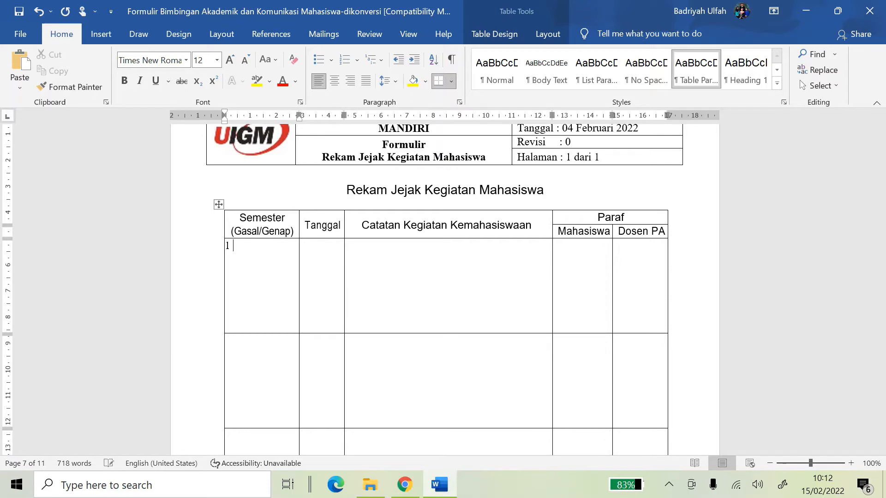
type(" GASAL")
key("Tab")
key("Tab")
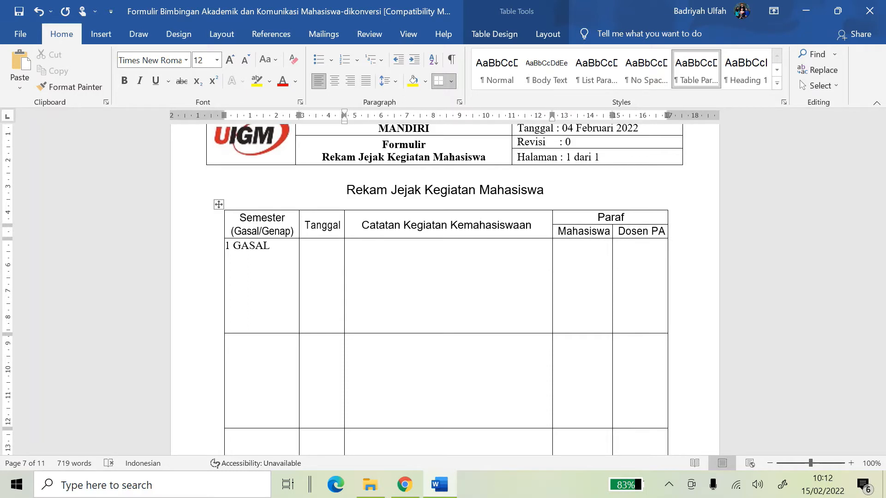
key("Caps_Lock")
type("s")
key("Caps_Lock")
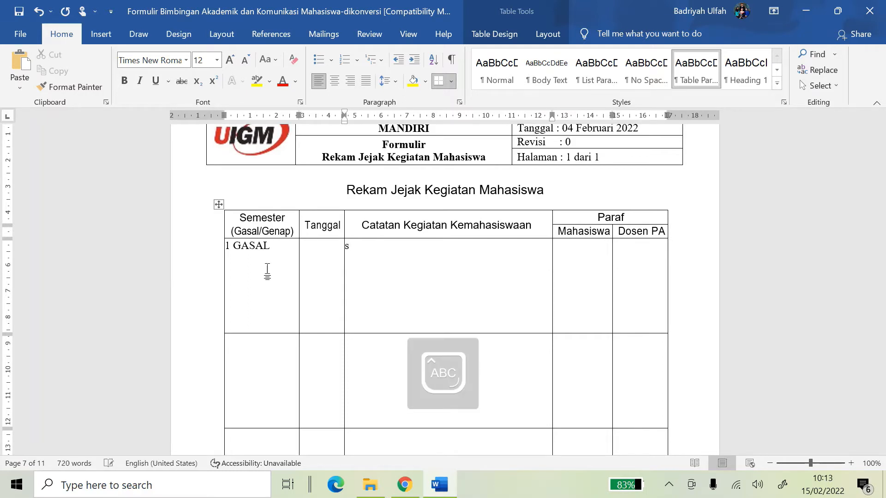
type("A")
key("Caps_Lock")
type("aya mengikuti per")
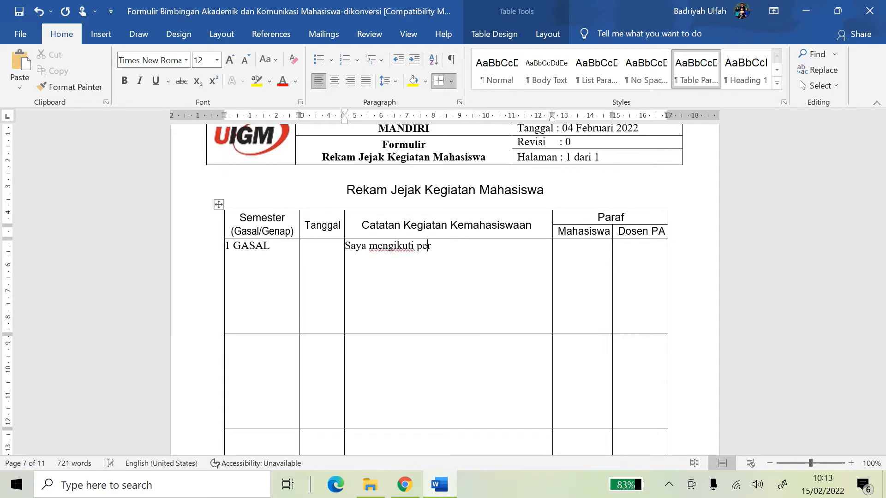
type("lombaan story tel")
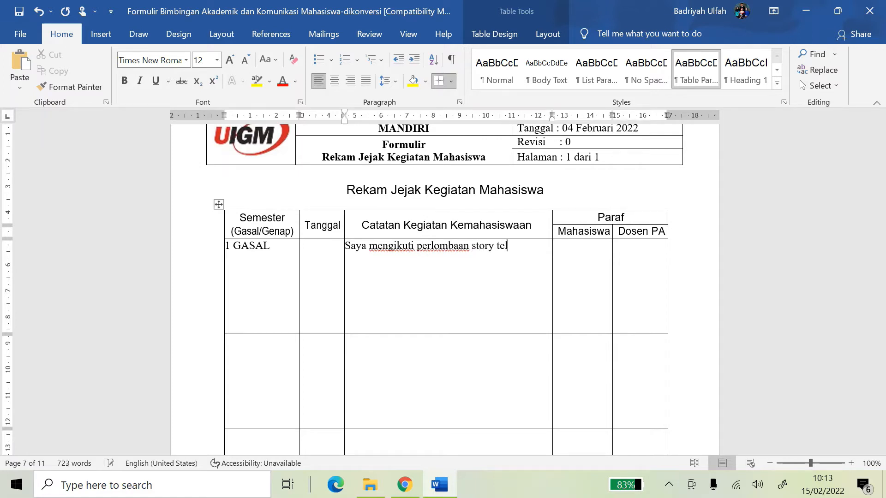
type("ling dan mendapatkan had")
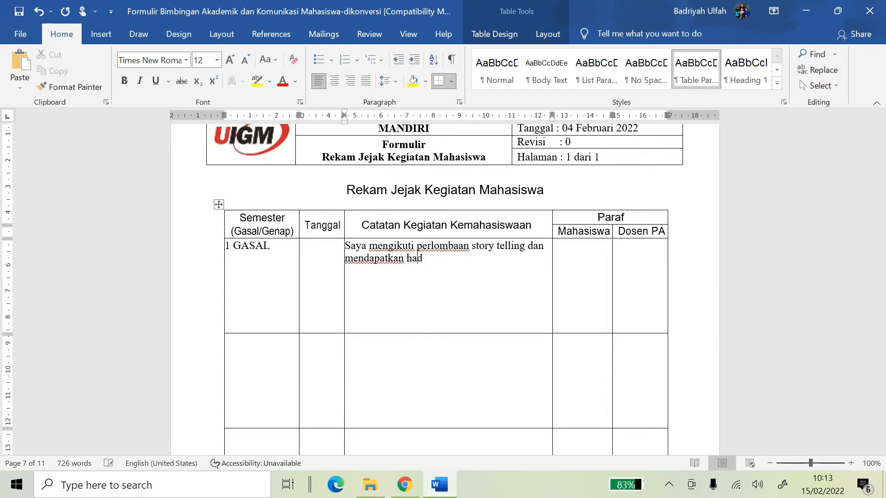
key("BackSpace")
key("BackSpace")
key("BackSpace")
key("BackSpace")
key("BackSpace")
key("BackSpace")
key("BackSpace")
key("BackSpace")
key("BackSpace")
key("BackSpace")
key("BackSpace")
key("BackSpace")
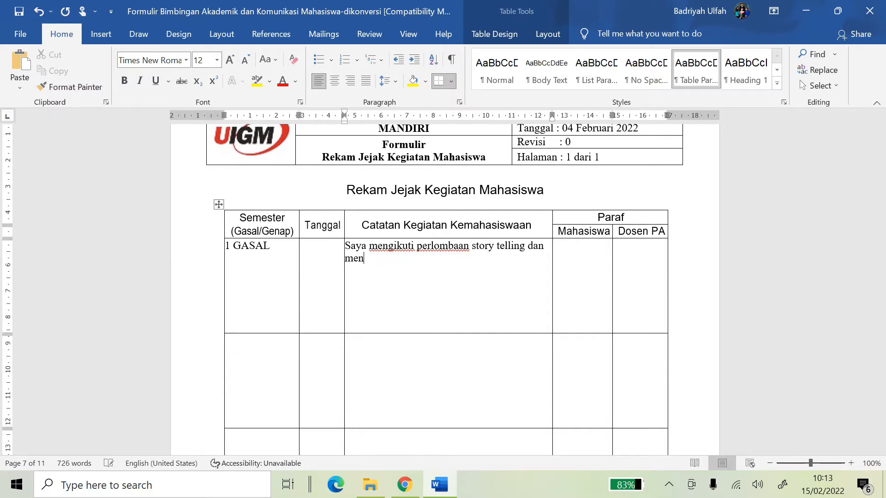
type("jadi pemenang")
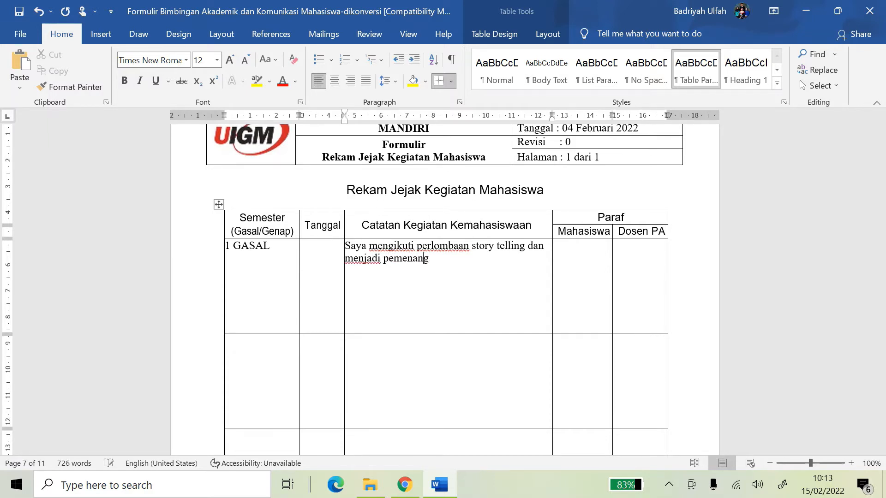
type(" ke 1 dalam perlomb")
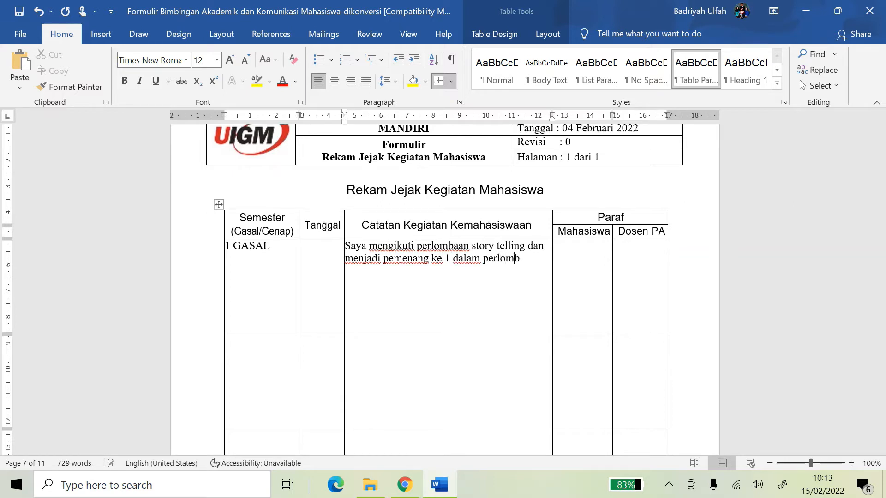
type("aan tersebtu")
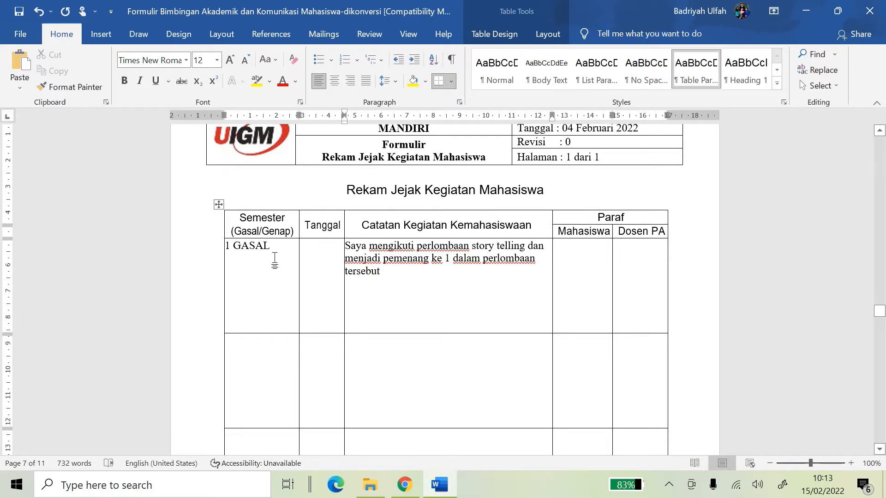
Enter Desember 2018 as the activity's date in the Tanggal cell
left_click(299, 261)
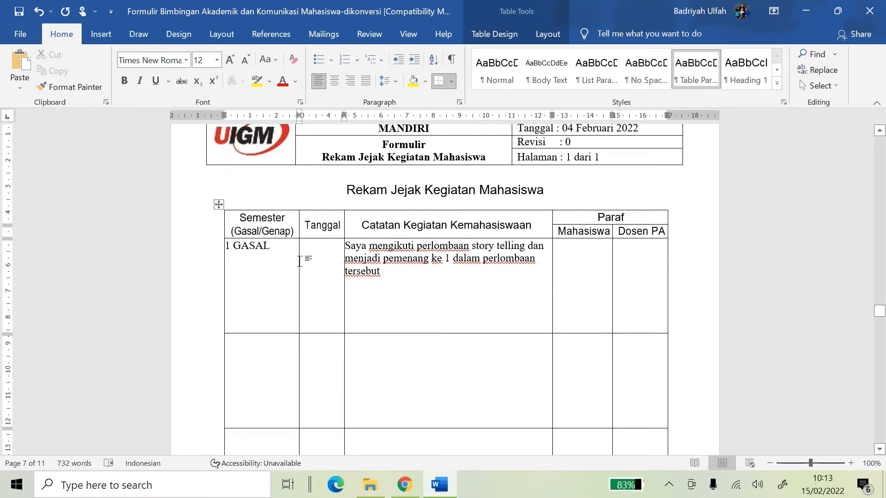
type("d")
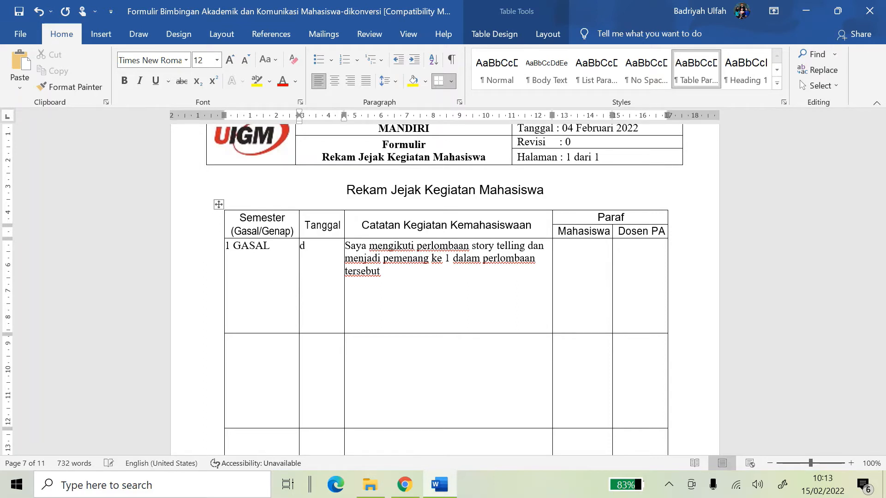
type("esember 2018")
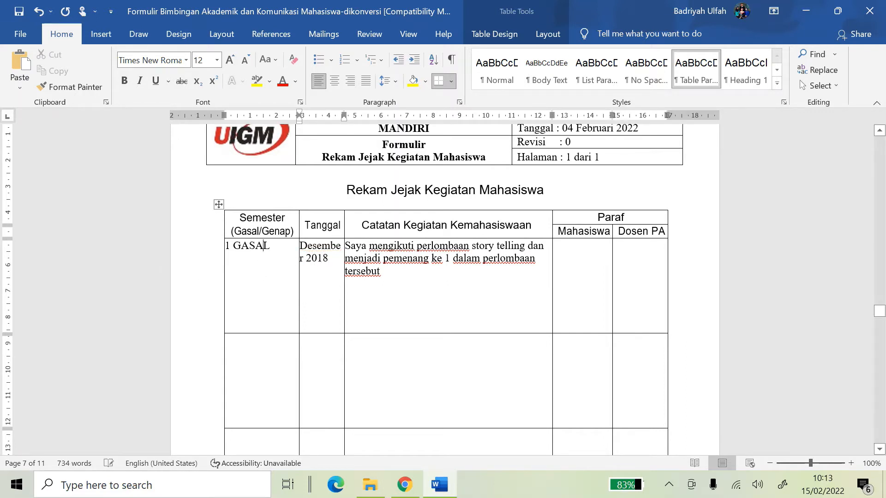
left_click(563, 251)
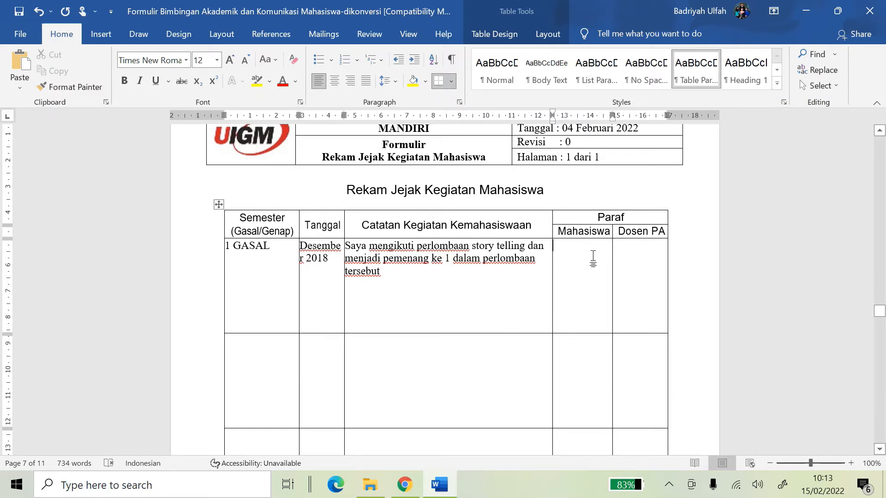
key("Tab")
scroll(443, 286, "down", 3)
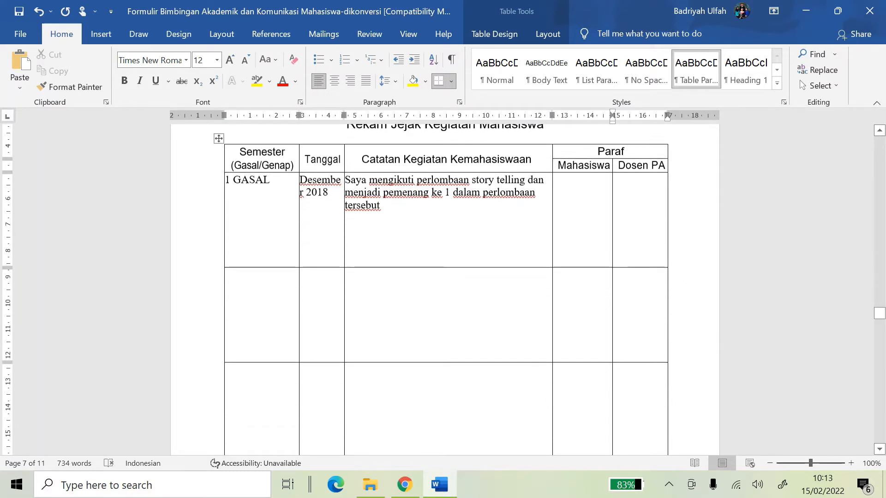
Shorten the first two rows of the Rekam Jejak Kegiatan Mahasiswa table to fit their content
left_click(410, 216)
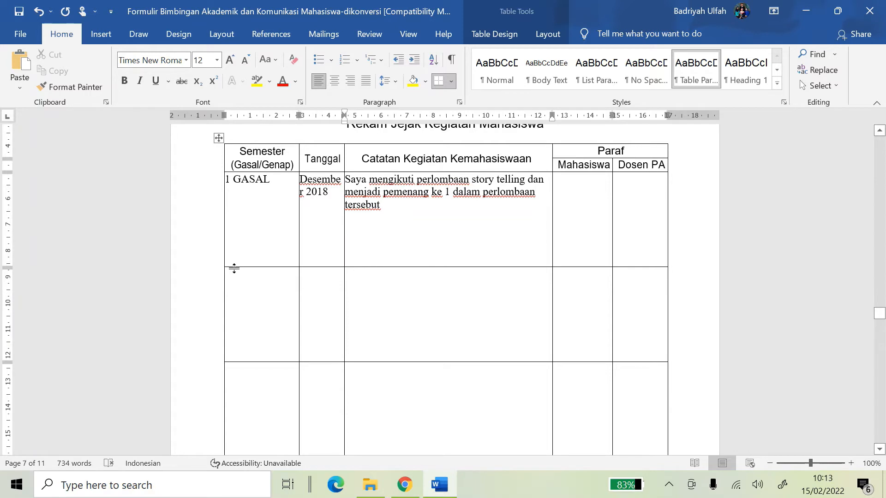
left_click_drag(234, 268, 232, 218)
left_click(353, 248)
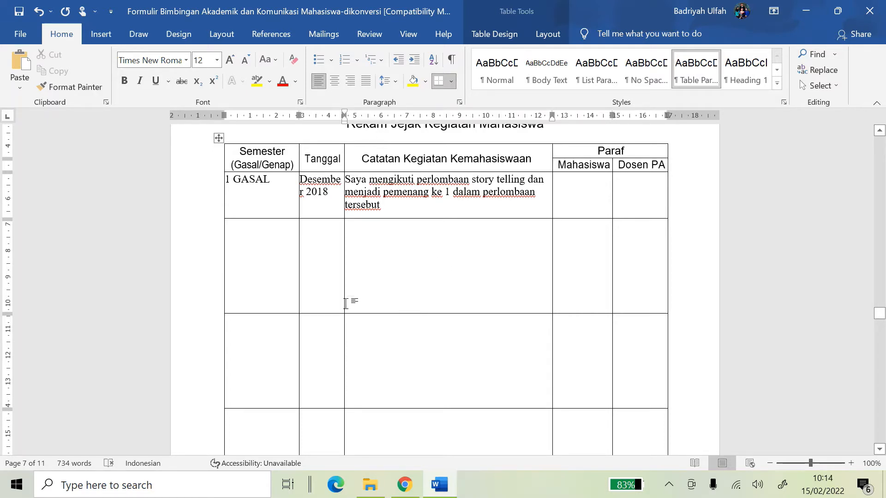
left_click_drag(284, 313, 279, 264)
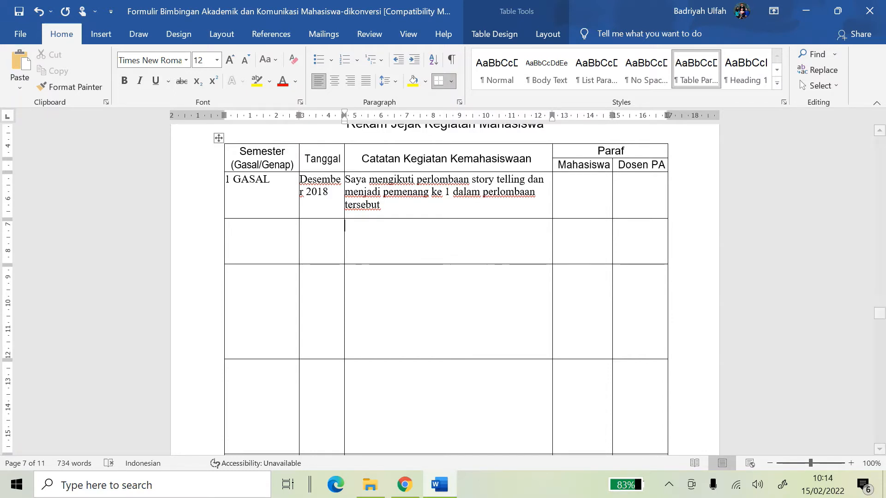
Drag the third row's bottom border up so it hugs its content
scroll(446, 286, "down", 5)
scroll(445, 285, "up", 5)
scroll(446, 286, "up", 2)
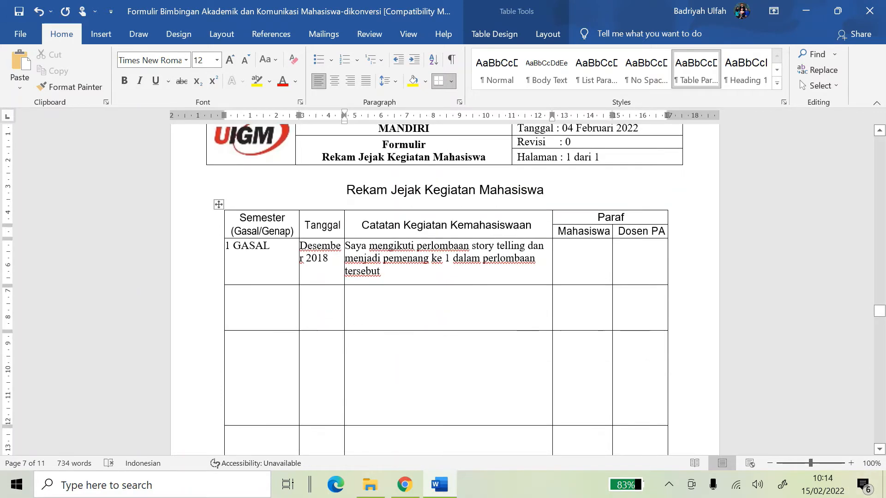
scroll(515, 310, "down", 2)
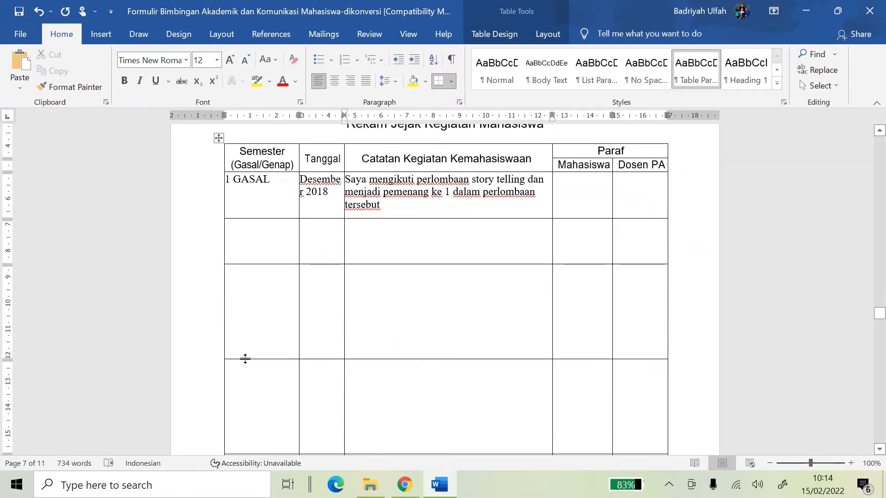
left_click(245, 359)
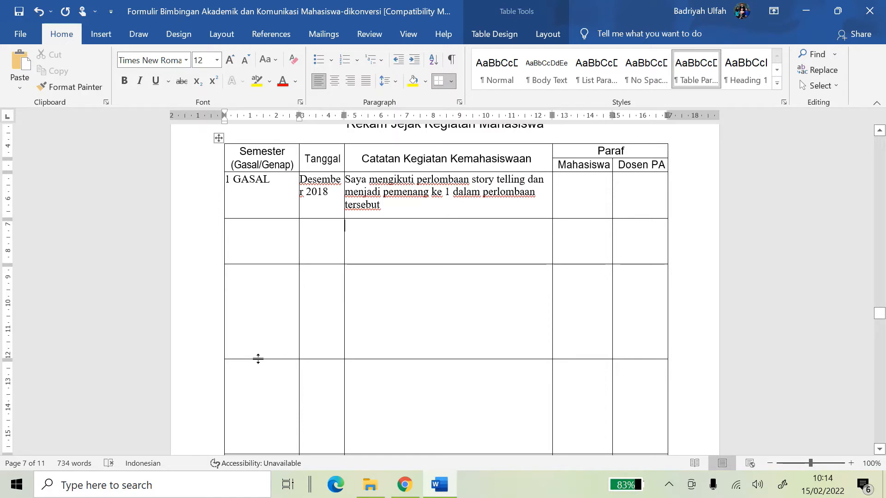
left_click_drag(258, 360, 245, 316)
left_click(440, 236)
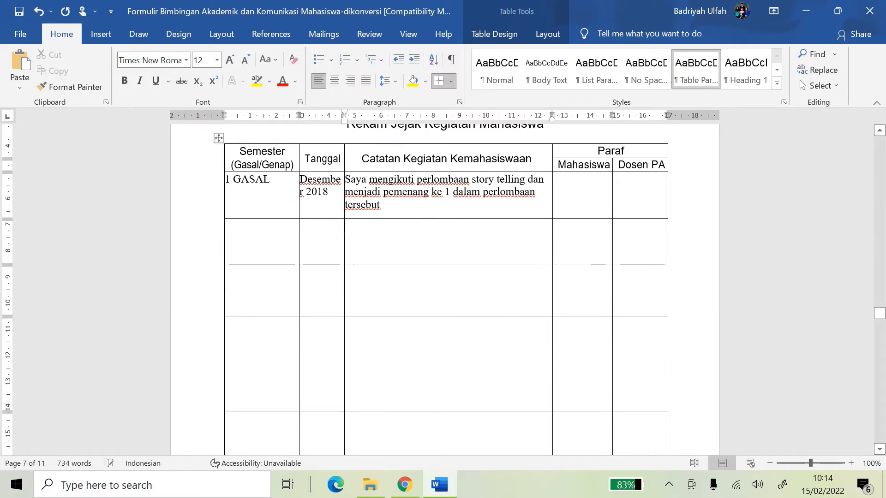
scroll(435, 277, "down", 12)
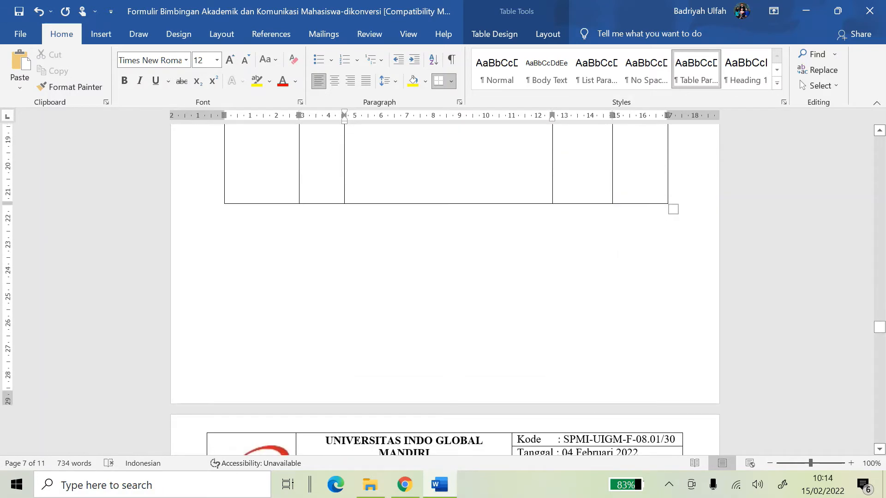
scroll(435, 277, "up", 12)
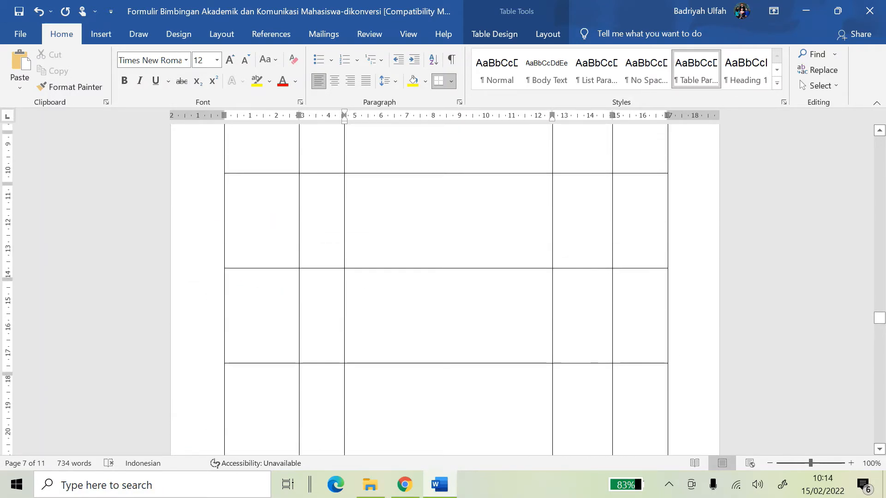
scroll(244, 194, "up", 1)
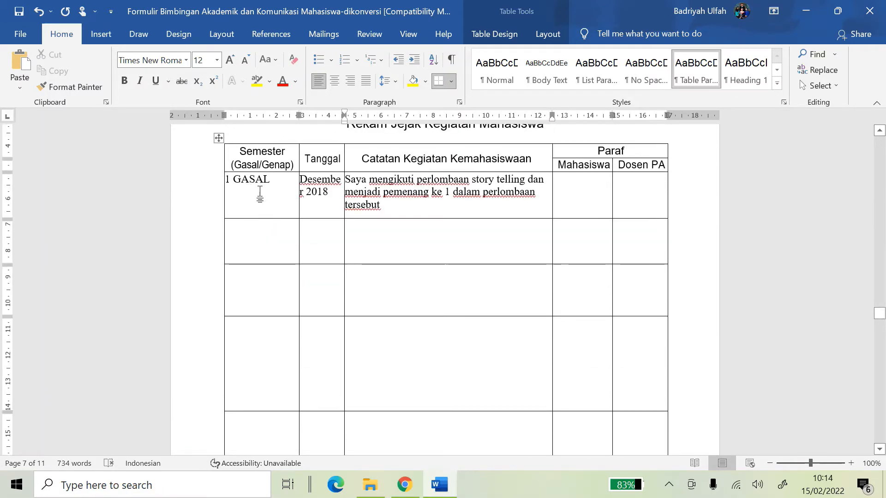
Enter '1 Genap' as the second row's semester and 'Februari 2019' as its date
left_click(264, 248)
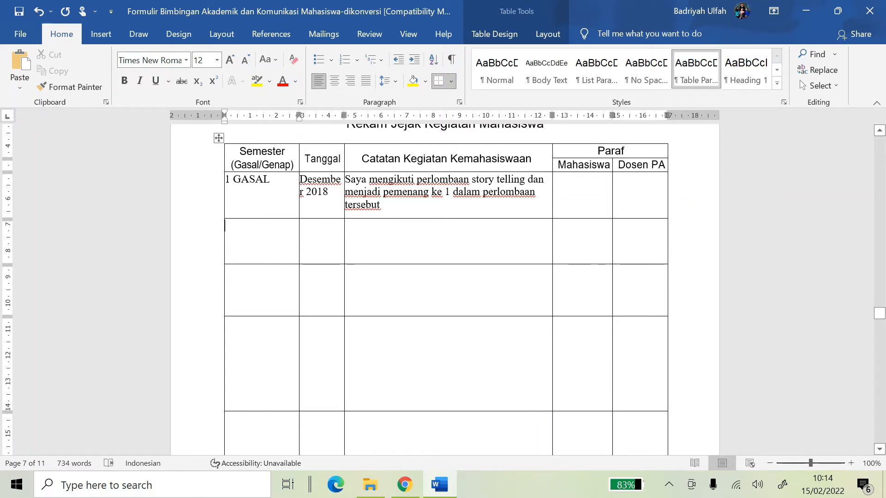
left_click(283, 190)
left_click(274, 248)
type("1 ")
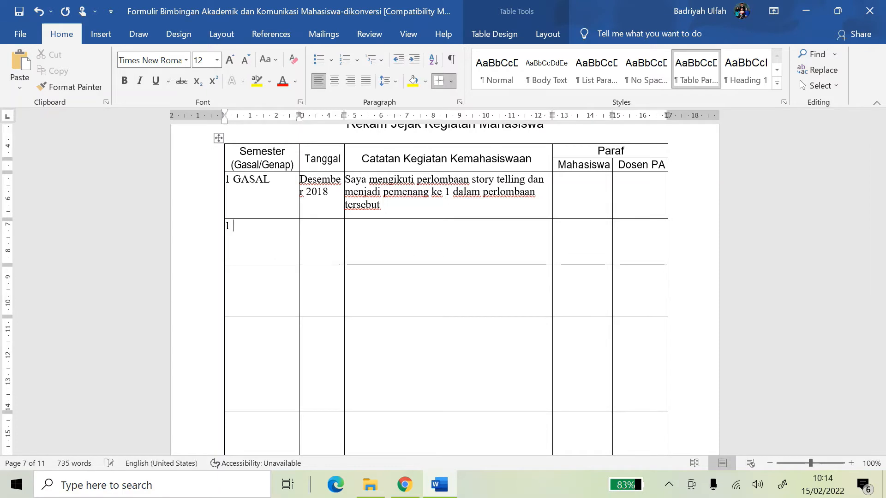
type("gen")
key("BackSpace")
type("Genap")
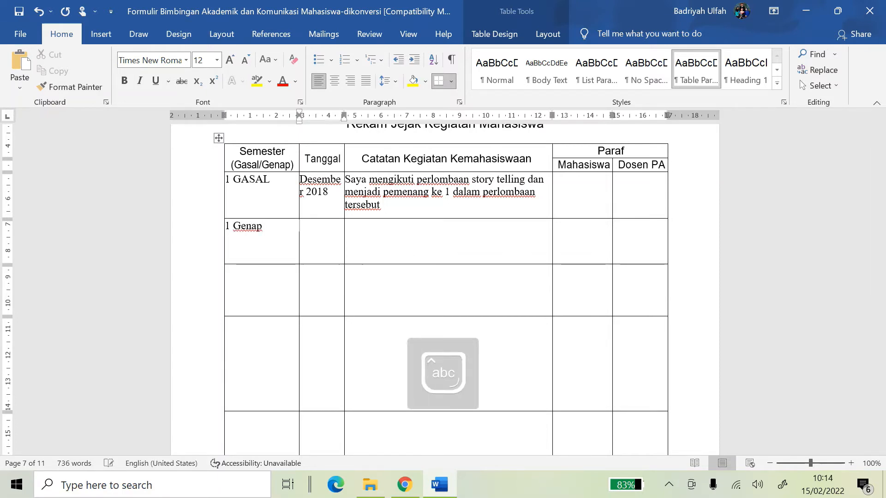
key("Tab")
type("Februari 2019")
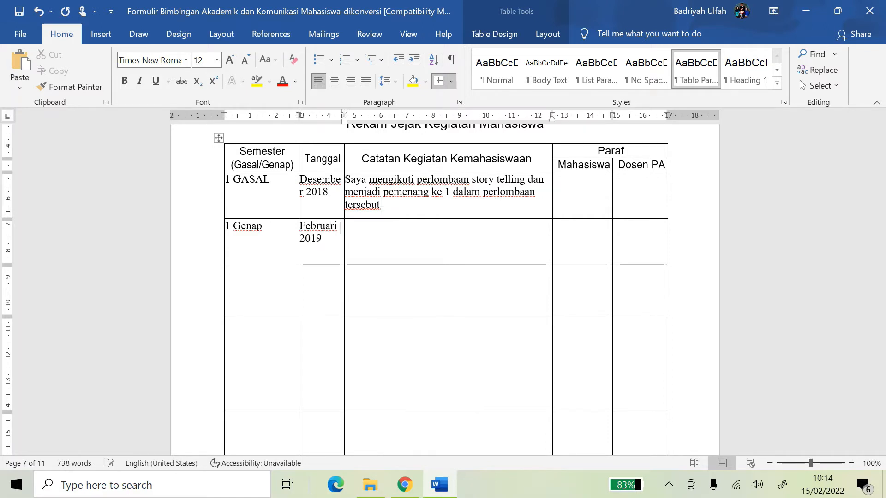
key("Tab")
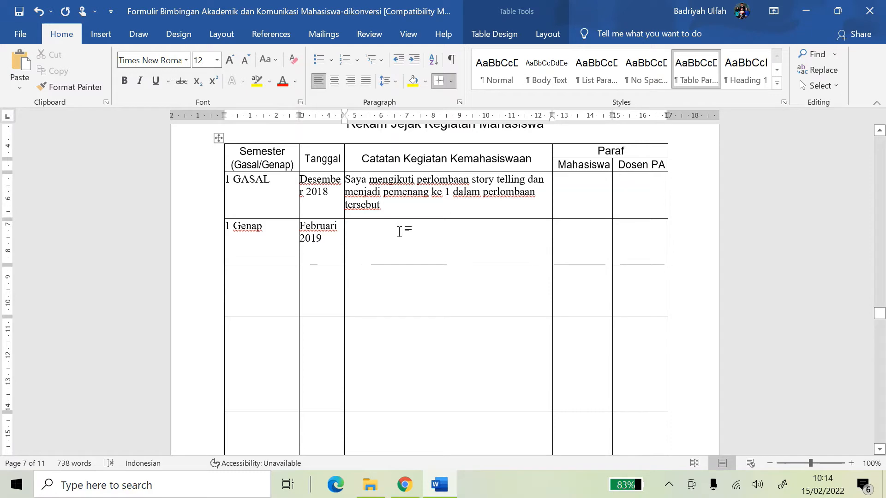
key("Tab")
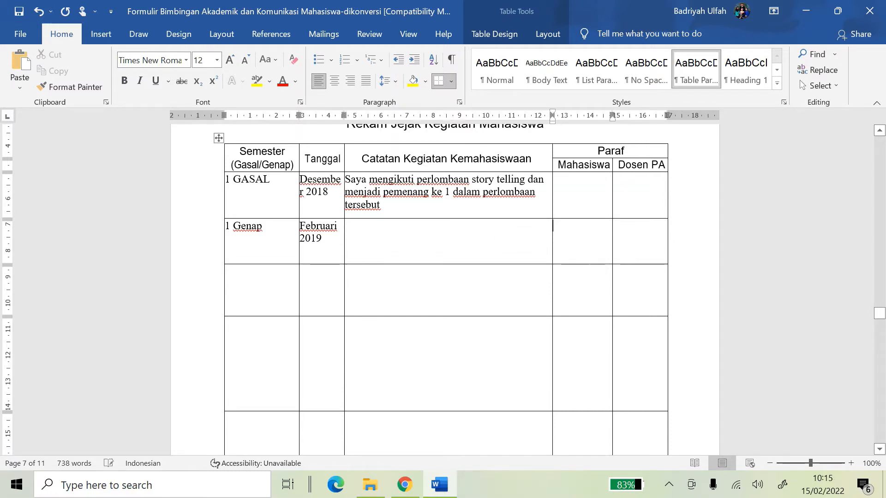
Scroll to the page 8 recommendation table and place the cursor in row I's IPS cell
scroll(399, 232, "down", 3)
scroll(439, 261, "down", 10)
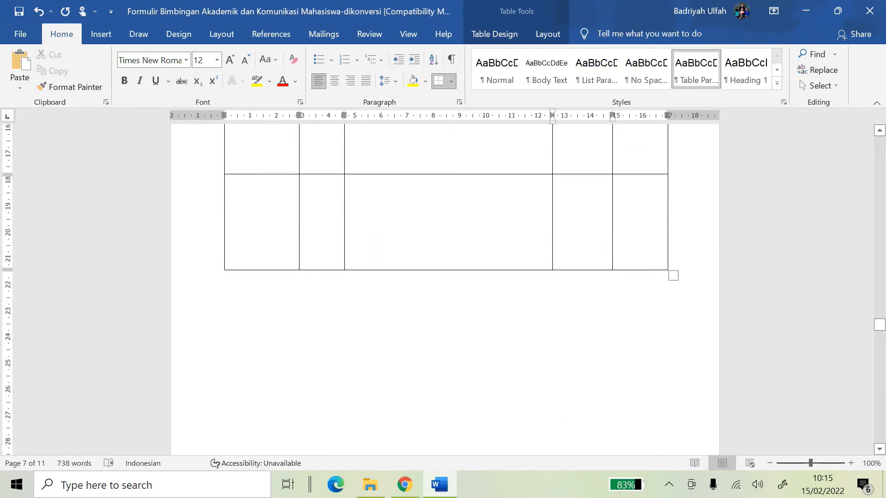
scroll(439, 261, "down", 7)
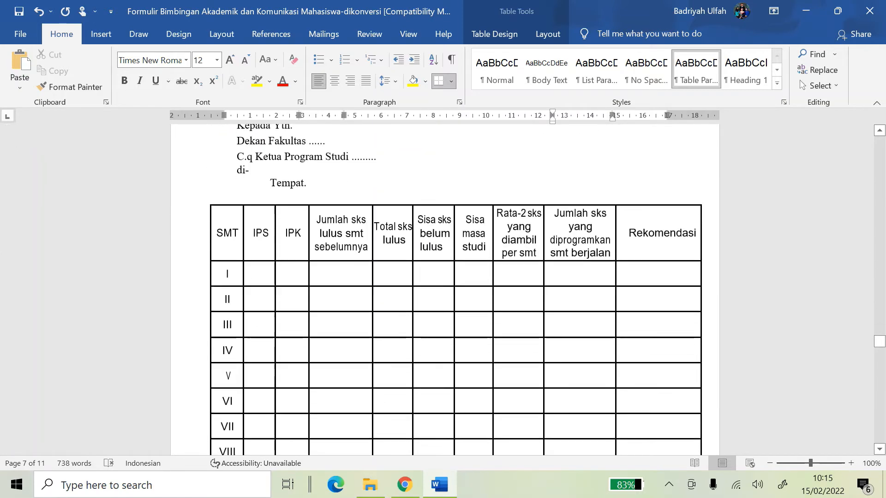
scroll(438, 261, "down", 3)
left_click(258, 273)
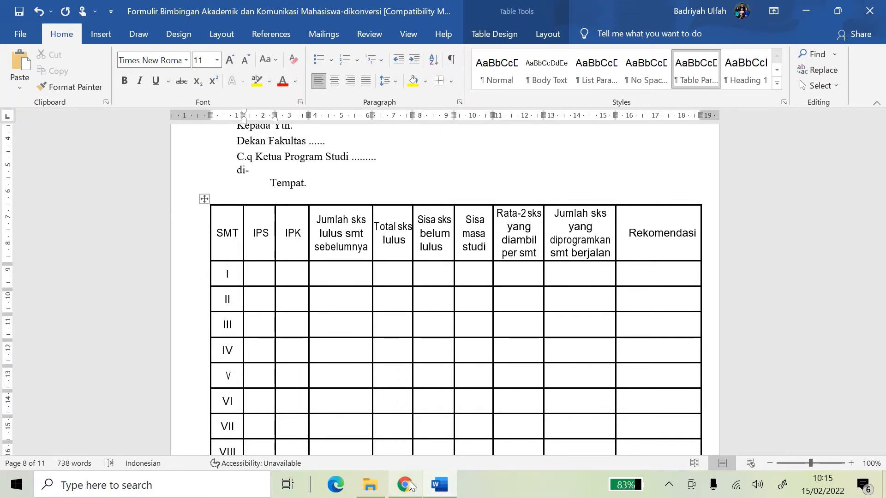
Show the 2018/2019 Ganjil study results and paste IPS 3,75 into row I's IPS cell
mouse_move(405, 482)
left_click(402, 431)
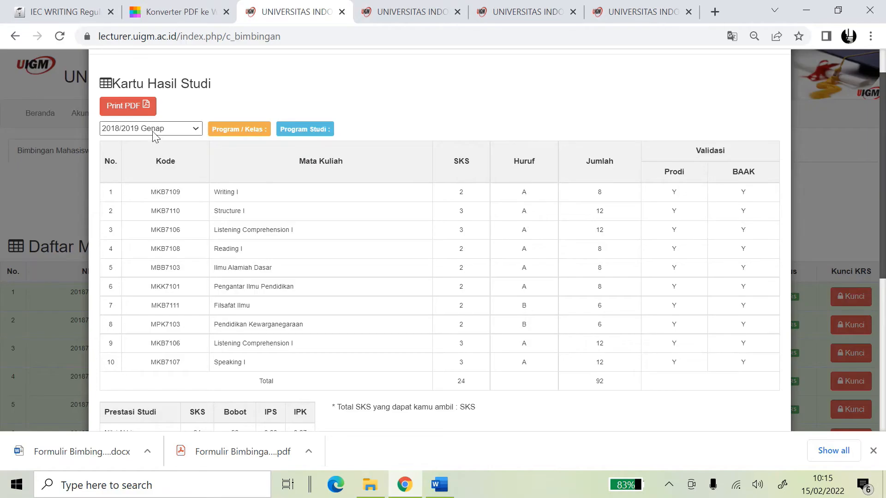
left_click(154, 132)
left_click(159, 148)
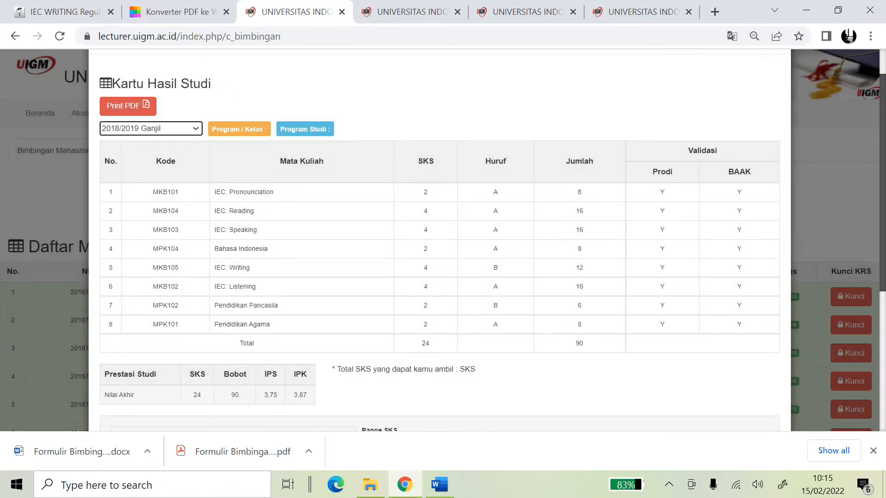
scroll(196, 350, "down", 4)
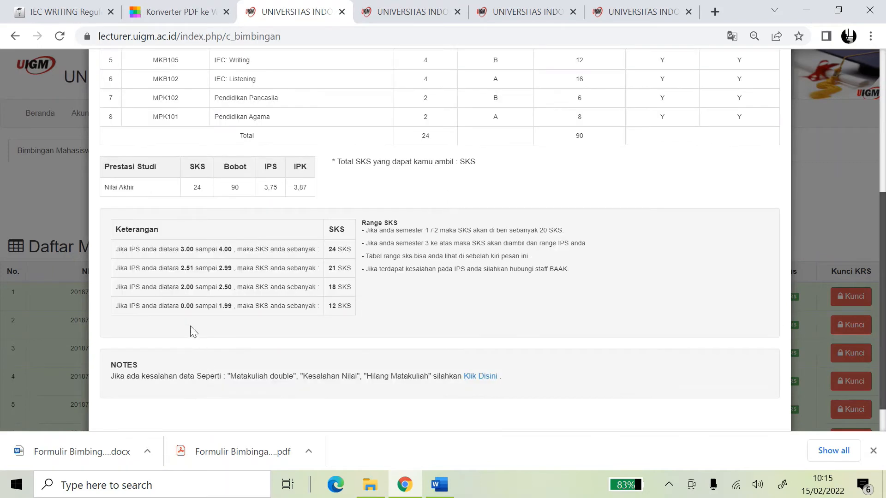
left_click(434, 491)
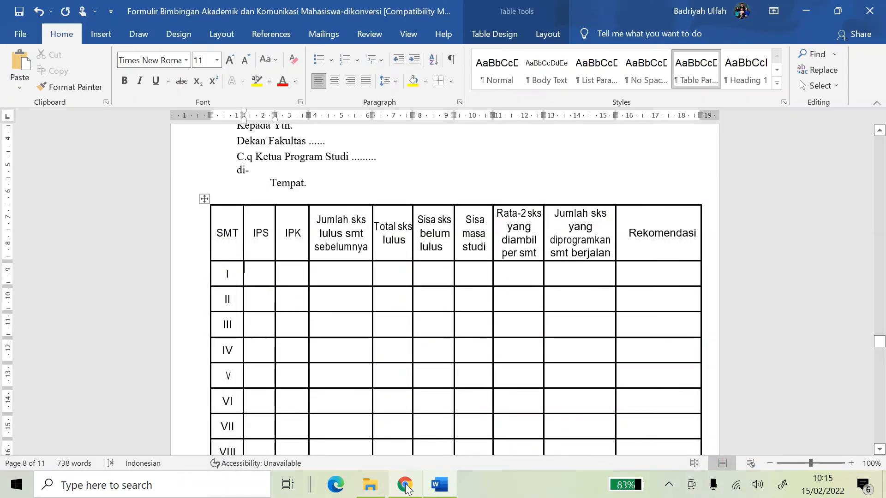
left_click(403, 485)
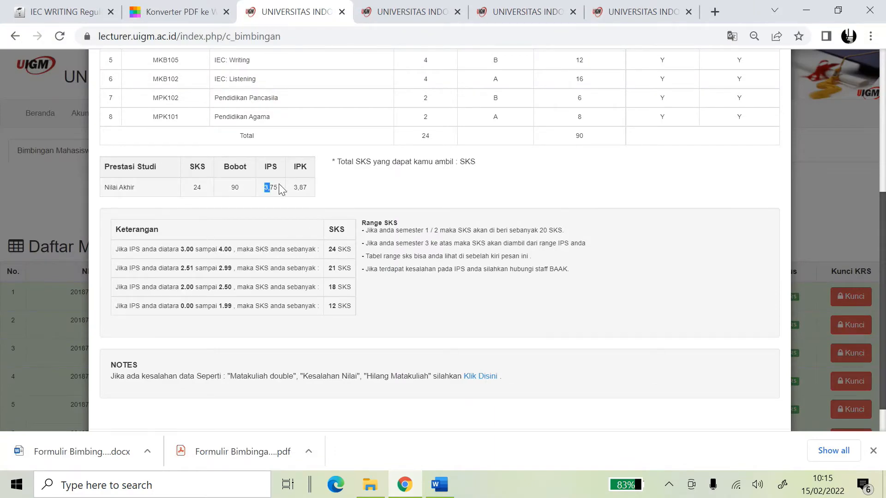
left_click_drag(282, 189, 292, 186)
key("ctrl+c")
left_click(439, 484)
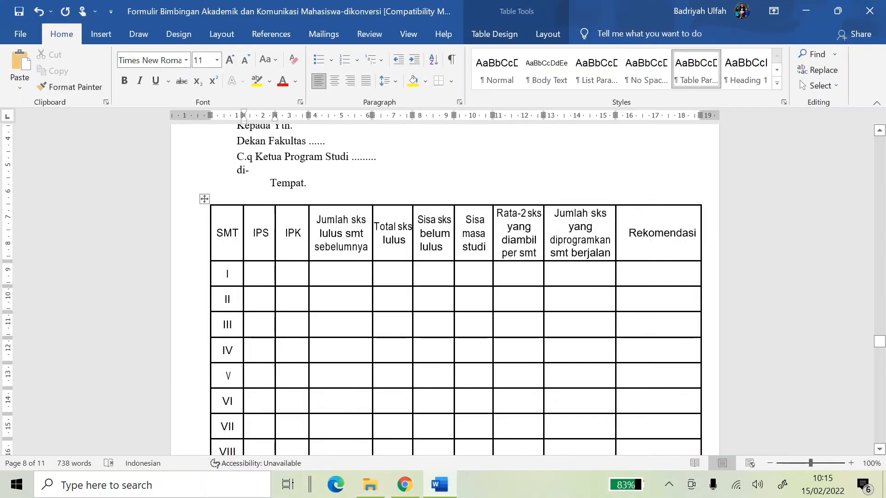
key("ctrl+v")
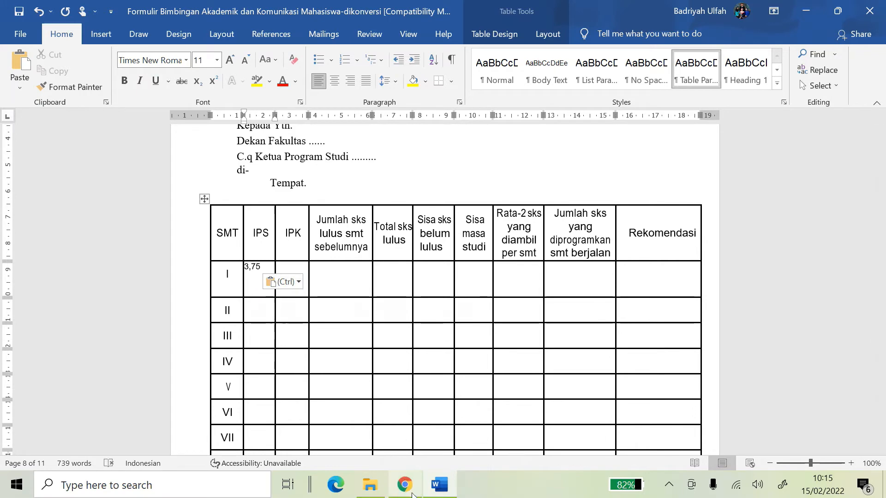
Copy IPK 3,87 from the portal into row I's IPK cell in Word
left_click(404, 484)
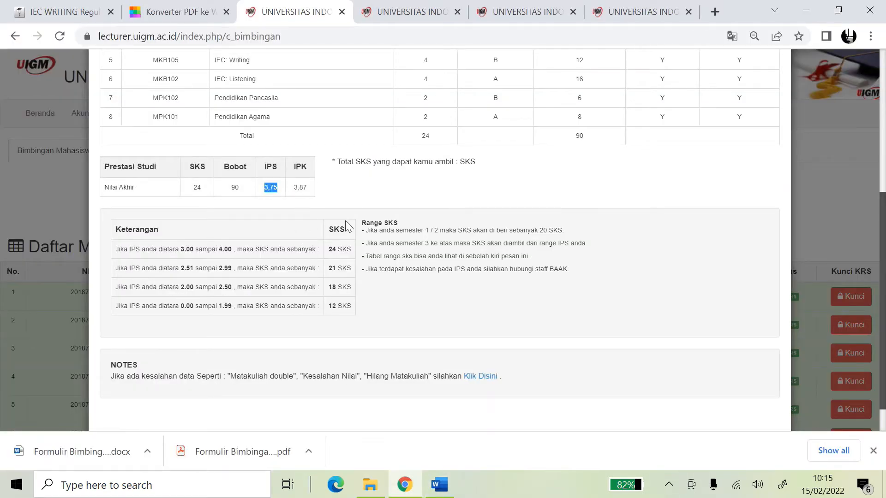
scroll(347, 226, "up", 5)
scroll(350, 219, "down", 1)
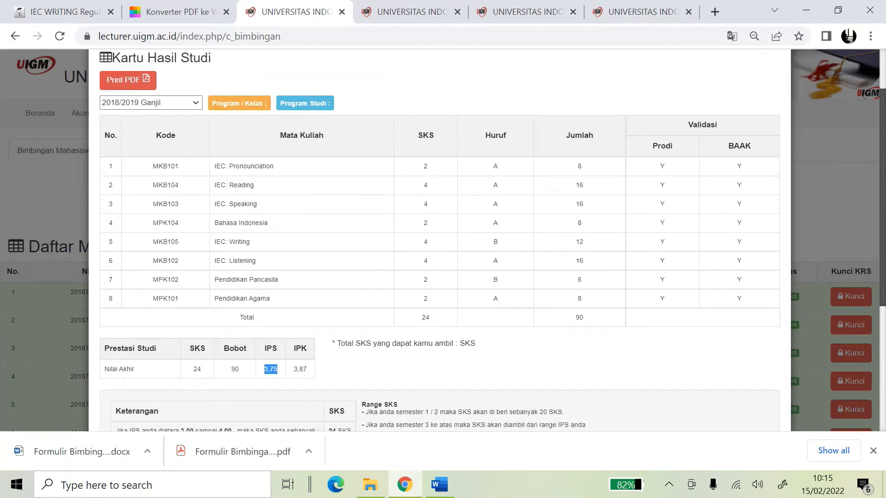
left_click(359, 361)
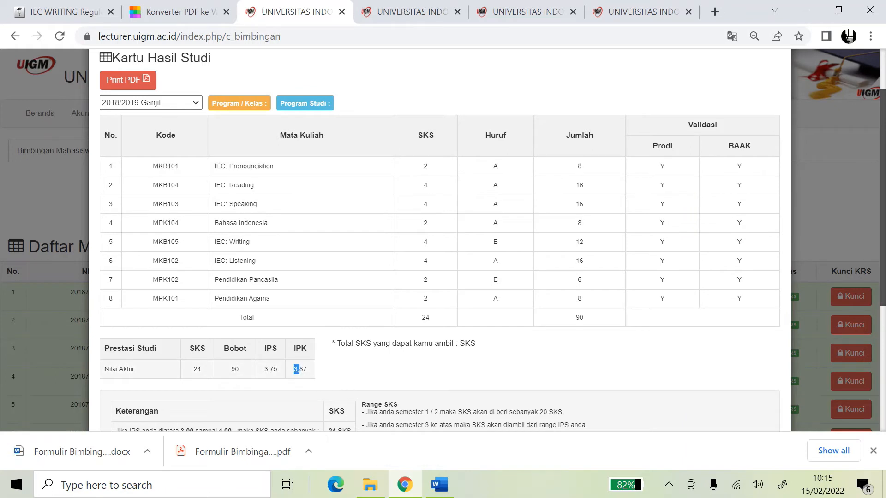
left_click_drag(299, 369, 344, 386)
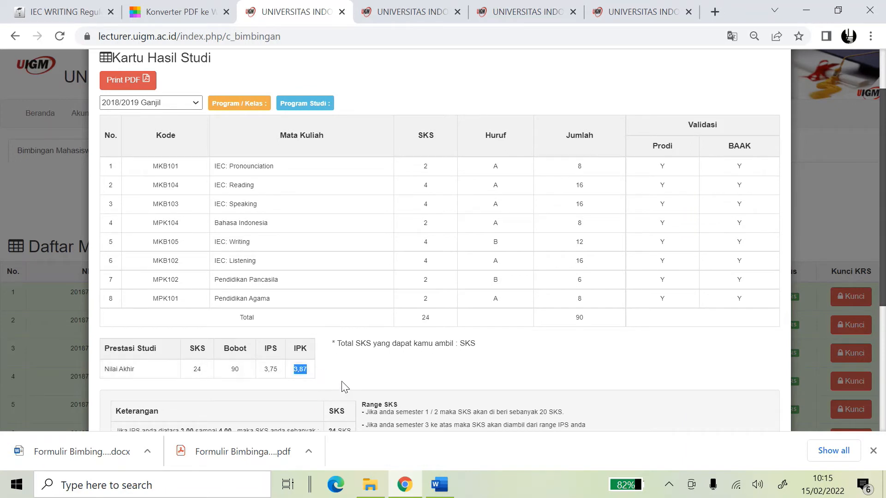
left_click(185, 102)
left_click(304, 87)
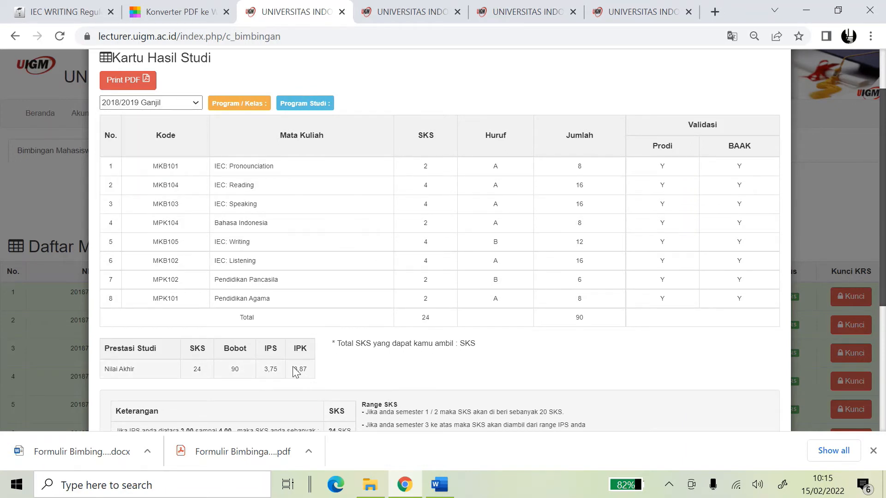
left_click_drag(293, 367, 308, 369)
key("ctrl+c")
left_click(439, 484)
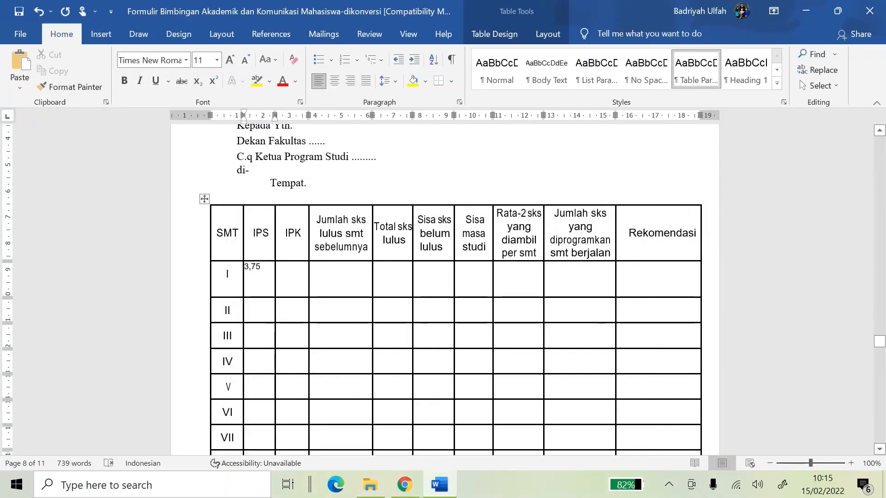
left_click(286, 283)
key("ctrl+v")
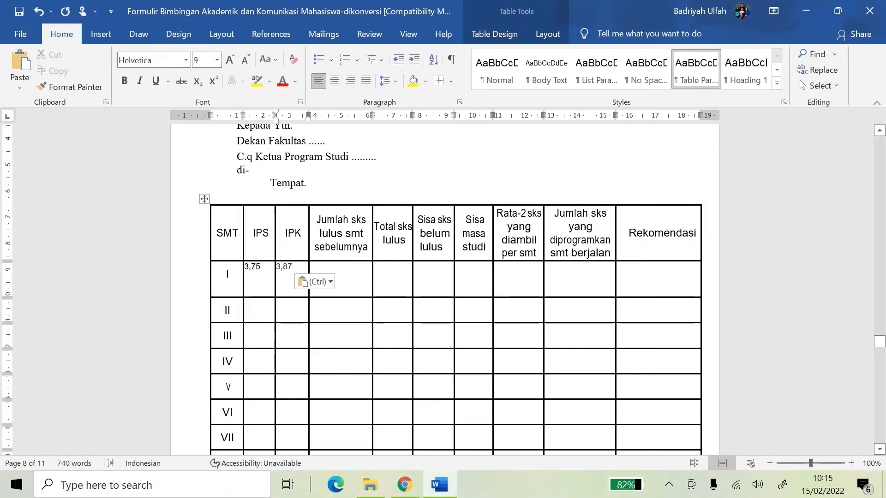
left_click(405, 491)
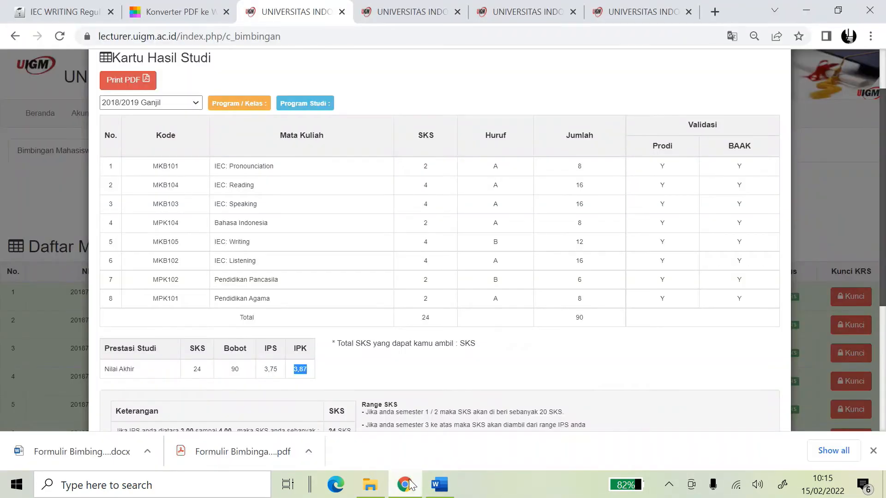
Fill row I's credit cells with 24, 24, 0 and 3 remaining study time
left_click(439, 484)
key("ctrl+v")
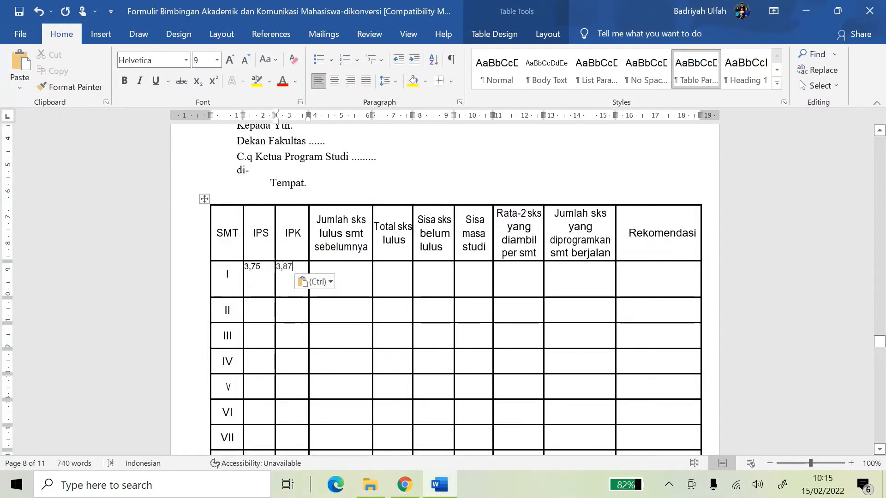
left_click(353, 276)
type("24")
left_click(397, 278)
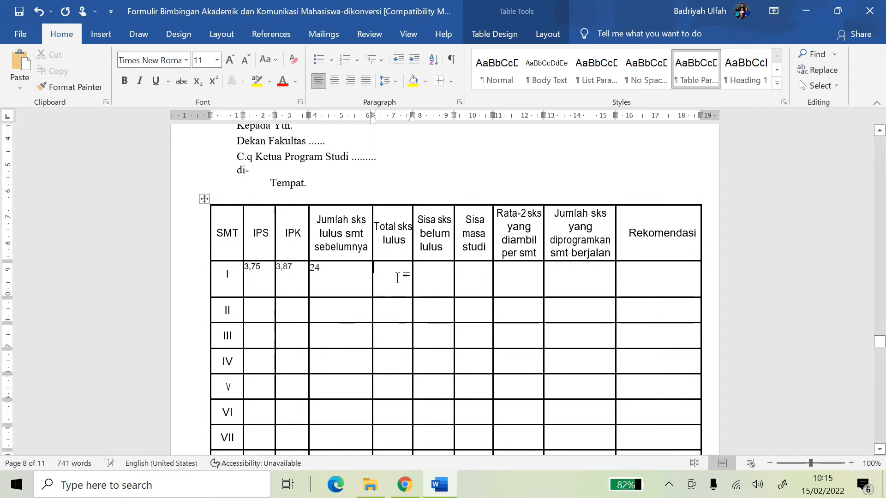
type("24")
key("Tab")
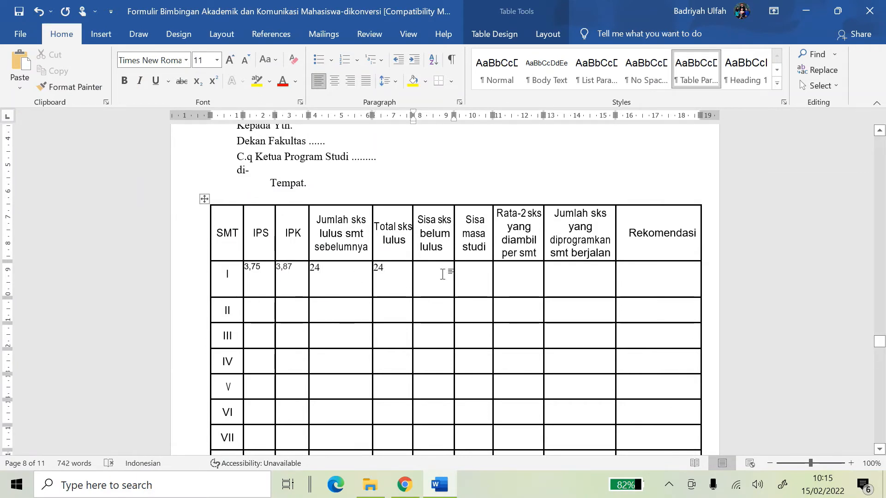
type("0")
key("Tab")
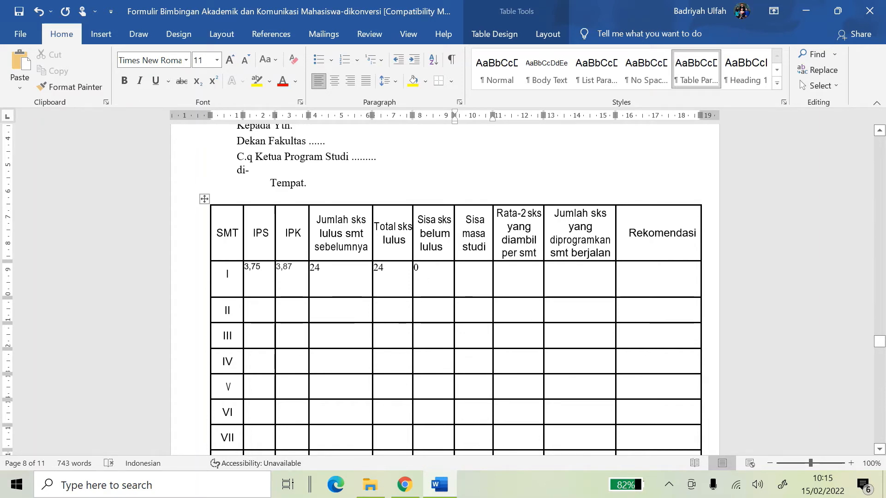
type("3")
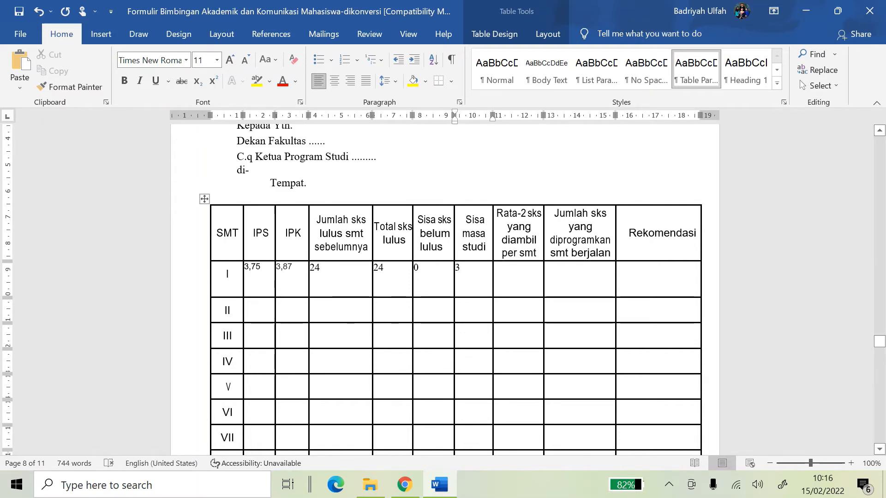
key("Tab")
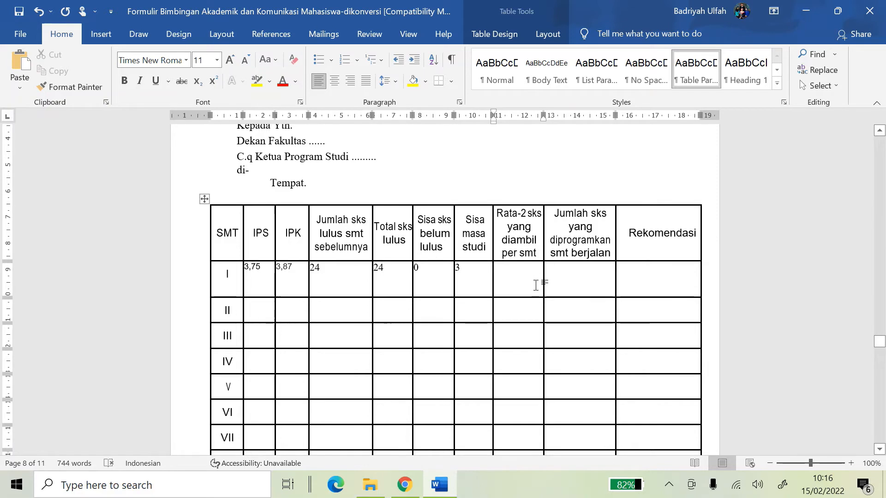
key("Tab")
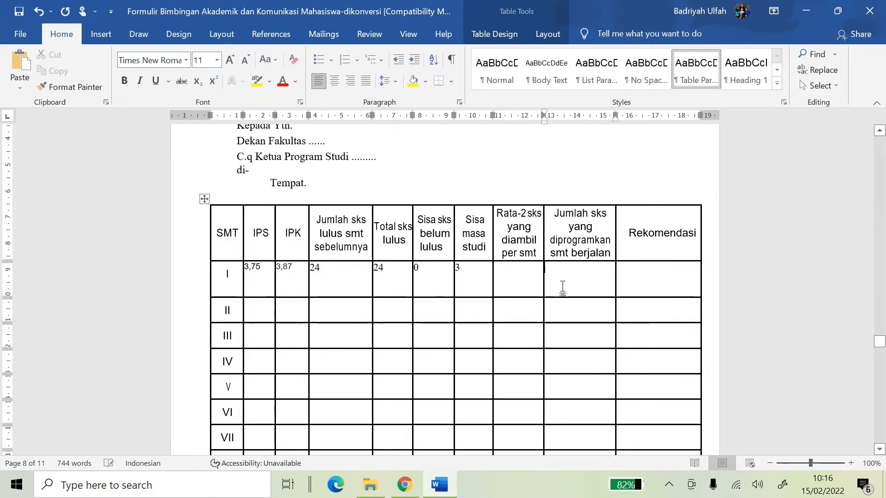
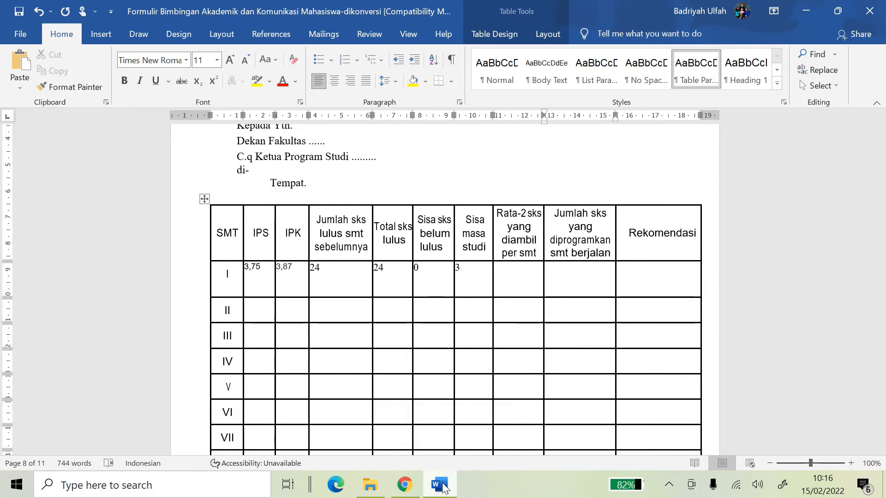
Flip between the portal and file browser, then put the Word cursor in row II's IPS cell
left_click(370, 484)
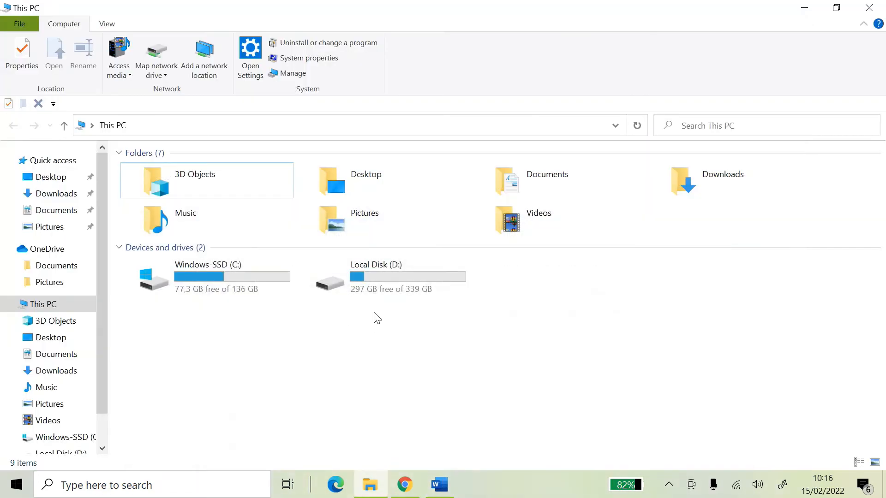
left_click(404, 484)
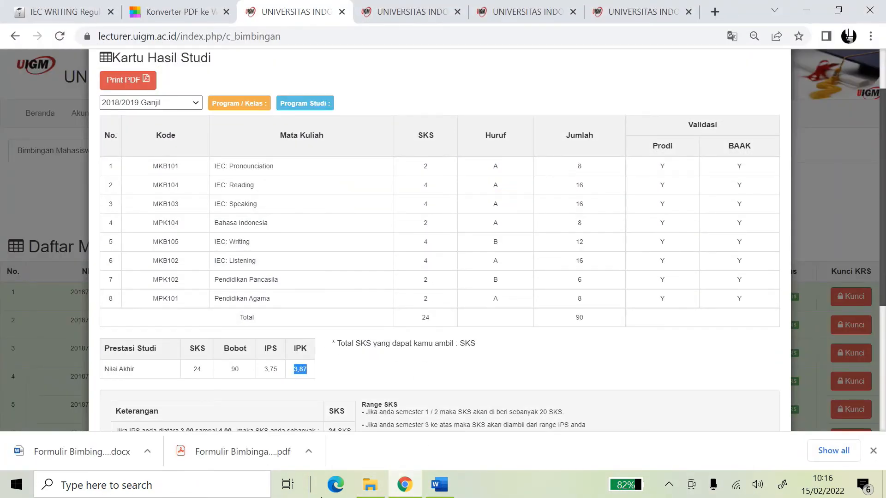
left_click(404, 485)
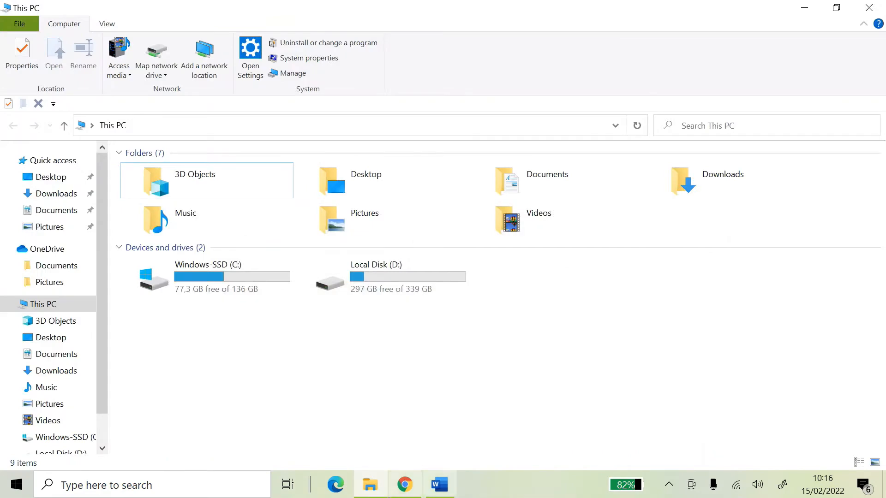
left_click(399, 486)
left_click(378, 490)
left_click(406, 490)
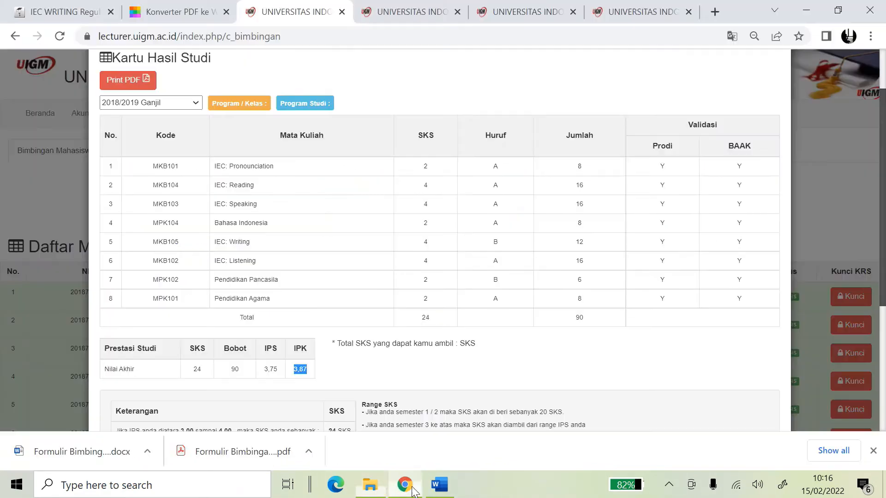
left_click(440, 489)
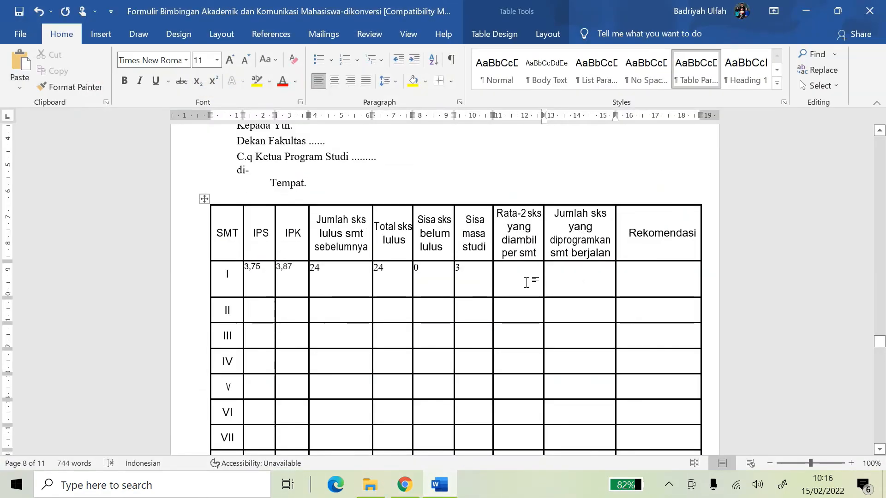
left_click(532, 281)
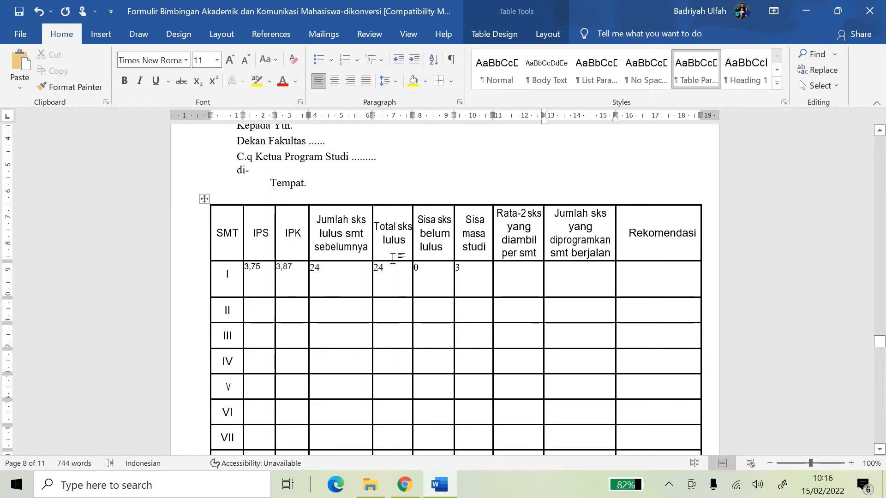
left_click(273, 305)
scroll(365, 257, "down", 1)
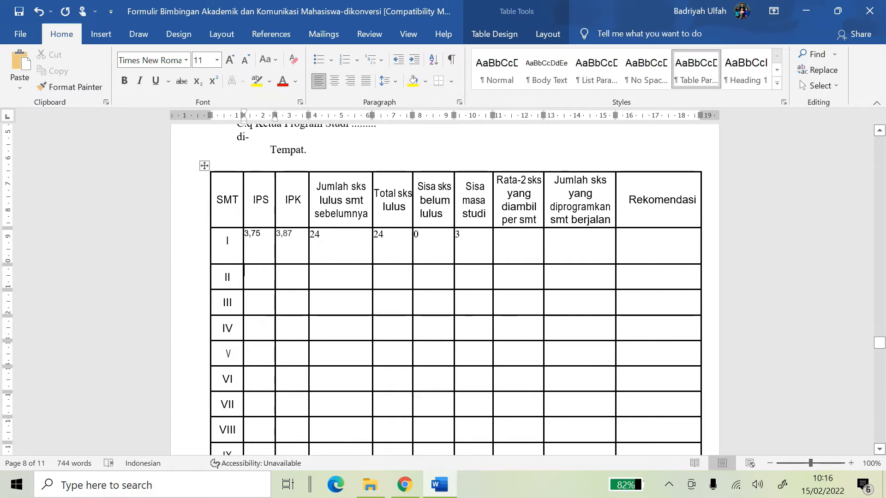
left_click(404, 484)
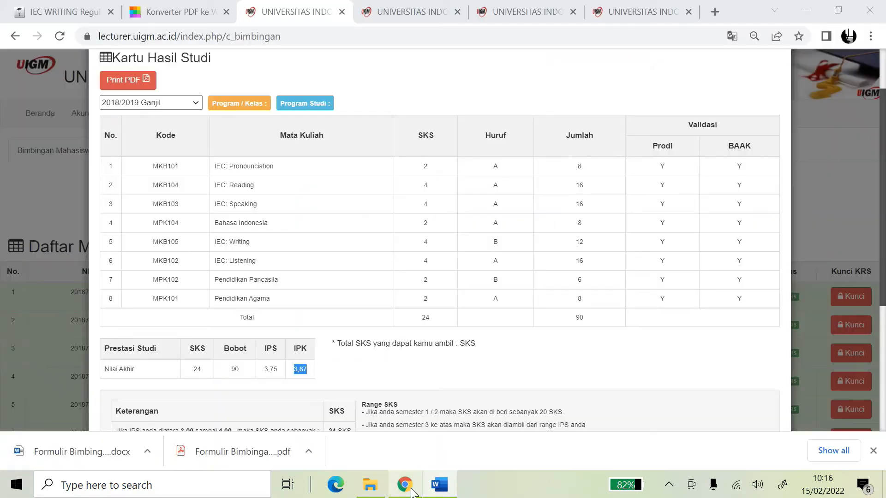
Show the 2018/2019 Genap results and paste IPS 3,83 into row II's IPS cell
left_click(190, 104)
left_click(163, 134)
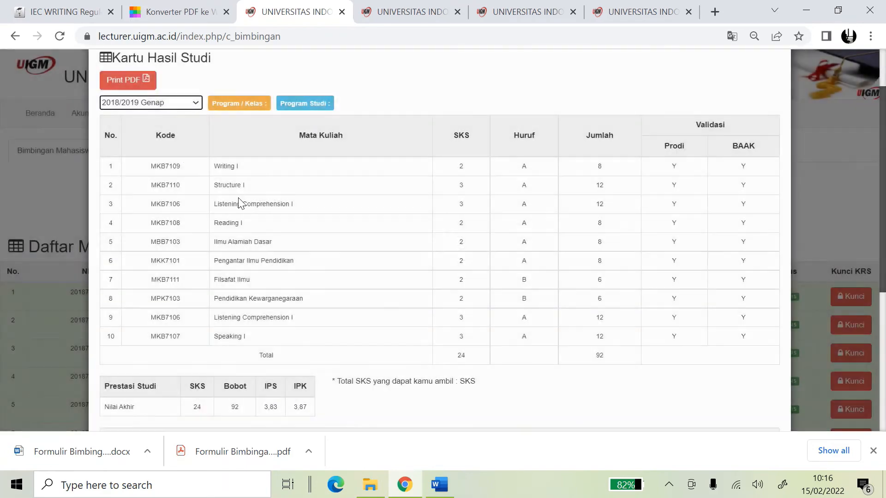
double_click(269, 407)
key("ctrl+c")
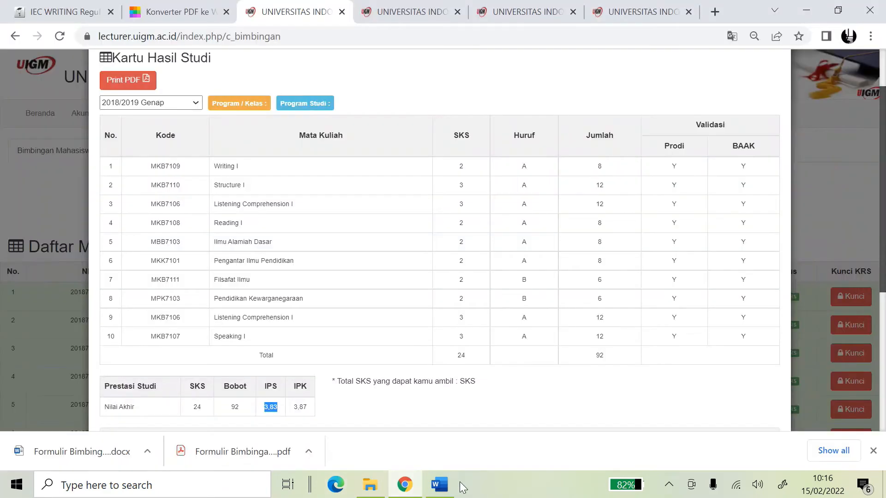
left_click(440, 484)
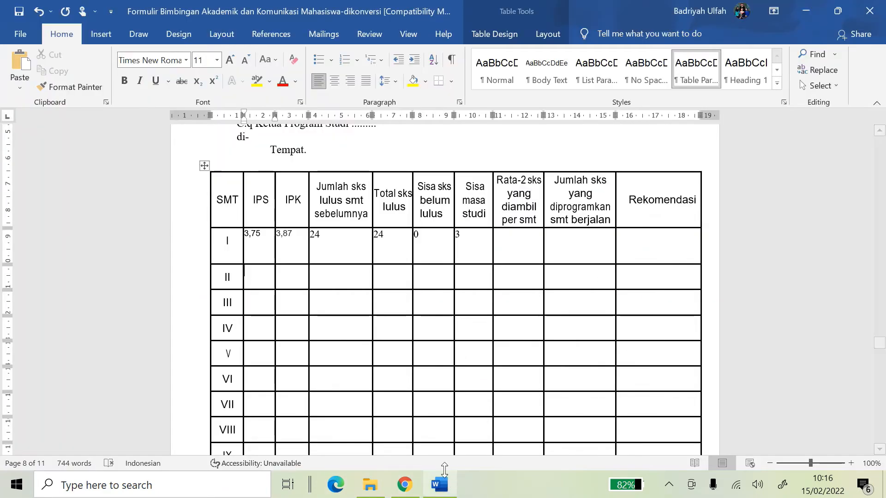
key("ctrl+v")
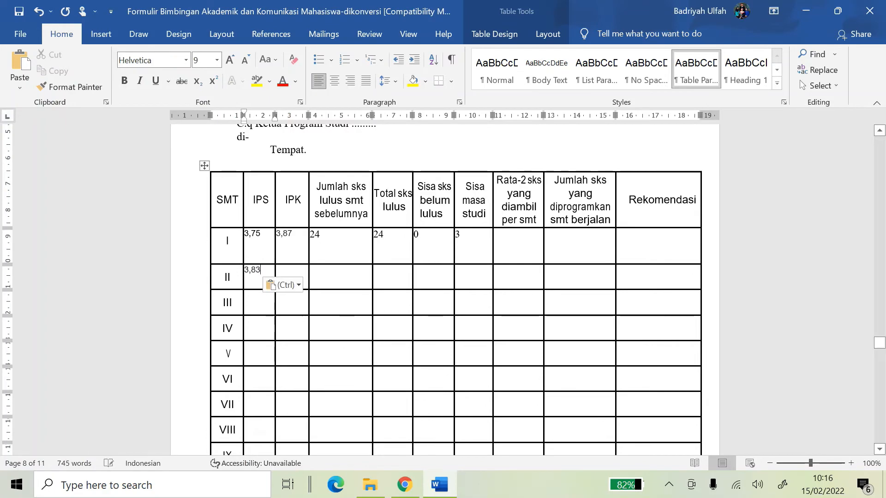
Copy IPK 3,87 from the portal into row II's IPK cell
left_click(405, 484)
left_click(292, 410)
left_click_drag(291, 410, 325, 415)
key("ctrl+c")
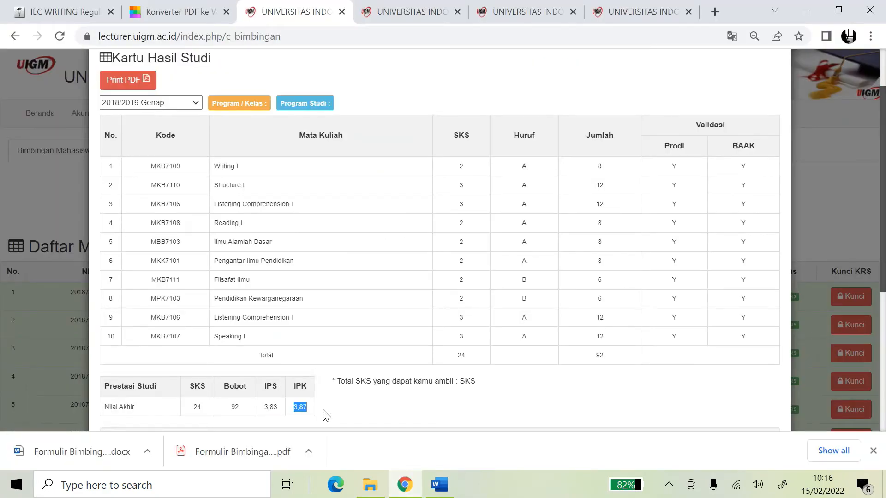
left_click(440, 484)
left_click(294, 275)
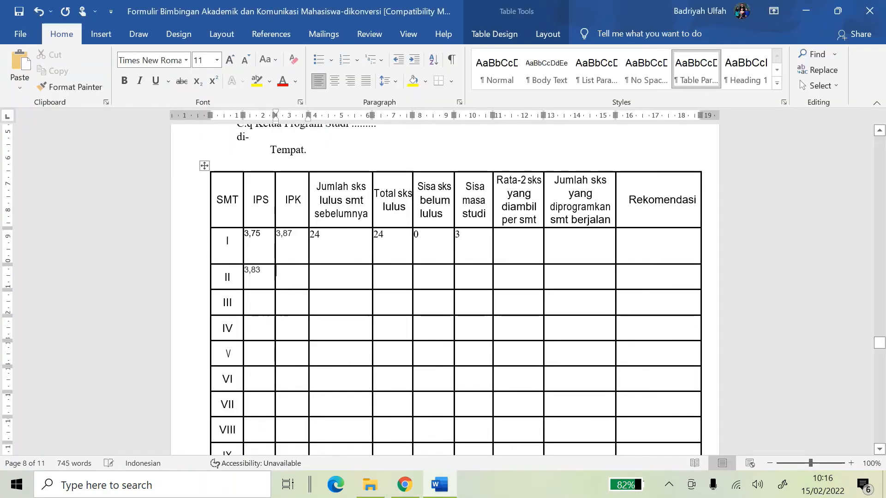
key("ctrl+v")
Recheck the Ganjil and Genap semester results, then enter 24 in row II's next cell
left_click(439, 485)
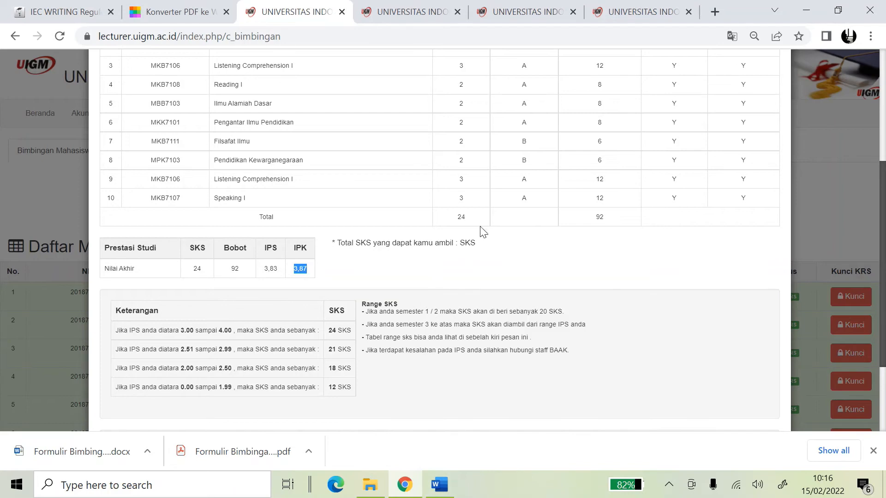
scroll(474, 220, "up", 1)
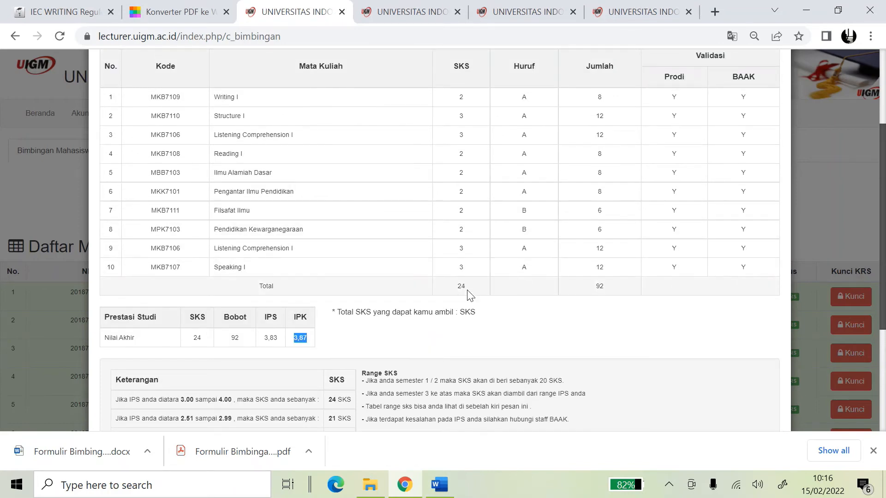
scroll(215, 151, "up", 1)
left_click(161, 105)
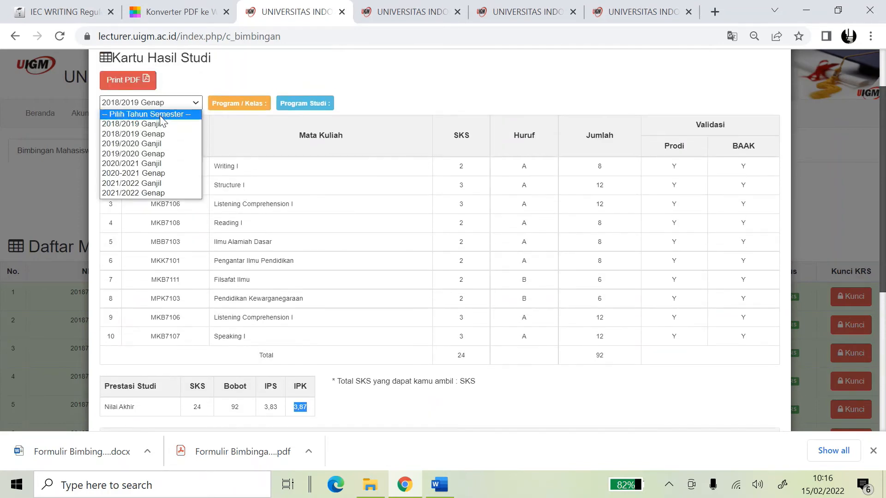
left_click(160, 121)
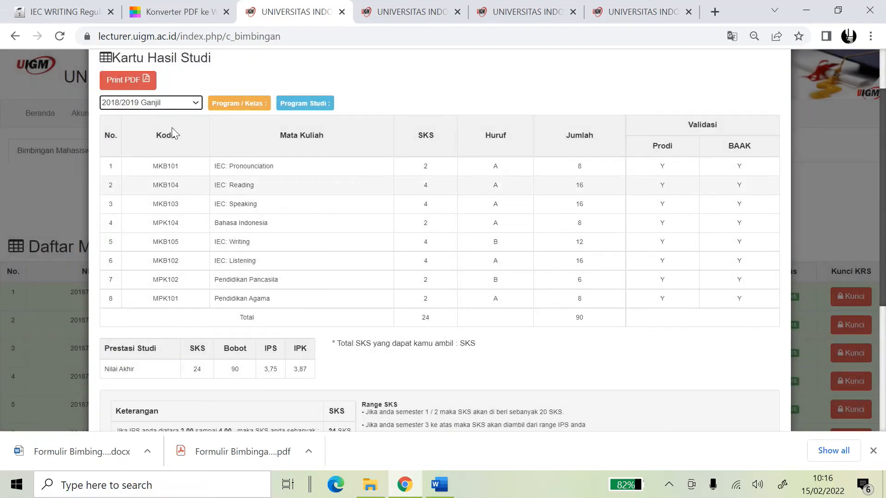
left_click(168, 103)
left_click(169, 133)
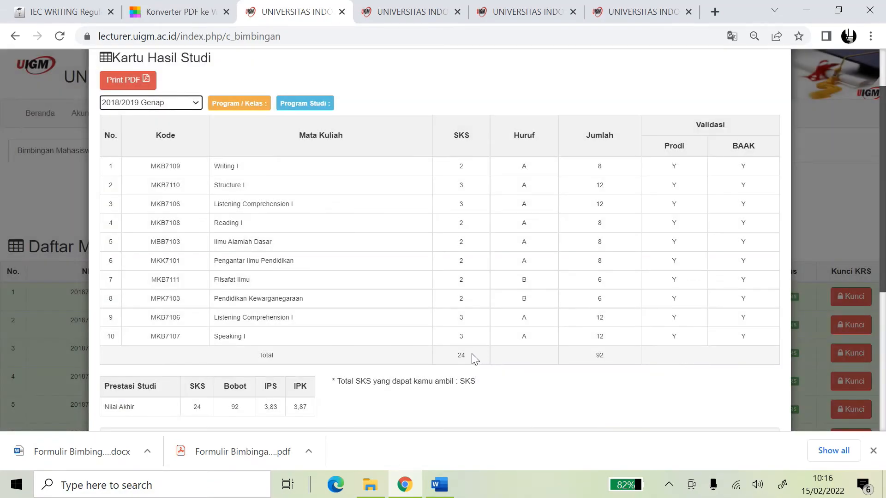
left_click(438, 485)
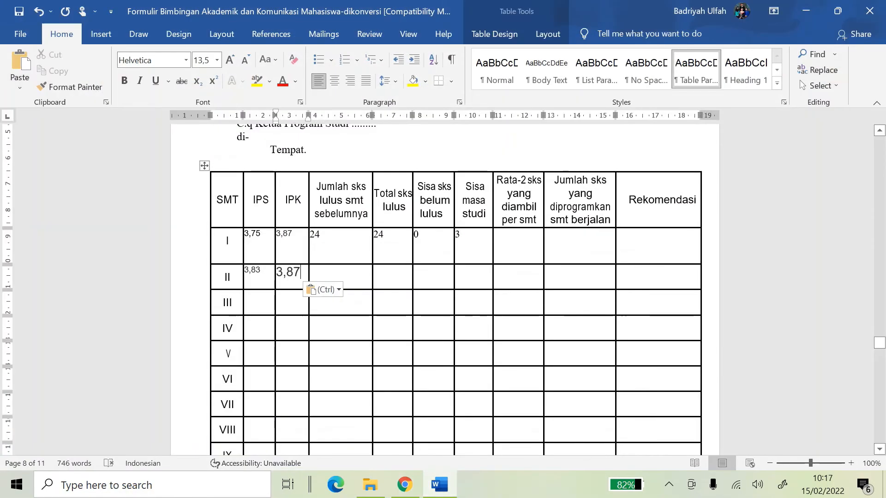
key("Tab")
type("24")
Fill row II's remaining cells with 24 total sks, 0 remaining and 3 study time
left_click(435, 487)
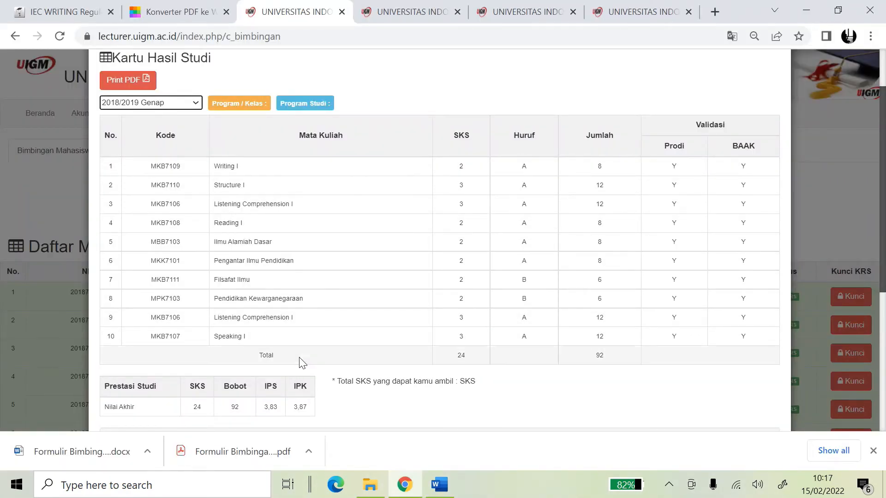
scroll(372, 340, "down", 5)
scroll(482, 245, "up", 5)
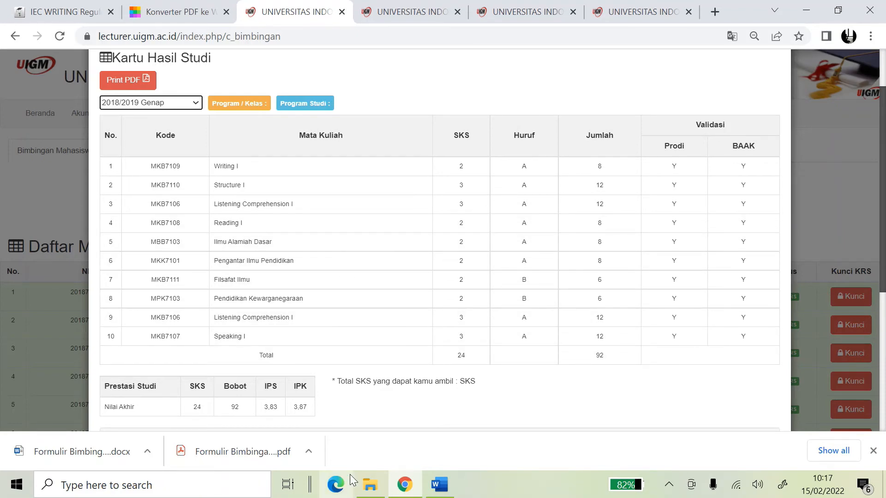
left_click(370, 485)
left_click(438, 488)
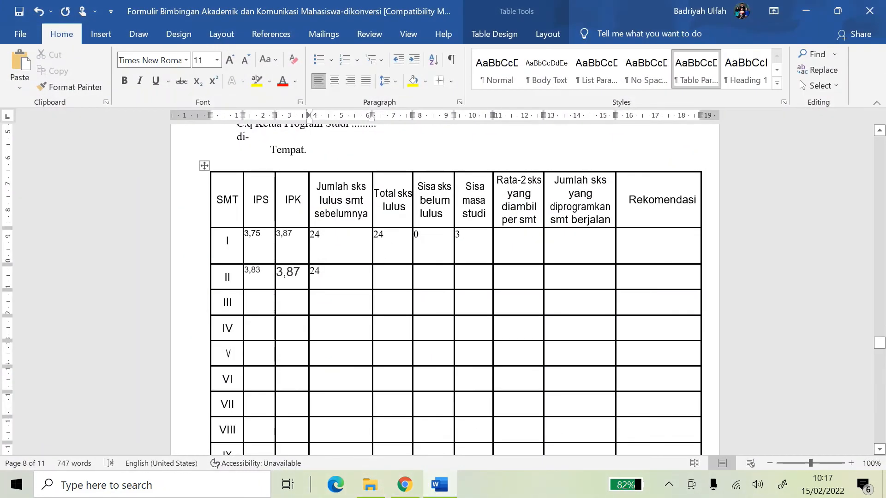
left_click(406, 274)
type("24")
left_click(442, 278)
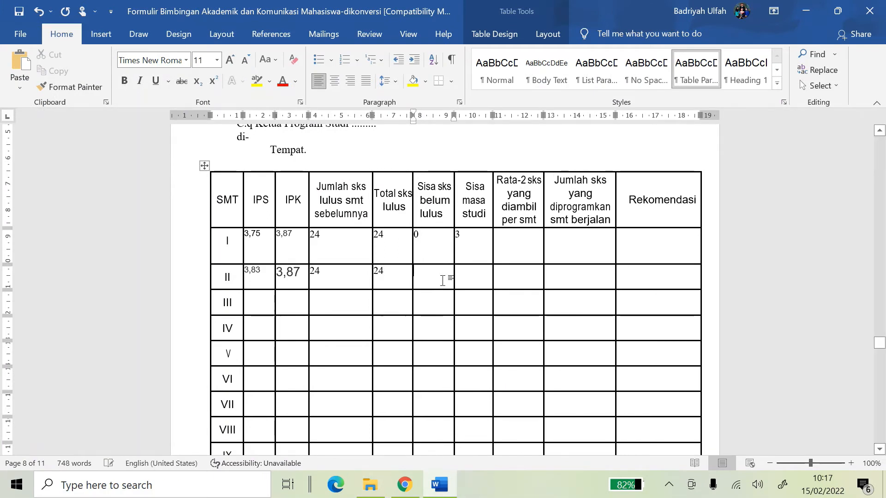
type("0")
left_click(475, 276)
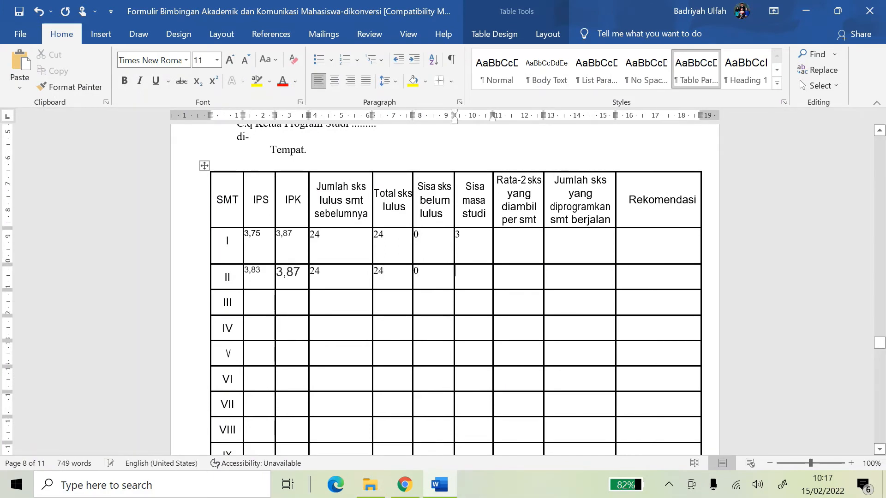
type("3")
key("super+e")
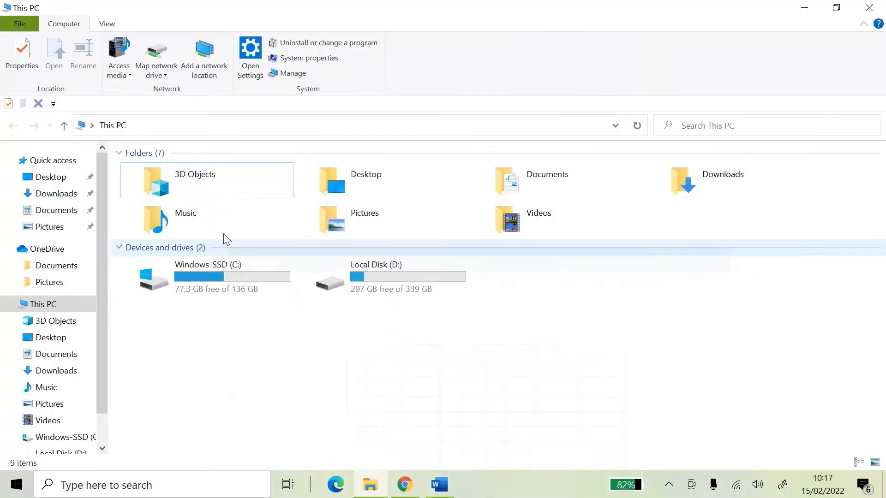
Show the 2019/2020 Ganjil results and paste IPS 4,00 into row III's IPS cell
left_click(405, 484)
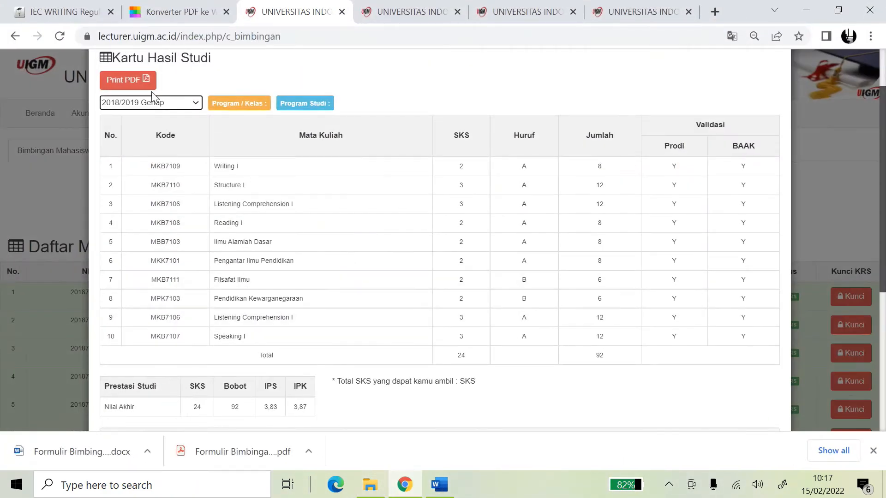
left_click(180, 102)
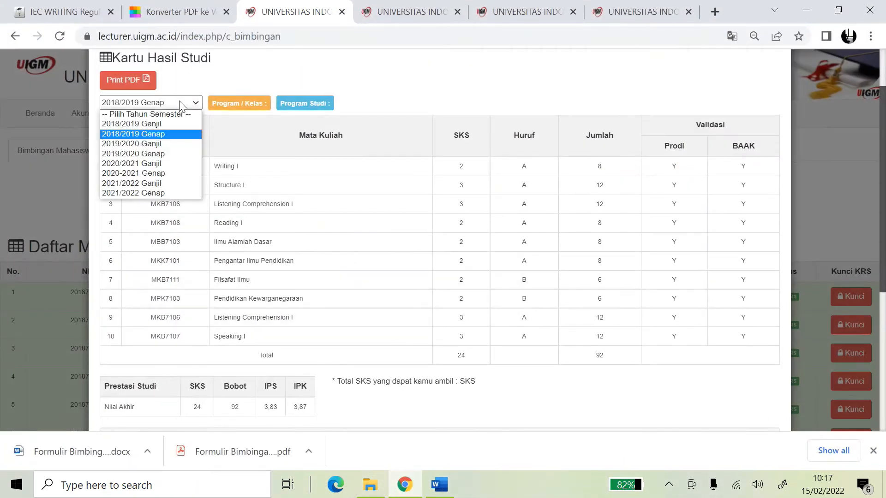
left_click(169, 141)
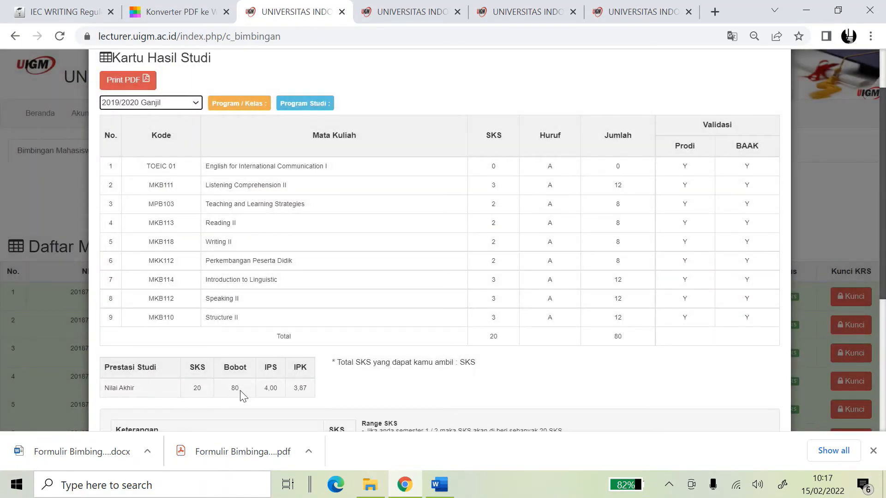
double_click(268, 391)
key("ctrl+c")
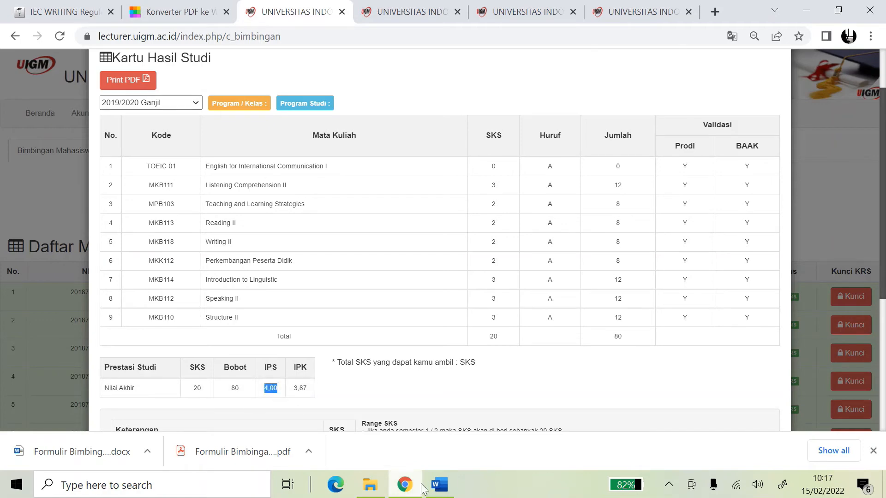
left_click(439, 484)
left_click(263, 307)
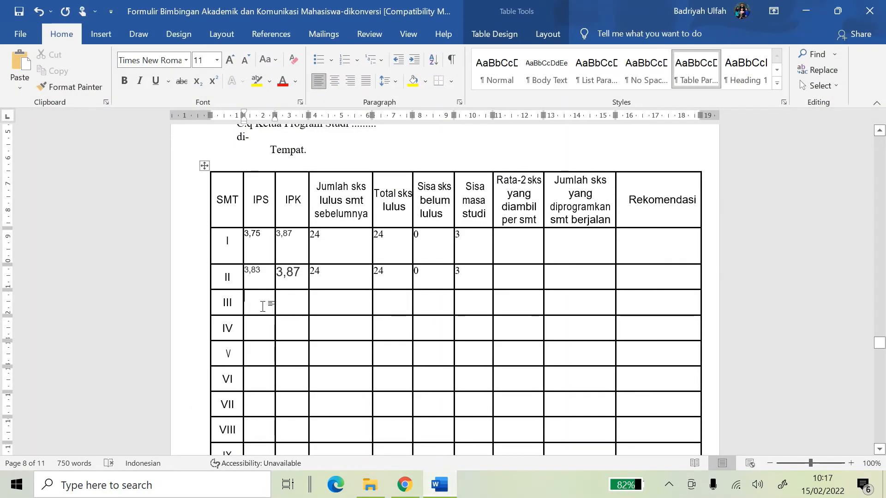
key("ctrl+v")
Paste IPK 3,87 into row III's IPK cell and dismiss the paste formatting options
left_click(439, 485)
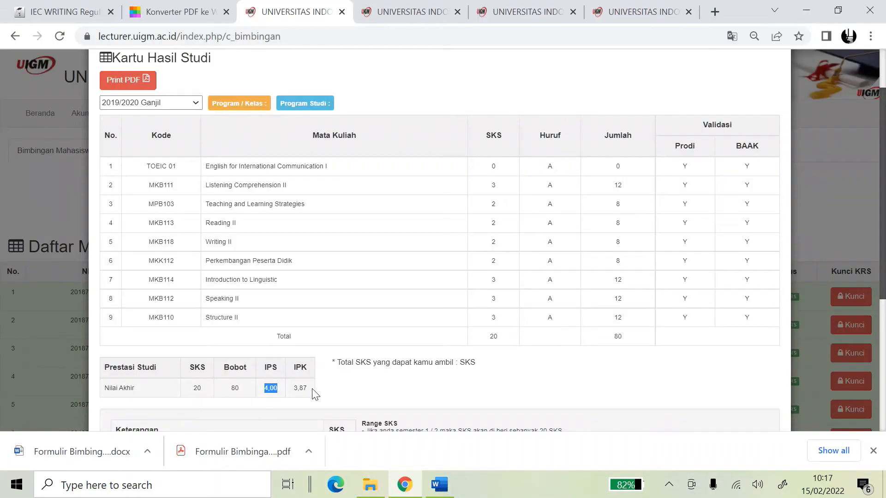
left_click(439, 484)
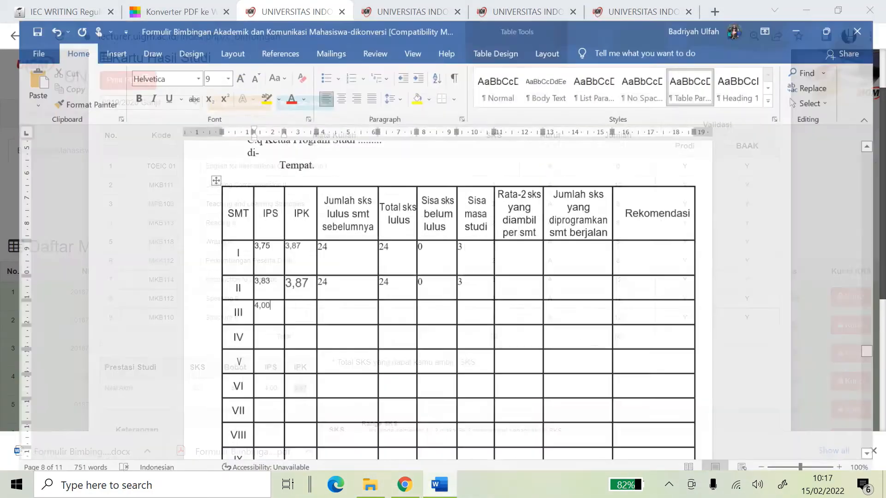
left_click(283, 303)
type("3,87")
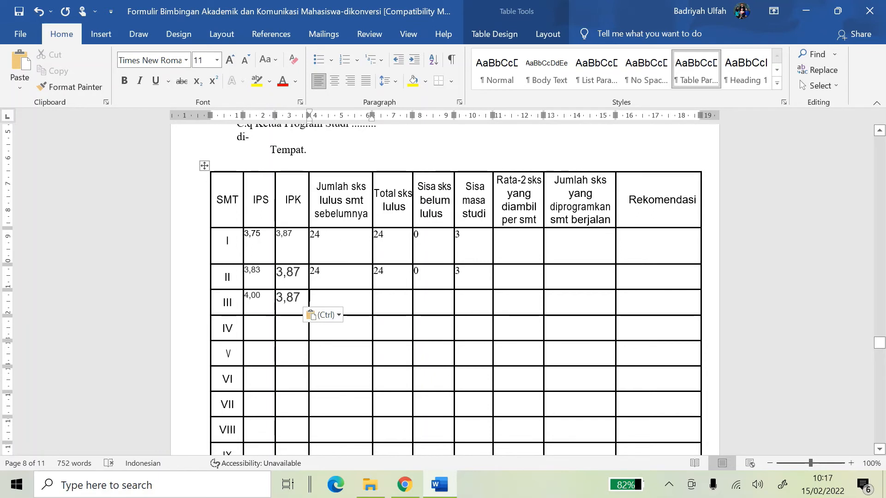
left_click_drag(319, 235, 284, 235)
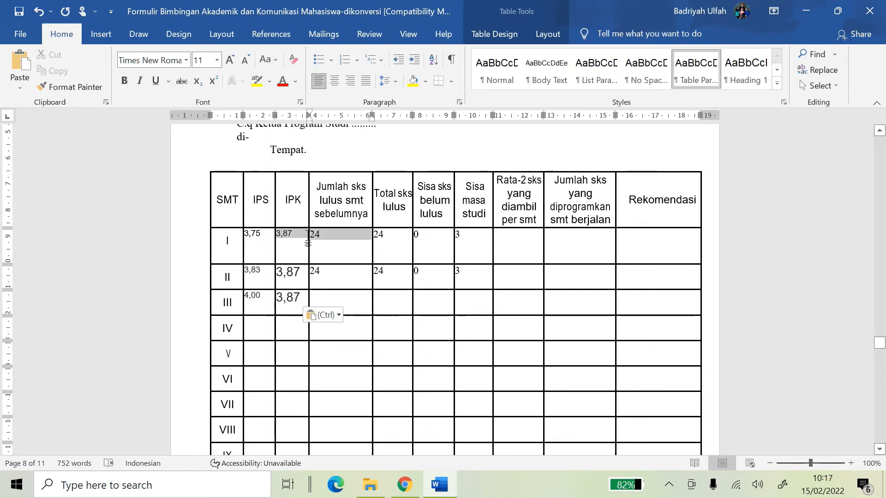
left_click(341, 313)
left_click(328, 234)
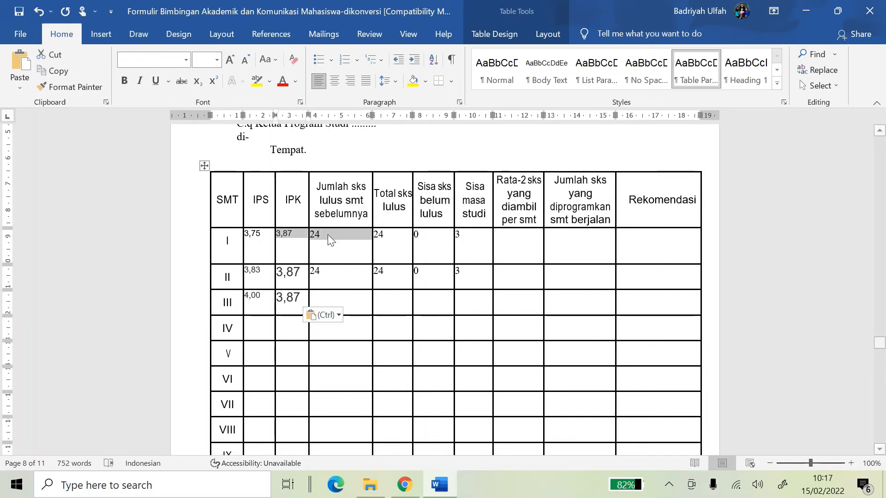
left_click(326, 234)
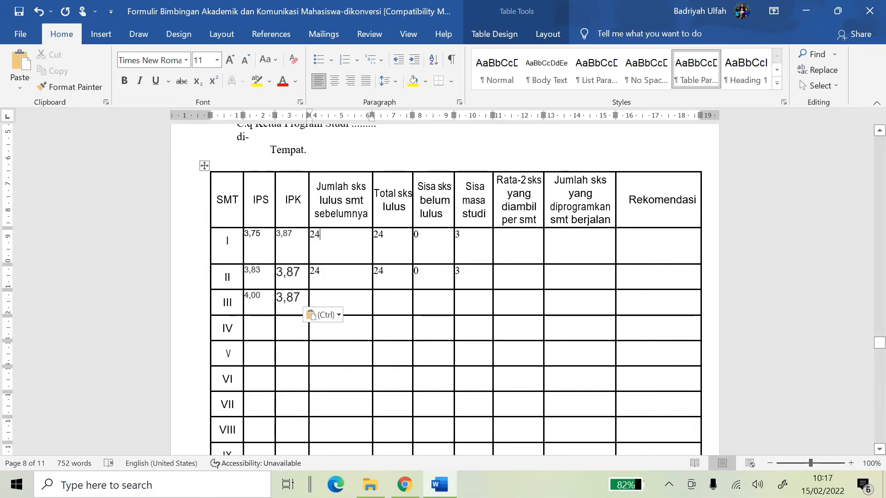
Fill row III's credit cells with 20, 20, 0 and 2 remaining study time
left_click(439, 484)
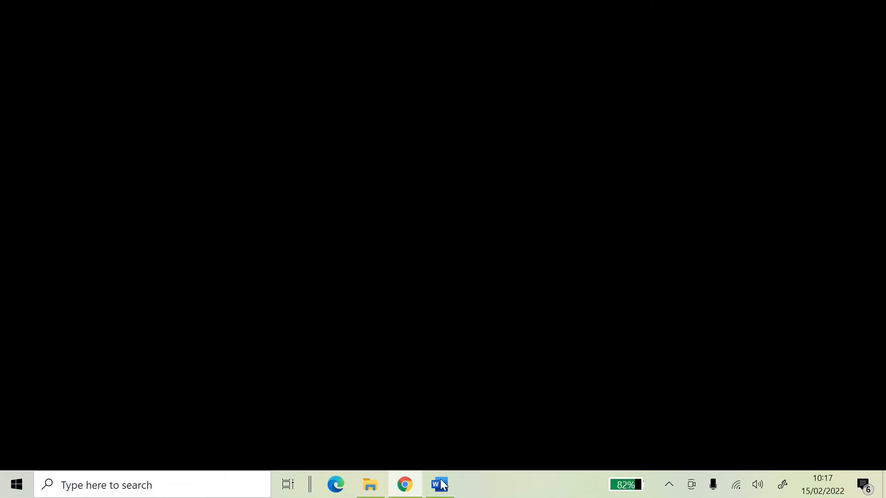
left_click(441, 484)
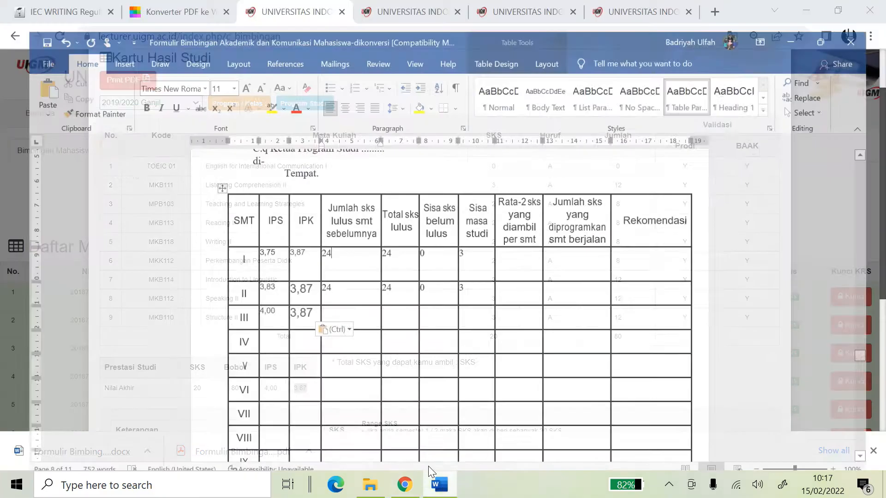
left_click(346, 306)
type("20")
left_click(397, 301)
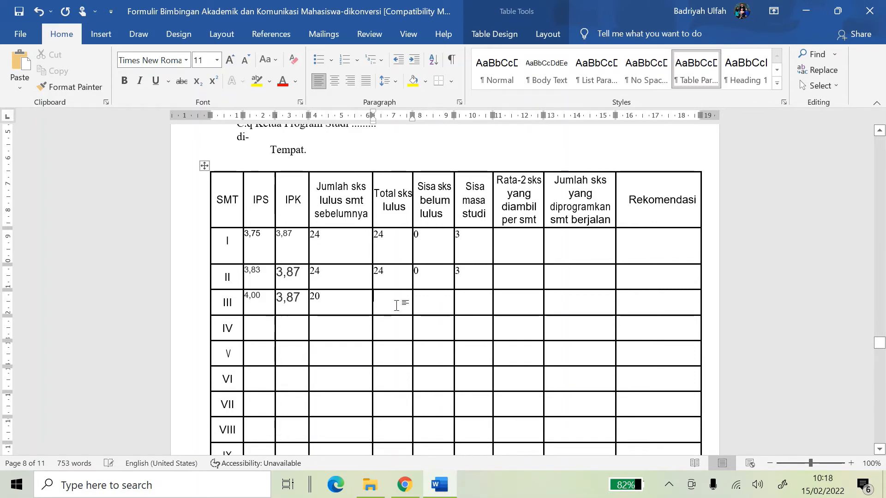
type("20")
left_click(430, 301)
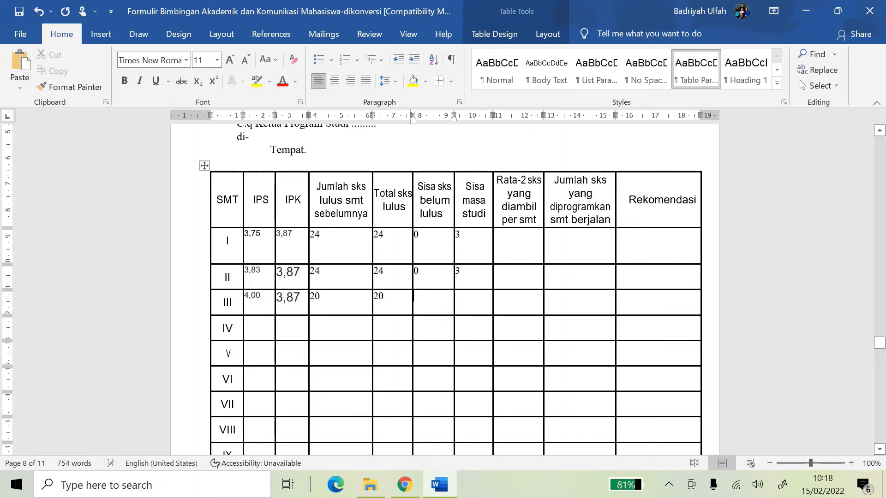
type("0")
key("Tab")
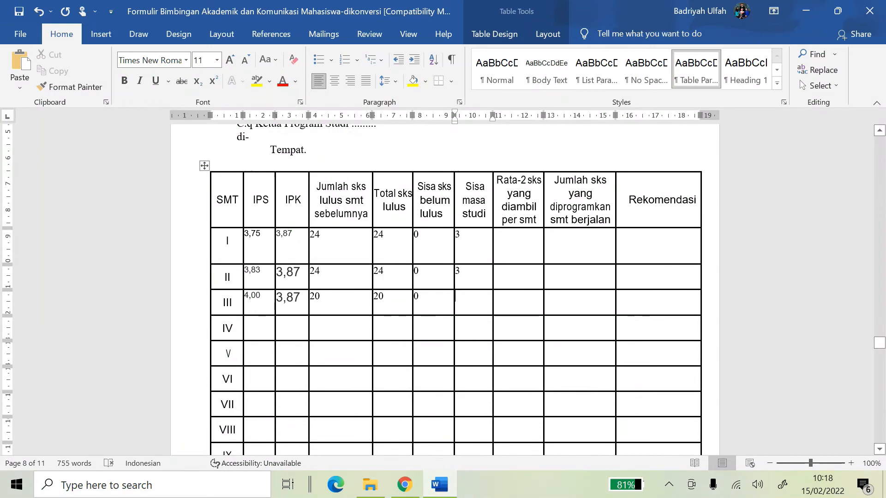
type("2")
key("alt+Tab")
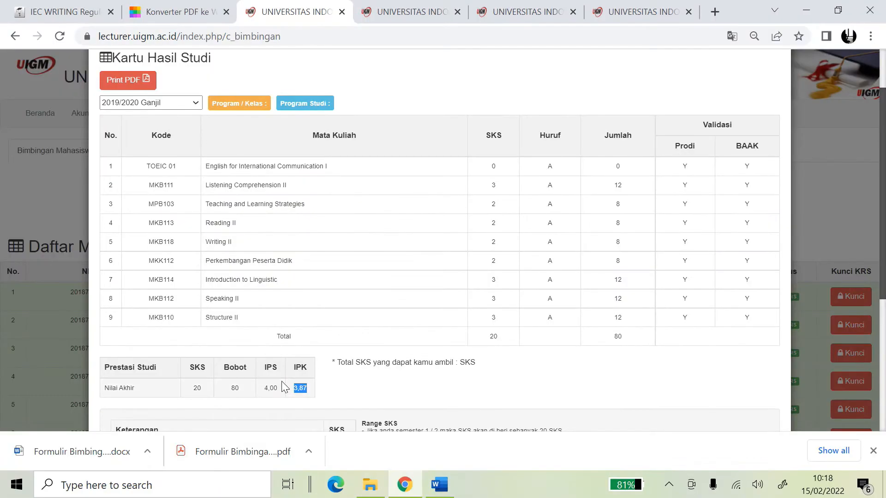
left_click(440, 485)
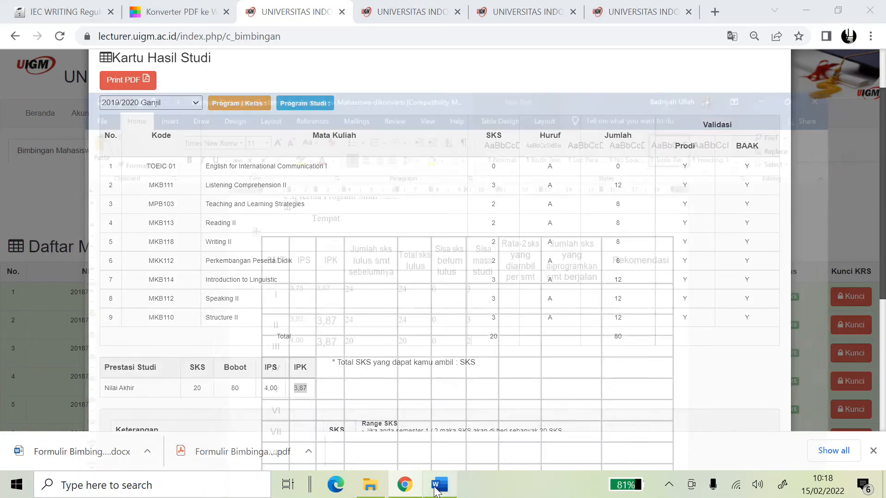
scroll(479, 310, "down", 1)
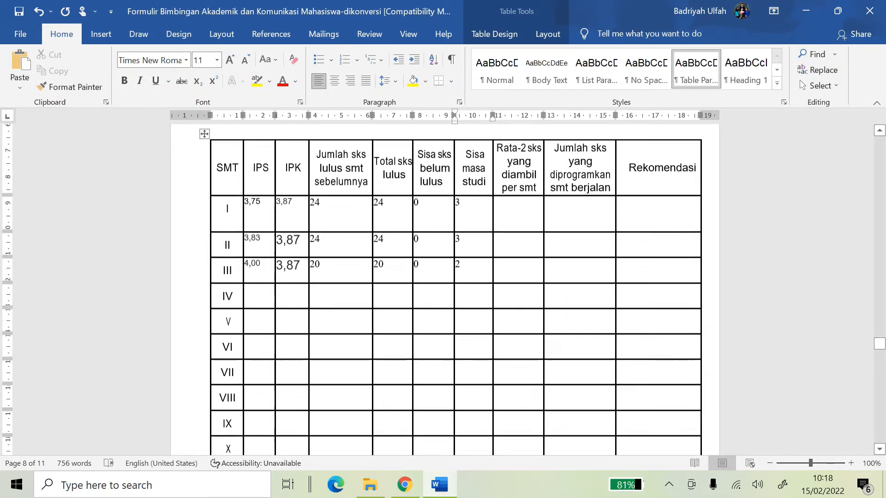
Enter 2, 1, 1, 0, 0 down the Sisa masa studi column for rows IV–VIII
left_click(476, 299)
type("2")
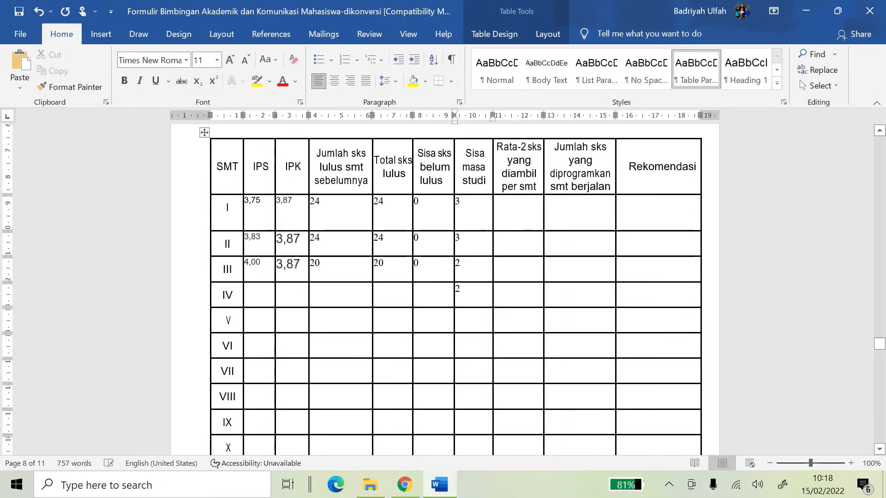
scroll(444, 286, "down", 1)
type("1")
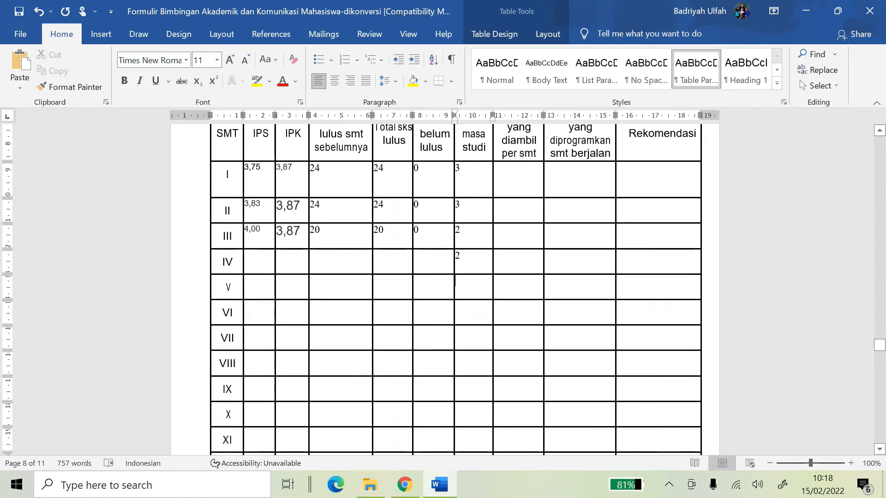
type("1")
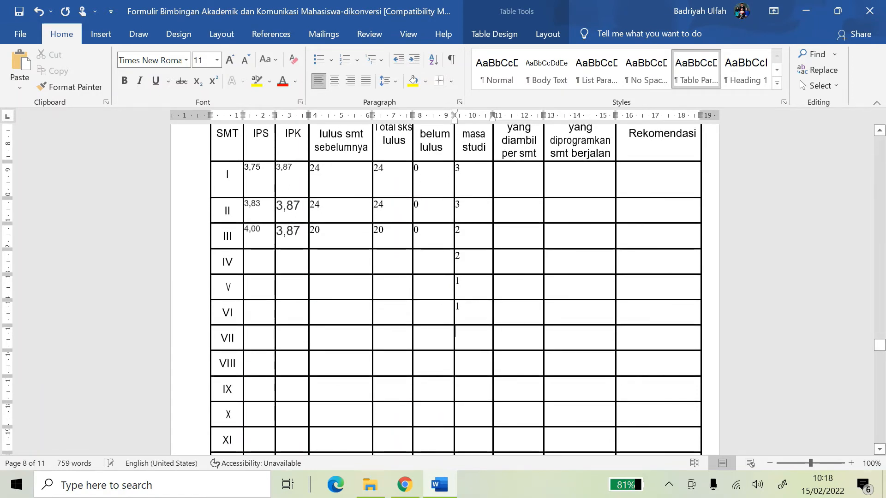
type("0")
key("Down")
type("0")
Center the Sisa masa studi values for rows I–VIII
left_click_drag(481, 194, 481, 360)
left_click(334, 81)
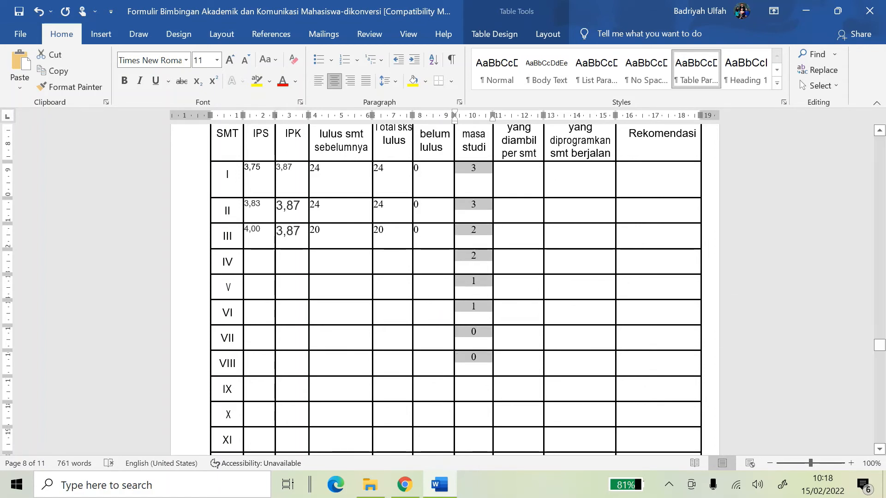
left_click(478, 208)
key("Right")
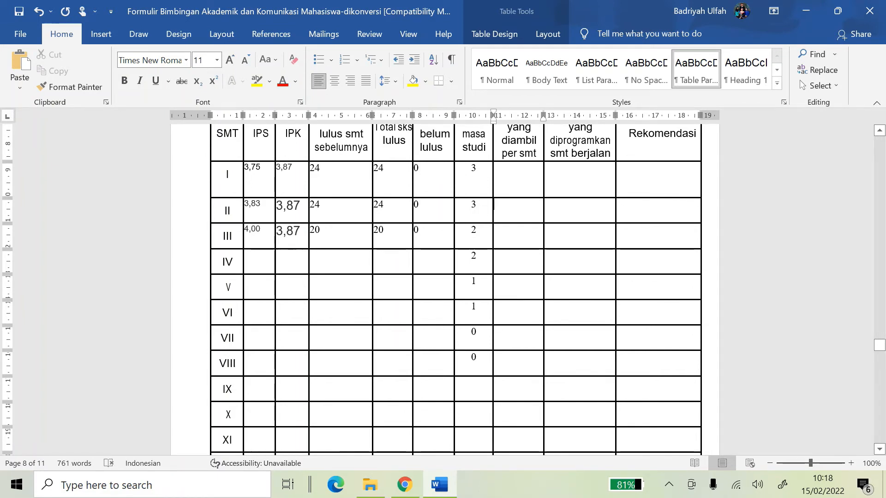
left_click(331, 171)
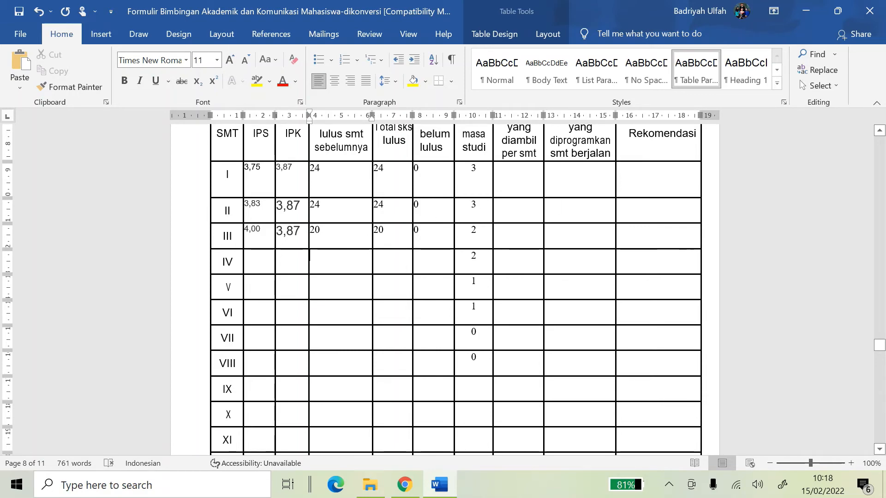
Copy the 2019/2020 Genap IPS 4,00 and IPK 3,87 into row IV's cells
key("alt+Tab")
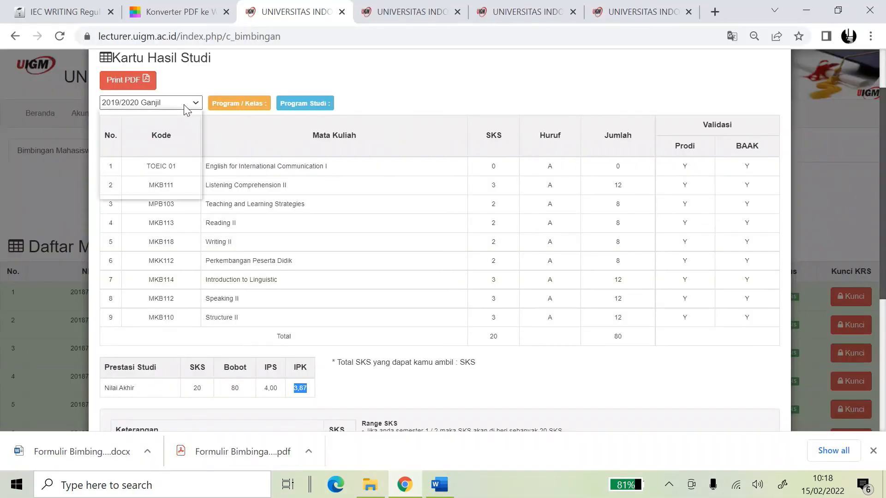
left_click(167, 153)
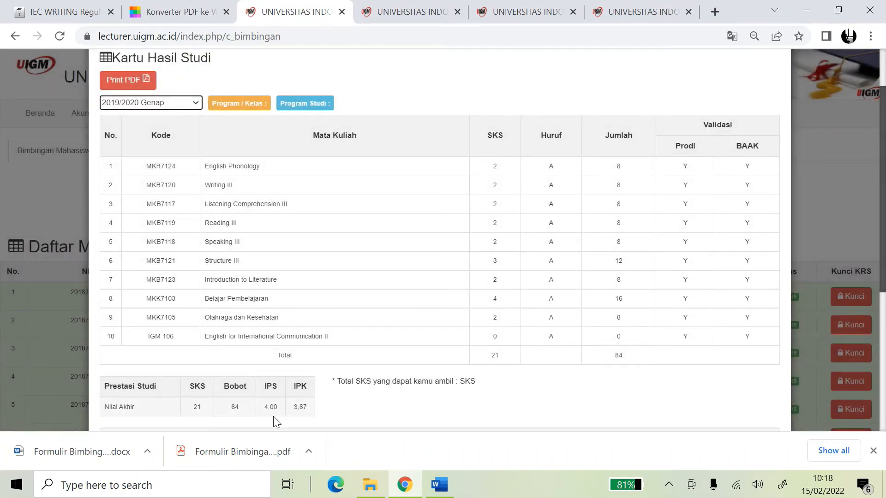
left_click_drag(263, 407, 310, 411)
key("ctrl+c")
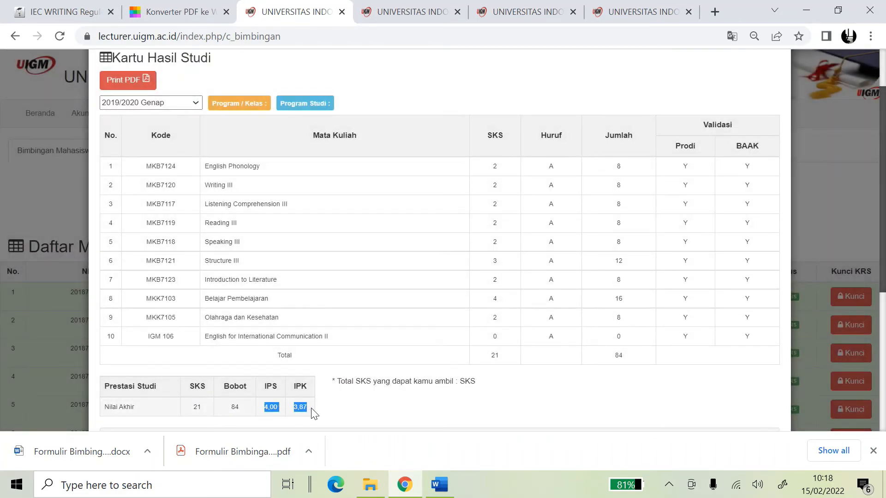
left_click(452, 486)
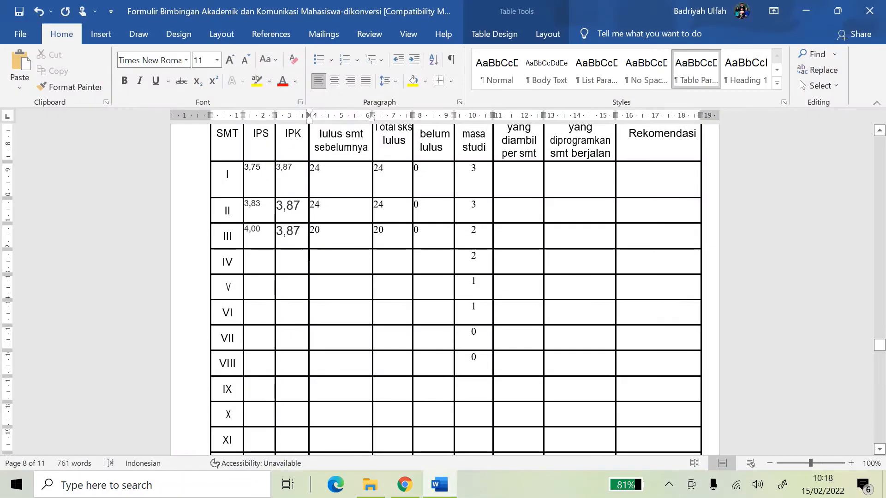
left_click_drag(244, 256, 296, 263)
key("ctrl+v")
Enter 21, 21 and 0 in row IV's credit cells
left_click(324, 259)
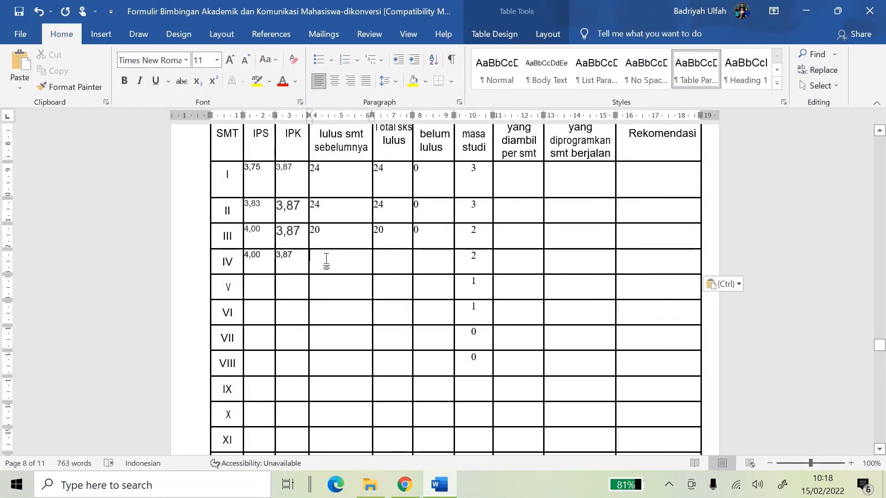
type("21")
key("Tab")
type("21")
key("Tab")
type("0")
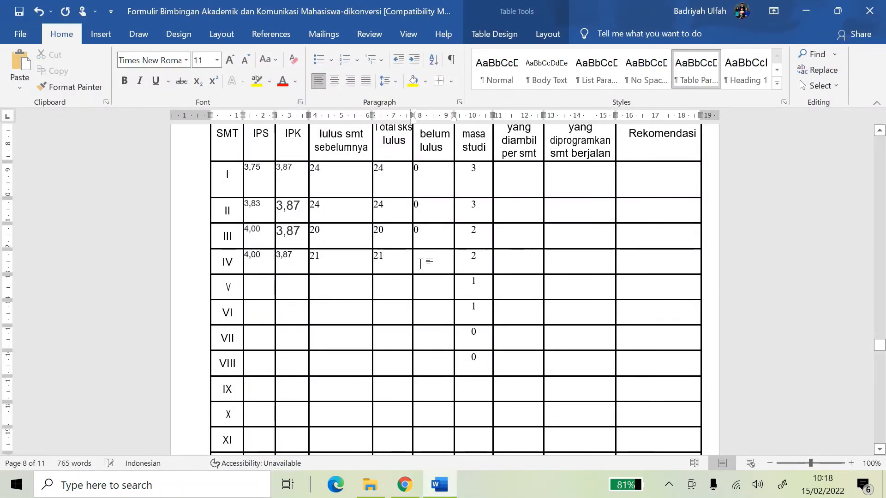
key("alt+Tab")
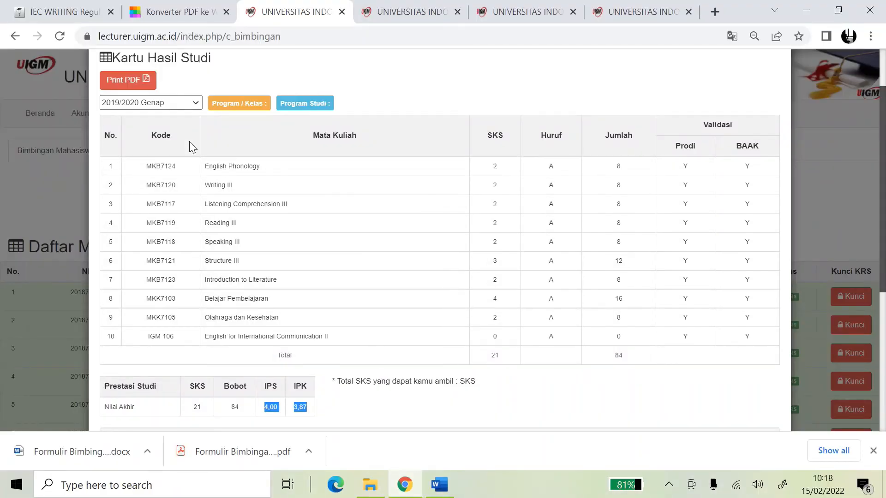
Show the 2020/2021 Ganjil semester results and compare them with the Word form
left_click(178, 105)
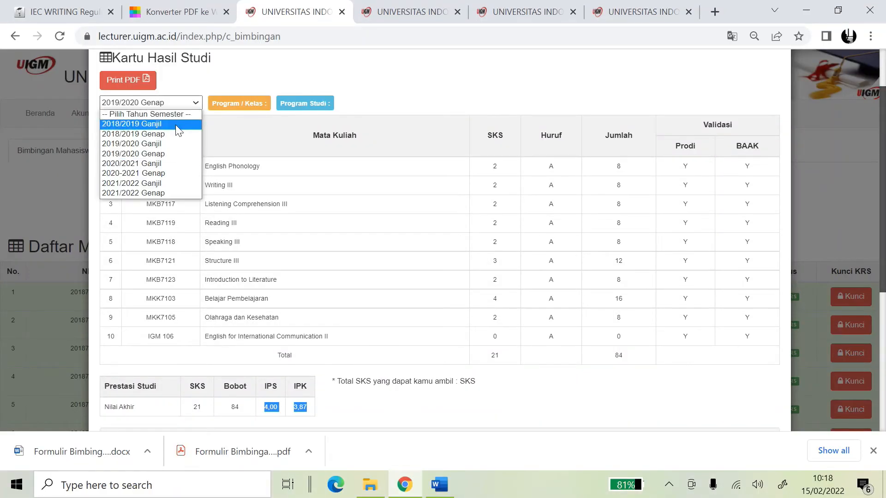
left_click(162, 166)
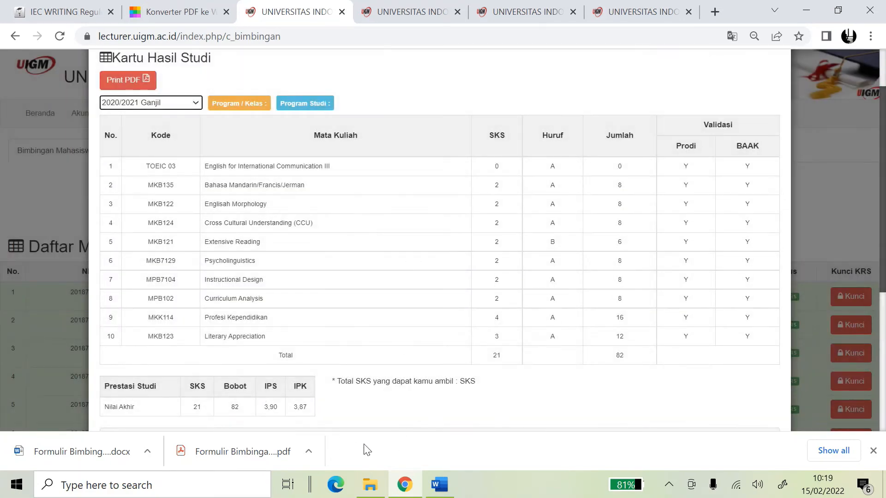
left_click(438, 485)
scroll(544, 277, "up", 3)
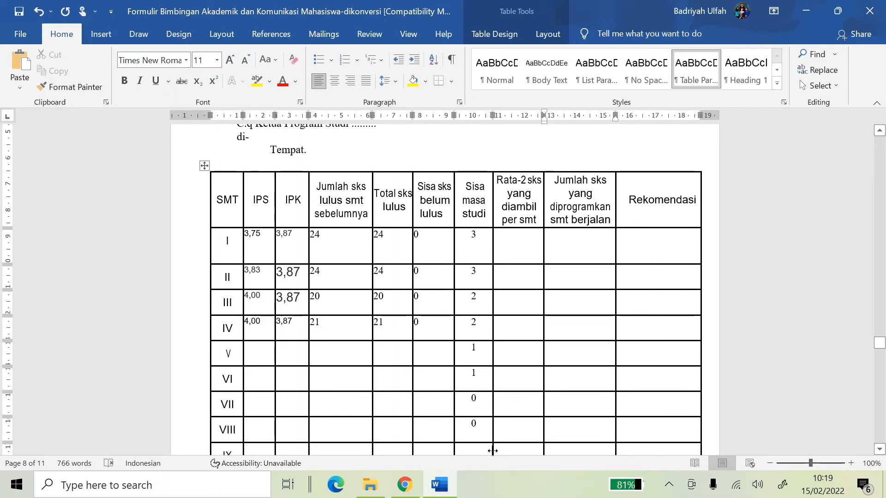
Close and reopen the first student's study results card, then return to Word
left_click(405, 484)
scroll(192, 153, "up", 2)
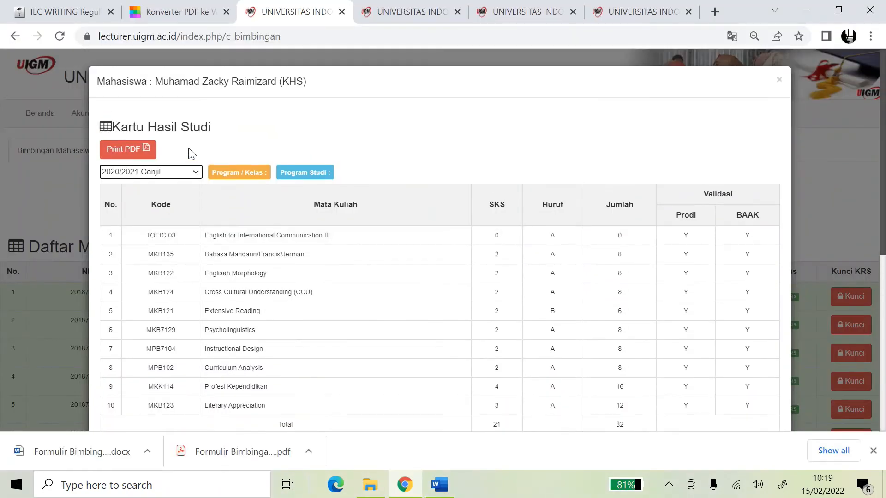
left_click(779, 79)
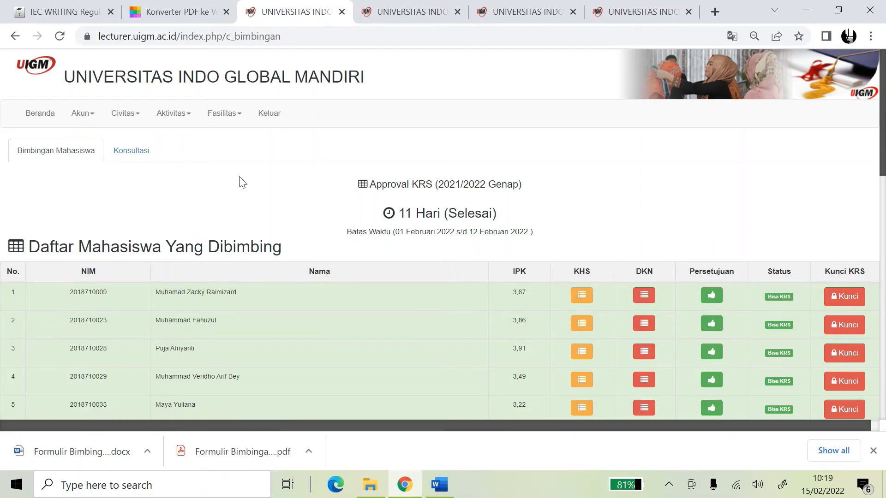
left_click(584, 297)
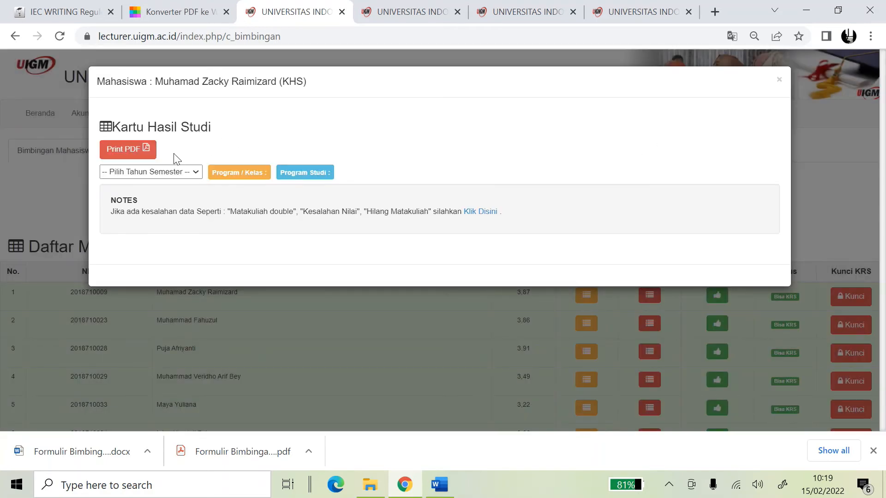
left_click(779, 80)
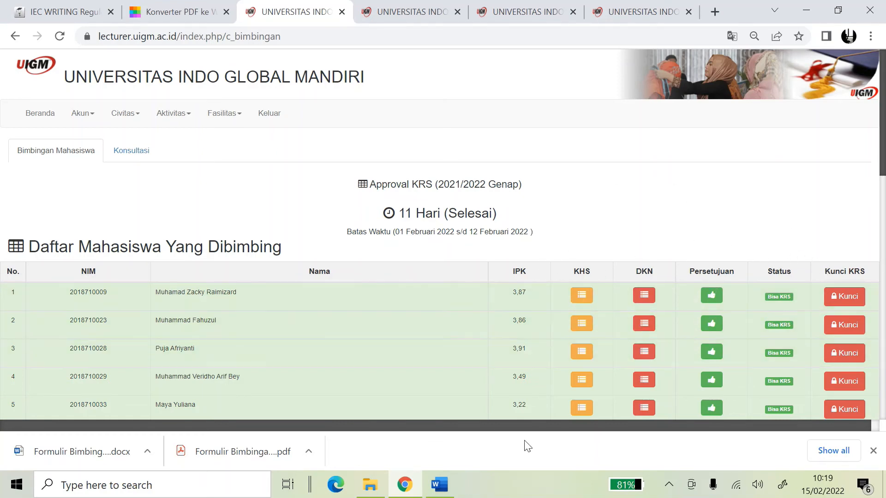
left_click(439, 487)
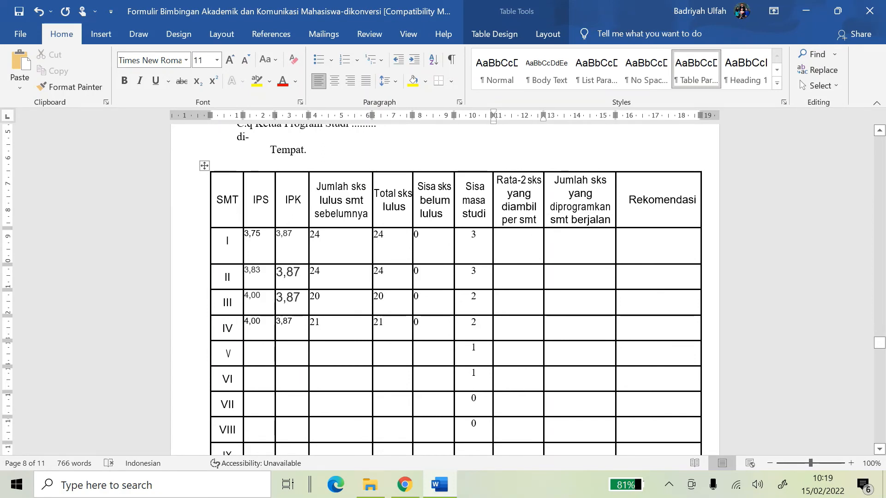
Remove the 24 mistakenly entered in row I's Rata-2 sks cell
type("24")
left_click(570, 258)
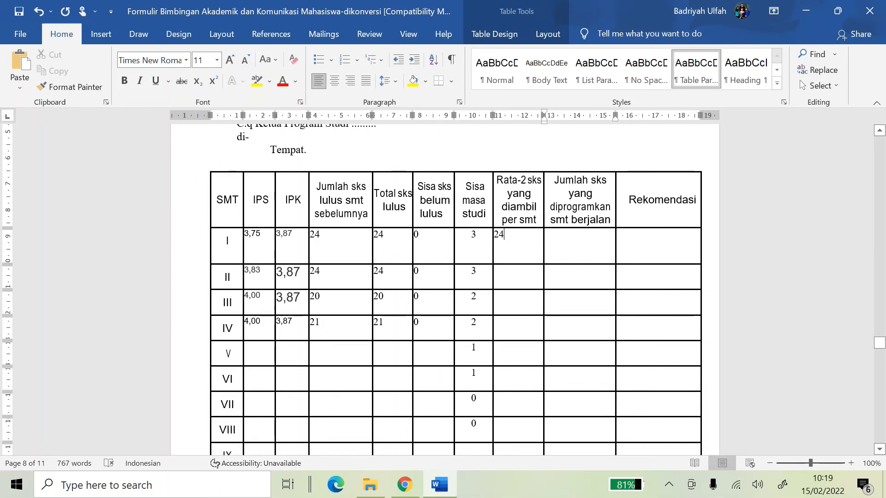
double_click(499, 235)
key("BackSpace")
Enter 24, 24, 20 and 21 down the Jumlah sks diprogramkan column
left_click(574, 248)
type("2")
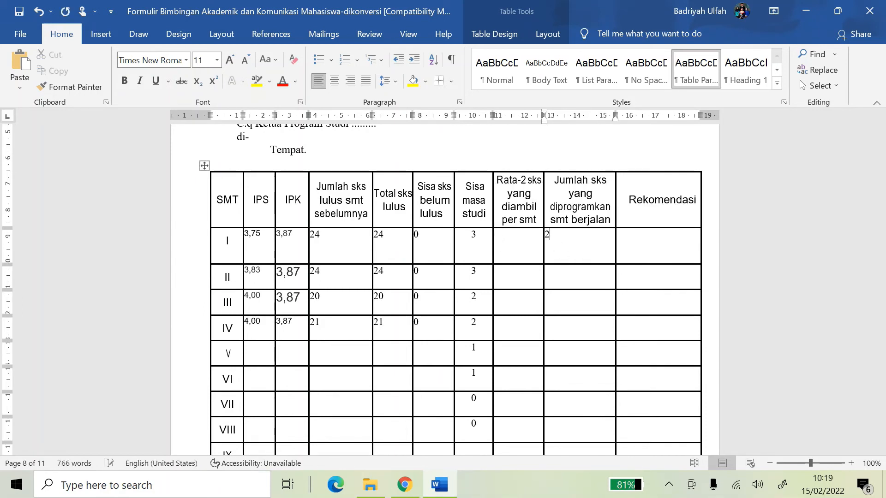
type("4")
key("Down")
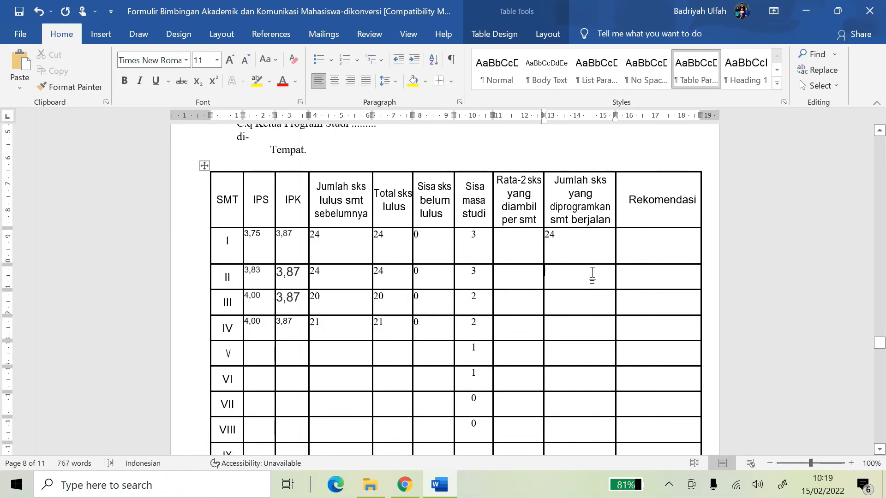
type("24")
key("Down")
type("2")
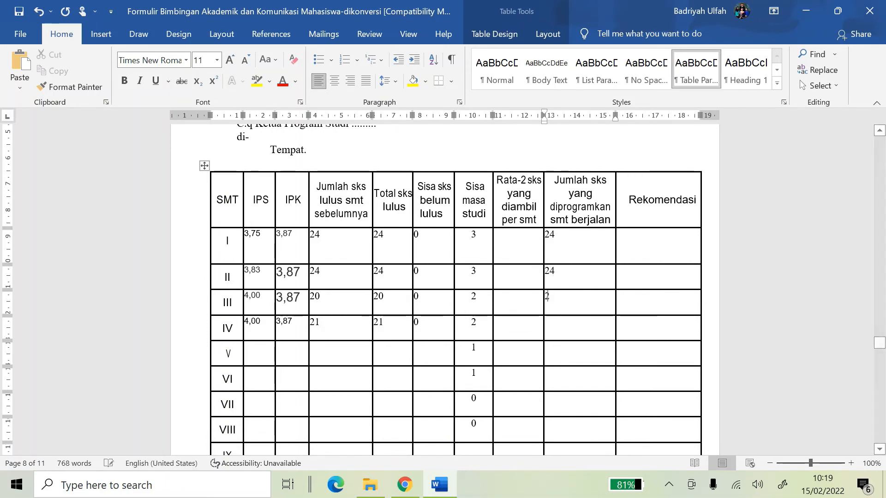
type("0")
key("Down")
type("2")
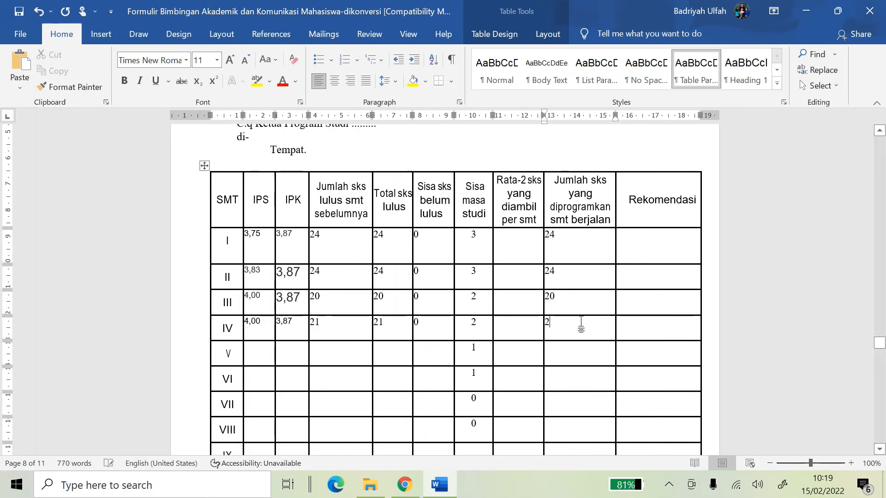
type("1")
key("Up")
Correct row II's Jumlah sks lulus value from 4 to 24
left_click_drag(570, 247, 584, 352)
left_click(563, 251)
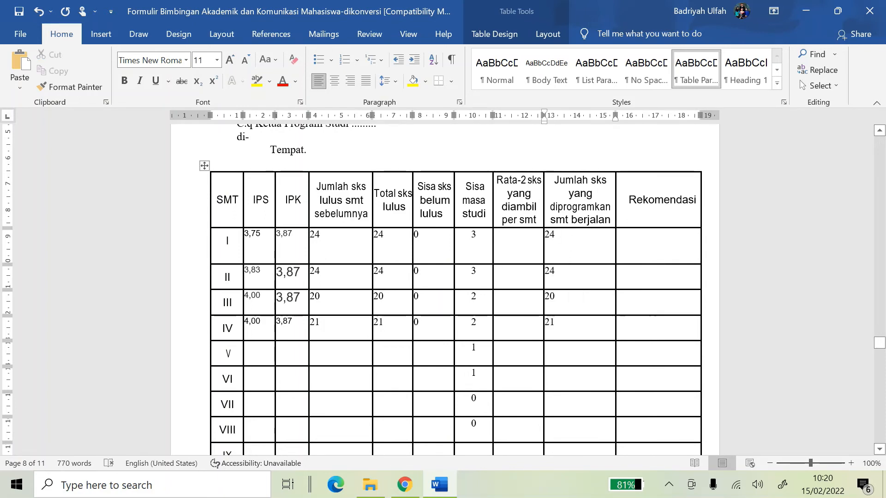
left_click_drag(314, 271, 320, 272)
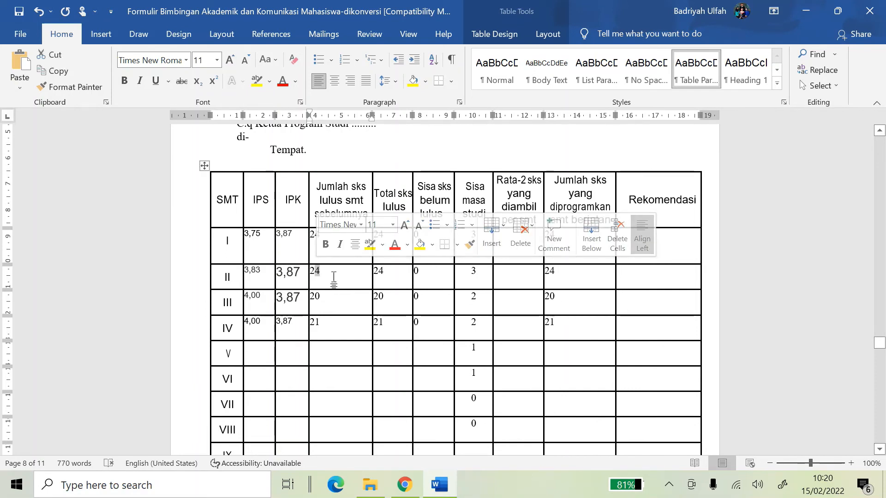
type("2")
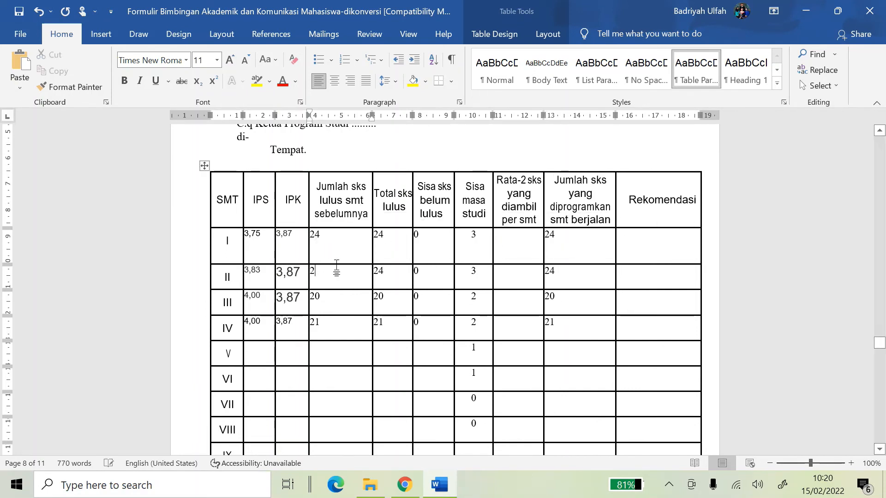
type("4")
left_click(576, 242)
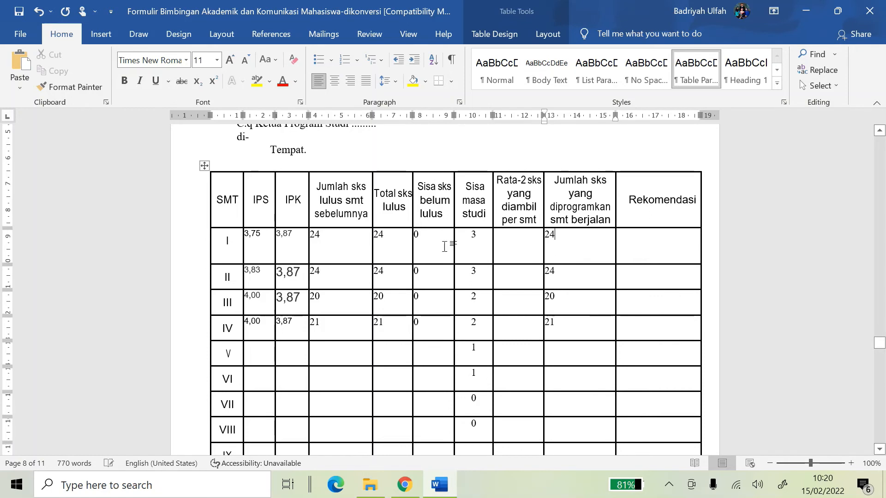
Centre the contents of the data cells in semester rows I to V
left_click(349, 242)
left_click_drag(519, 242, 526, 326)
left_click(576, 242)
left_click(646, 251)
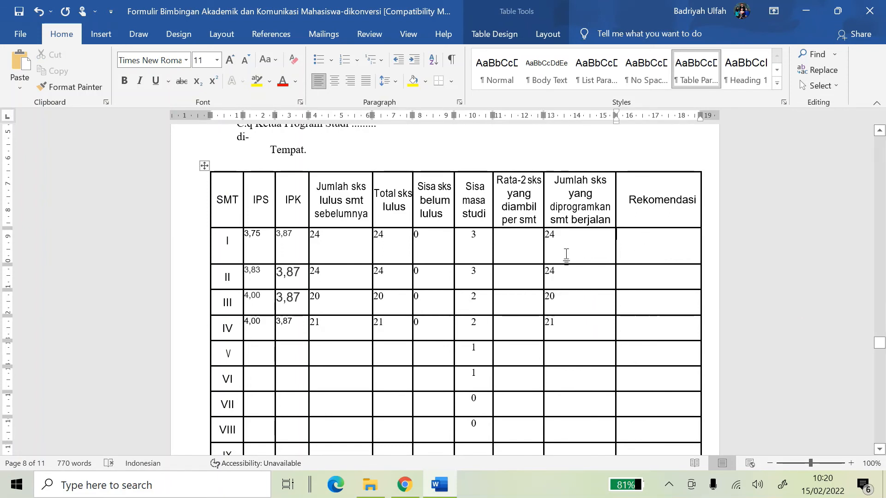
left_click_drag(252, 237, 655, 348)
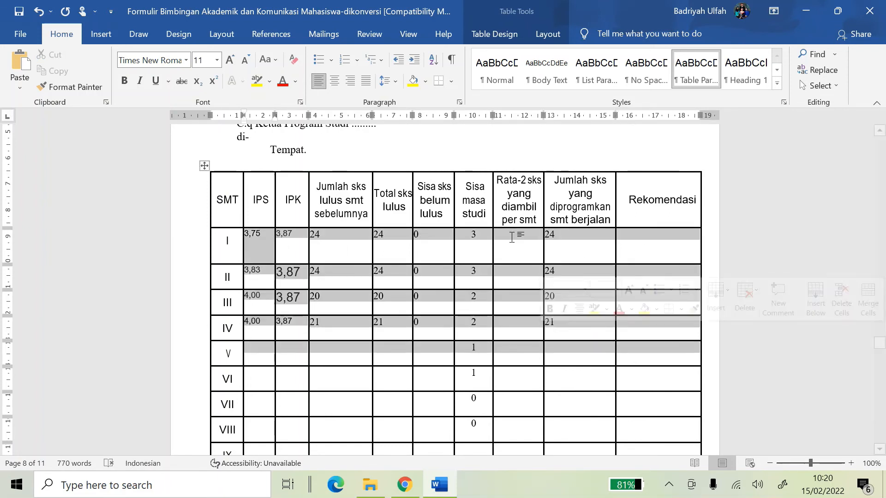
left_click(334, 79)
left_click(475, 192)
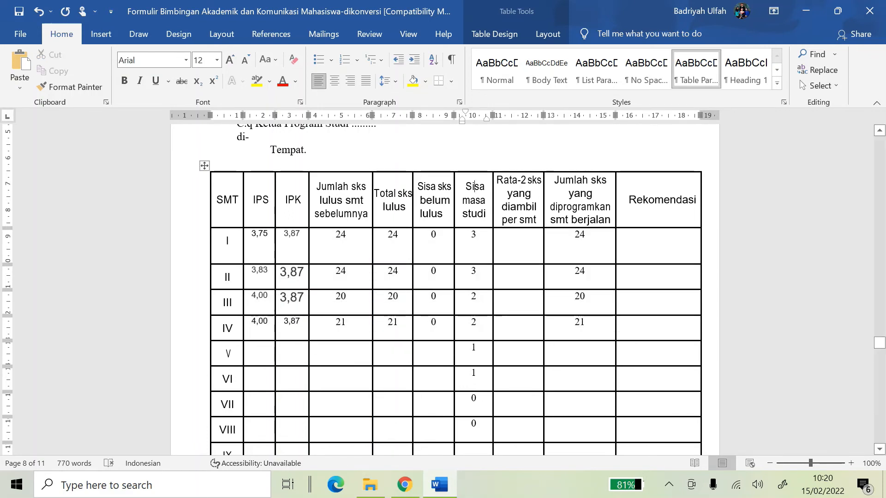
Apply one font size to all data cells of semester rows I to VI
left_click_drag(253, 236, 683, 426)
left_click(216, 60)
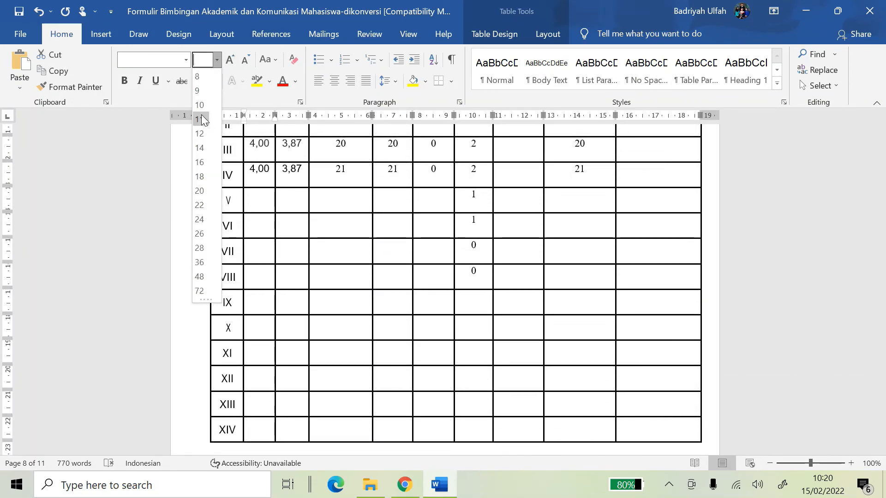
left_click(199, 108)
scroll(475, 221, "up", 5)
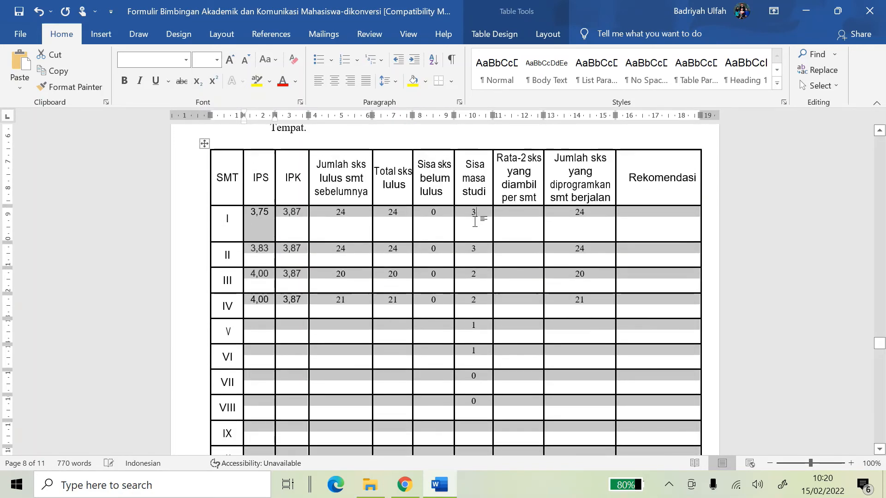
left_click(474, 221)
Check the formatting of the semester rows, including rows I–II, IV, VIII and IX–XIV
scroll(456, 289, "down", 6)
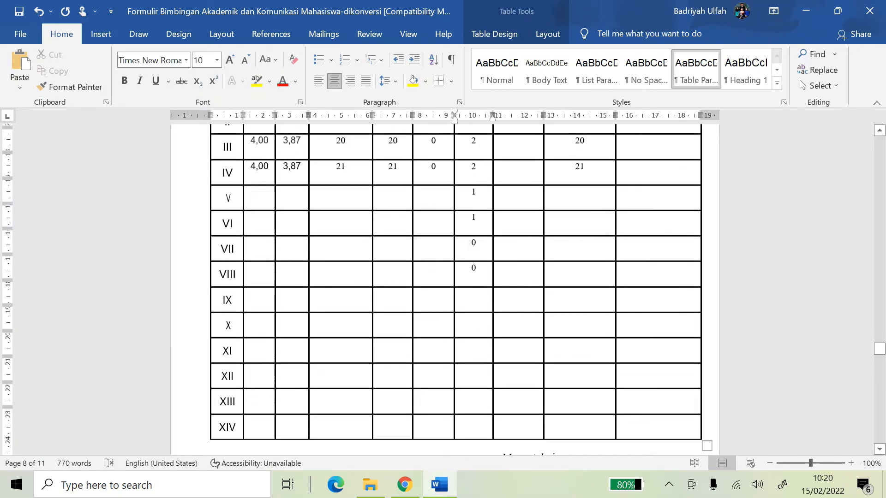
scroll(455, 288, "up", 4)
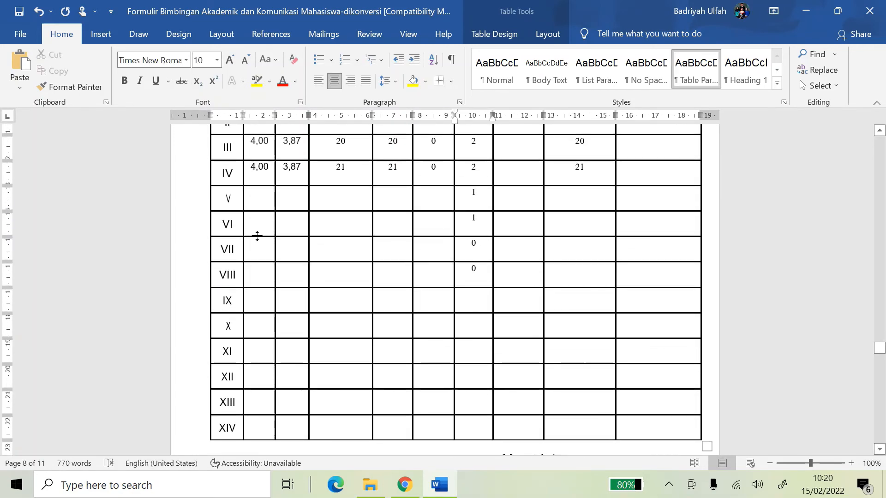
left_click(237, 246)
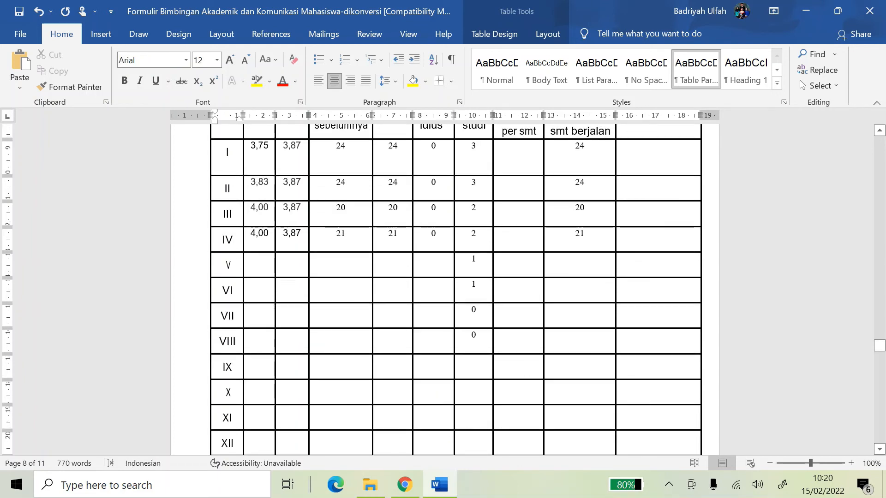
scroll(246, 248, "up", 1)
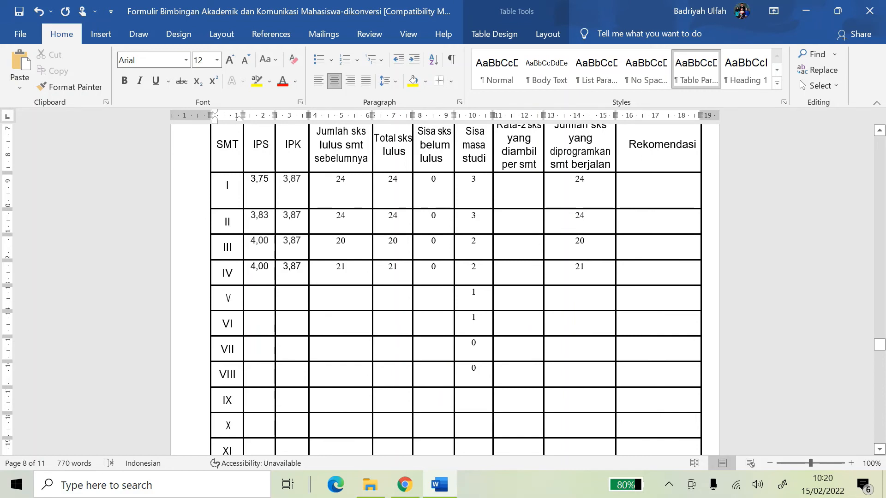
left_click_drag(239, 379, 704, 374)
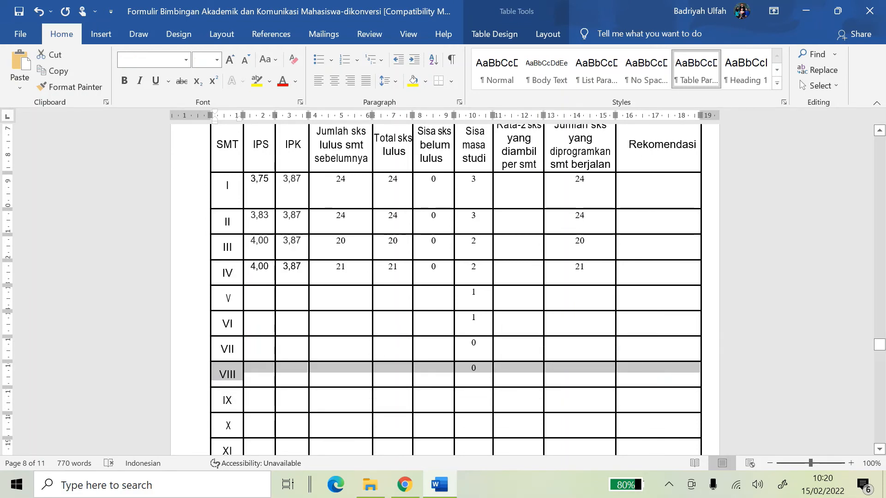
left_click(223, 400)
scroll(269, 375, "down", 3)
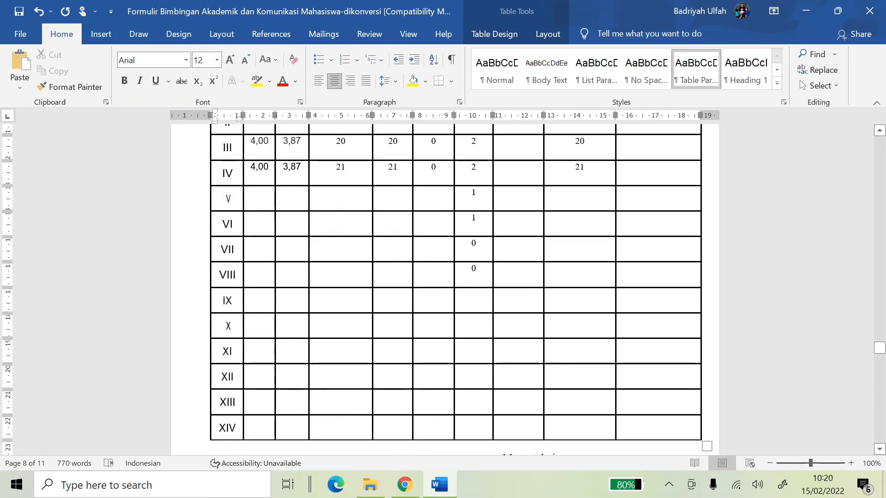
left_click_drag(224, 301, 505, 431)
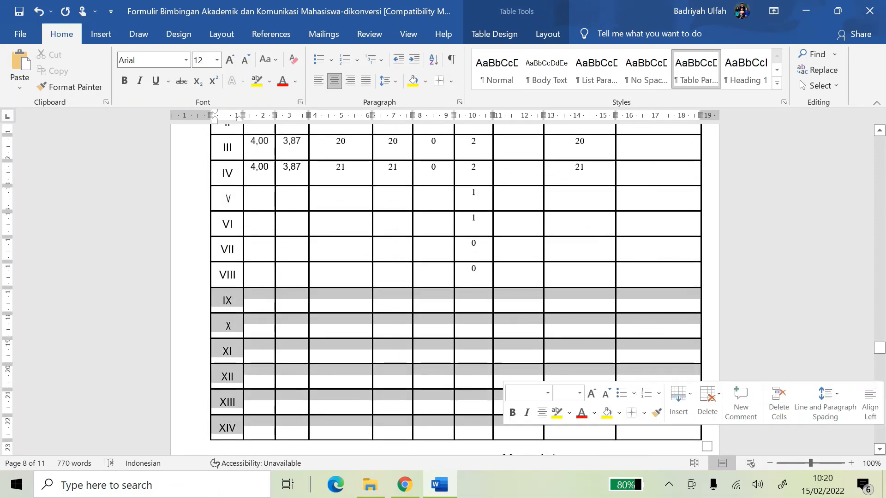
scroll(372, 264, "up", 3)
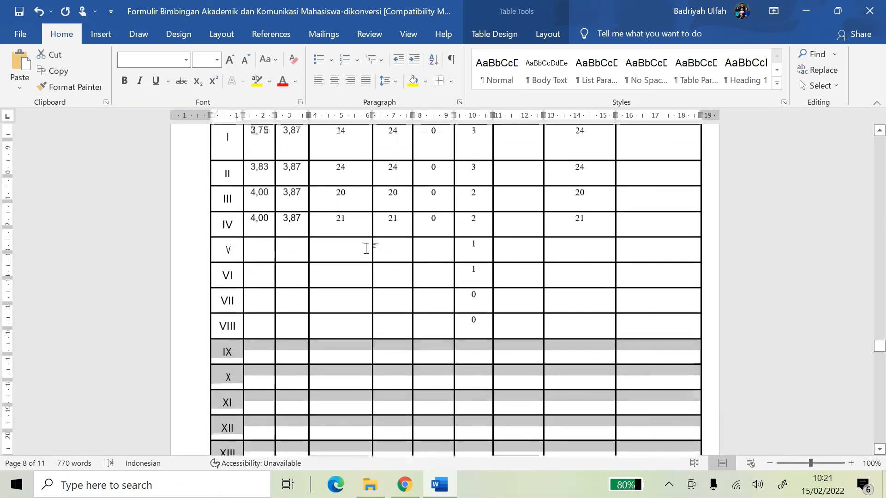
left_click_drag(224, 152, 649, 156)
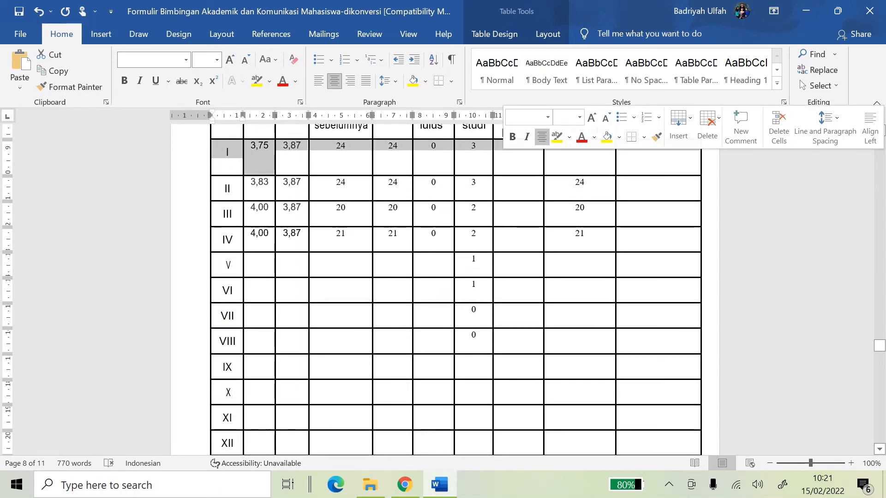
scroll(461, 277, "down", 10)
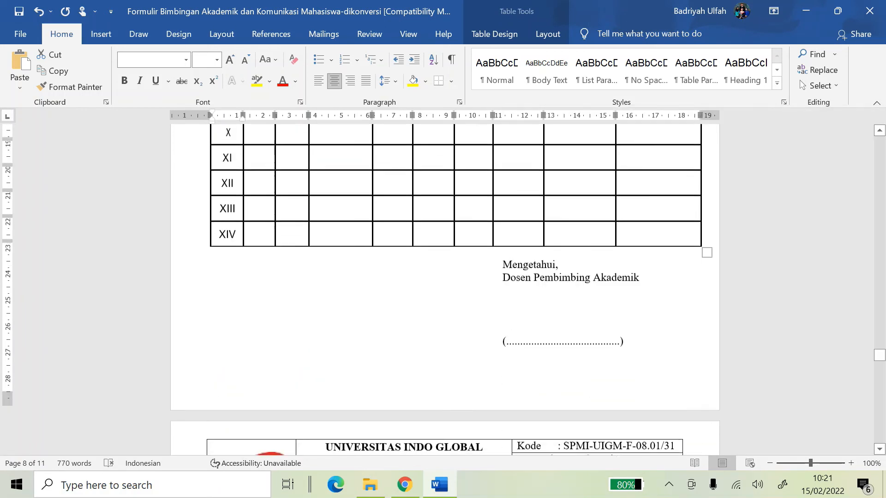
left_click(554, 312)
Replace the dotted leader after Tahun Akademik with '2021/2022 genap'
scroll(544, 312, "down", 2)
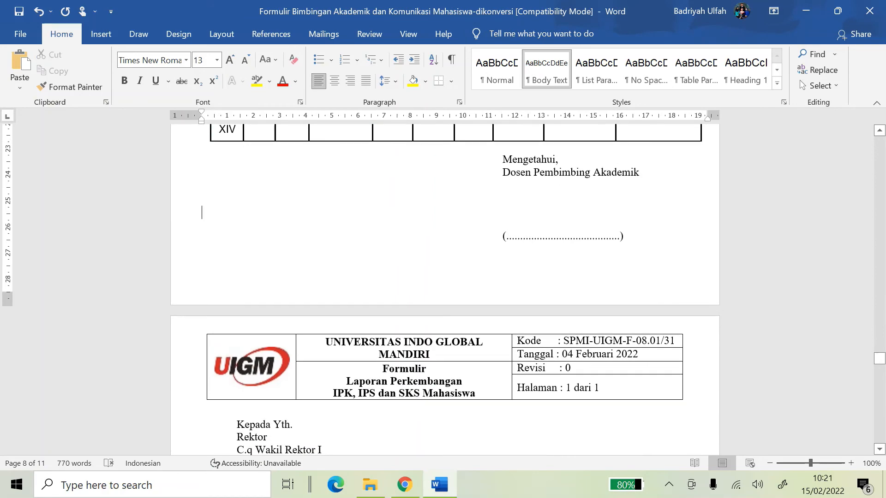
scroll(571, 211, "down", 6)
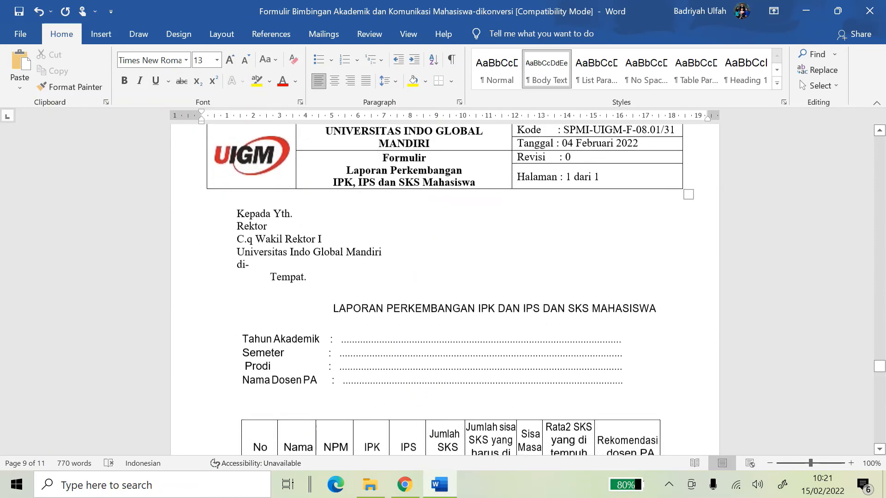
left_click(544, 278)
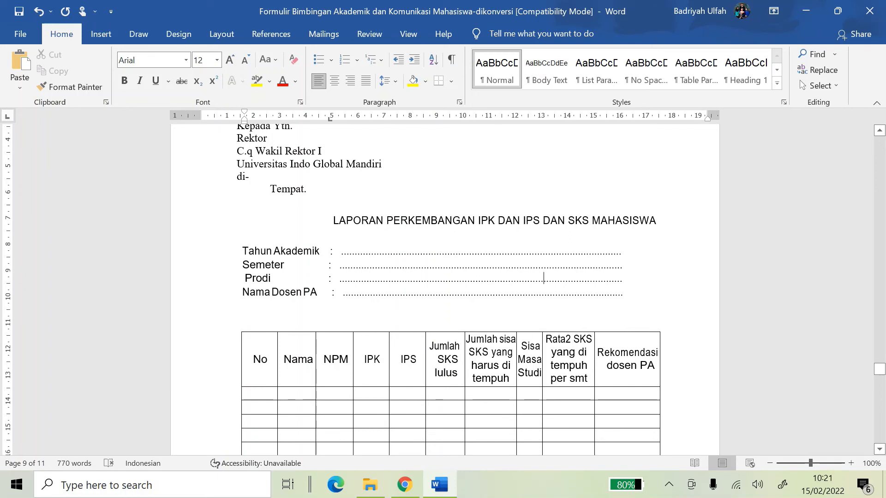
left_click_drag(620, 251, 341, 253)
type("2021")
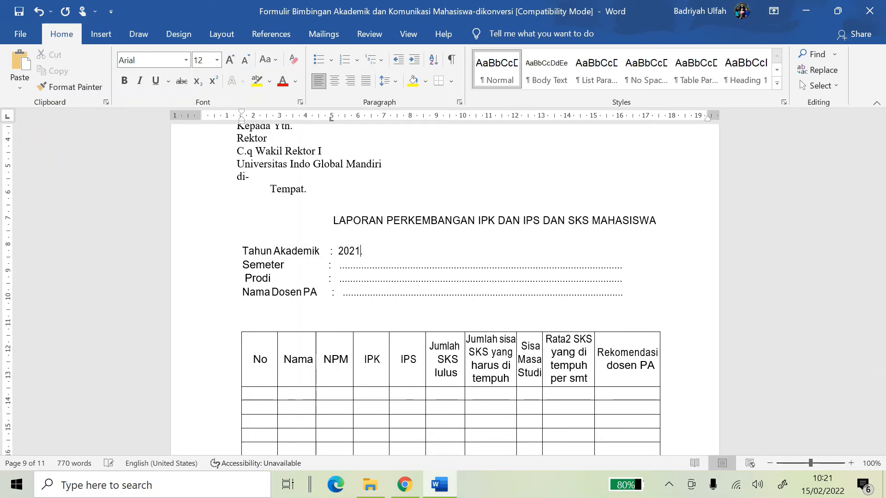
type("/2022 ganjil")
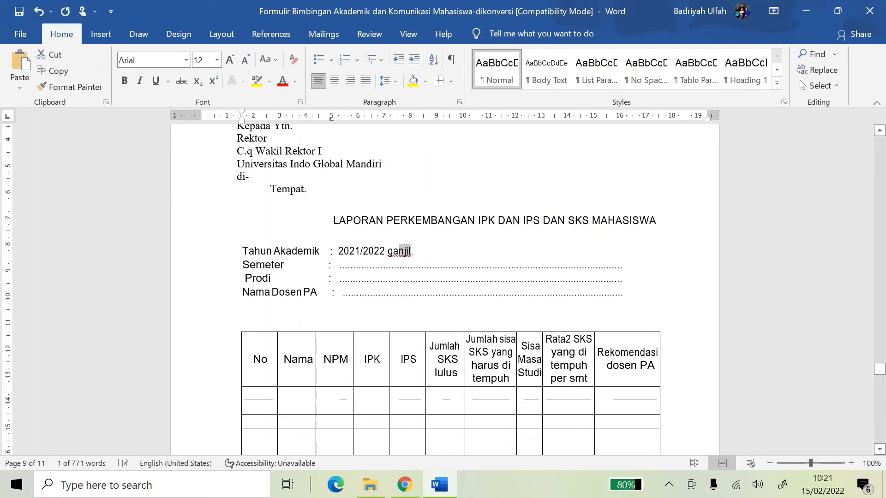
key("BackSpace")
key("BackSpace")
key("BackSpace")
type("enap")
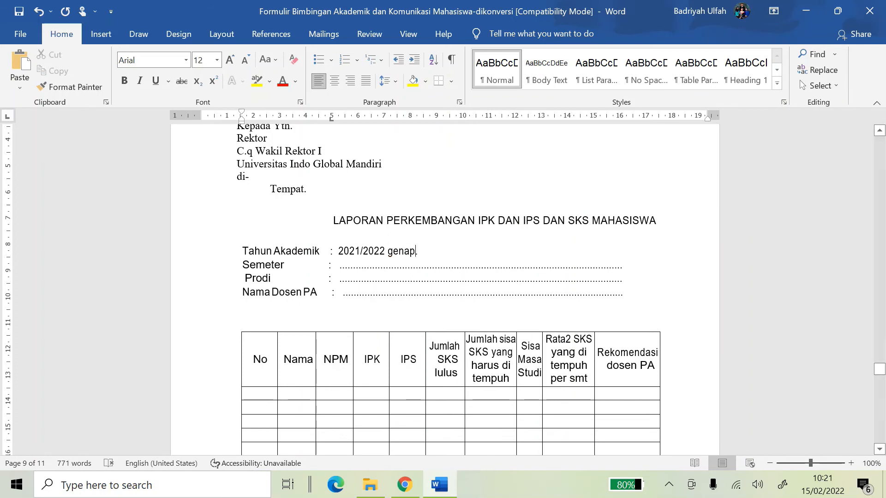
Type the advisor's name with the M.Pd degree on the Nama Dosen PA line
left_click_drag(340, 266, 627, 261)
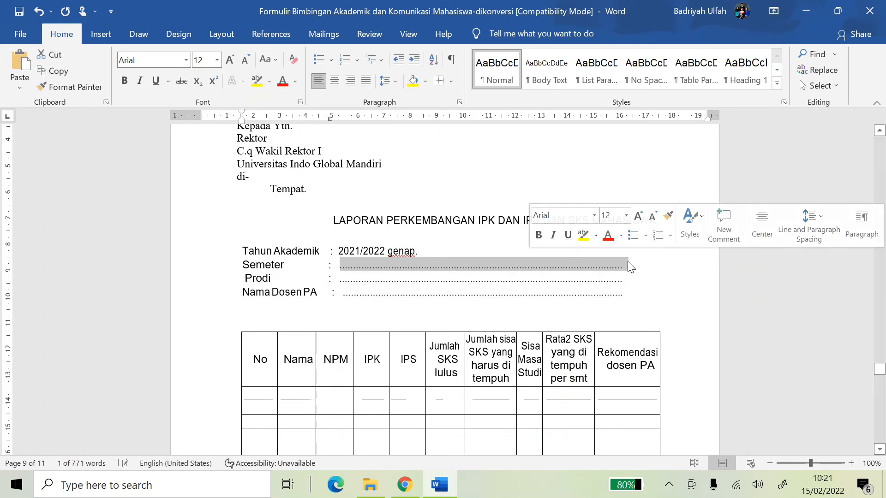
left_click_drag(507, 278, 458, 267)
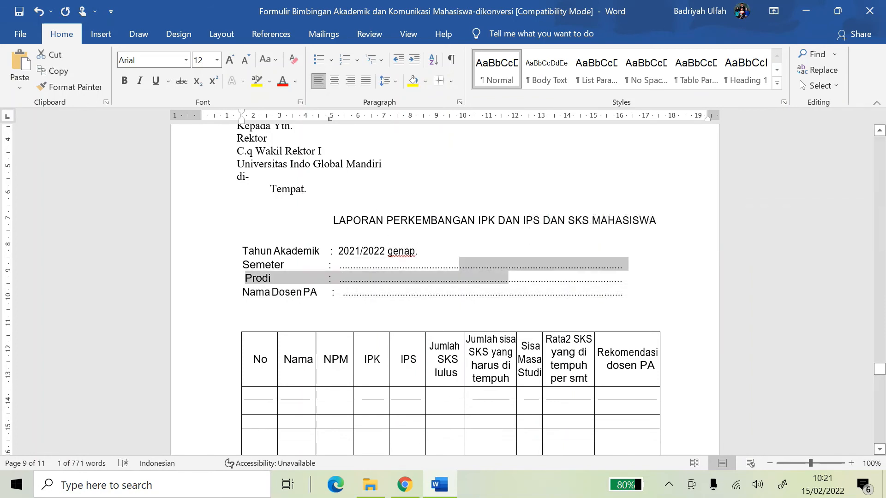
left_click_drag(622, 279, 342, 293)
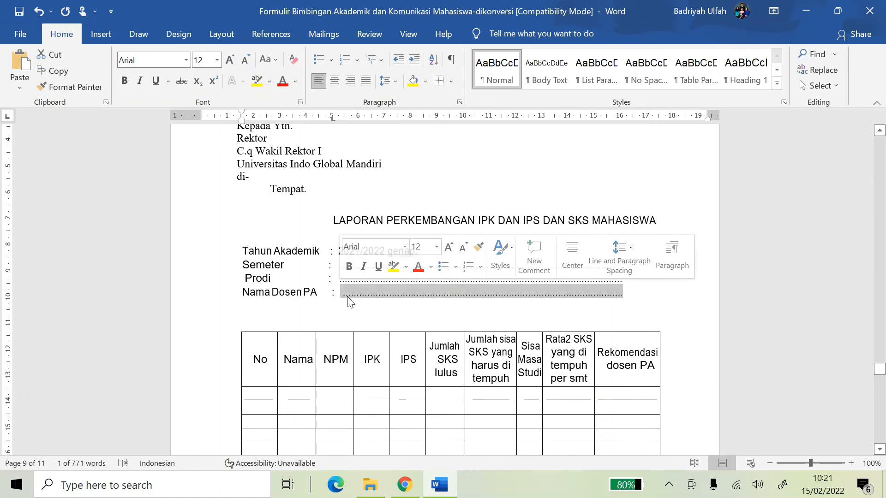
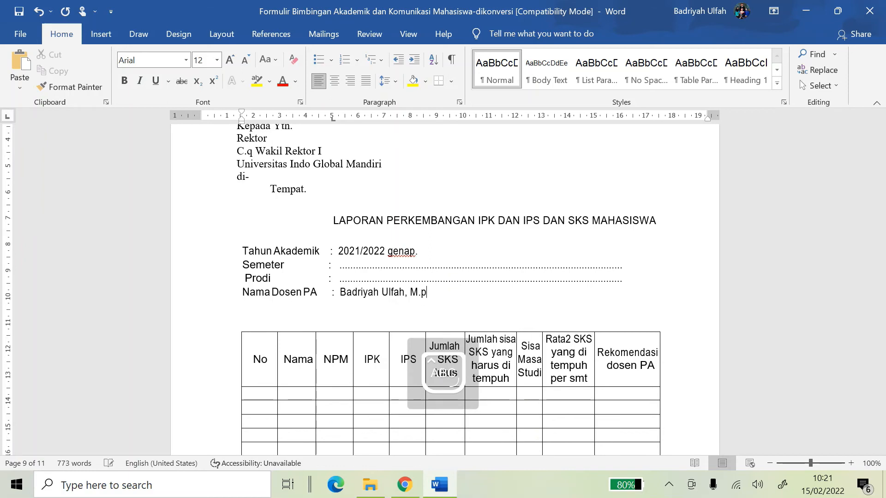
type("D")
key("BackSpace")
key("BackSpace")
Finish the M.Pd degree and number the first report rows 1 and 2
type("Pd")
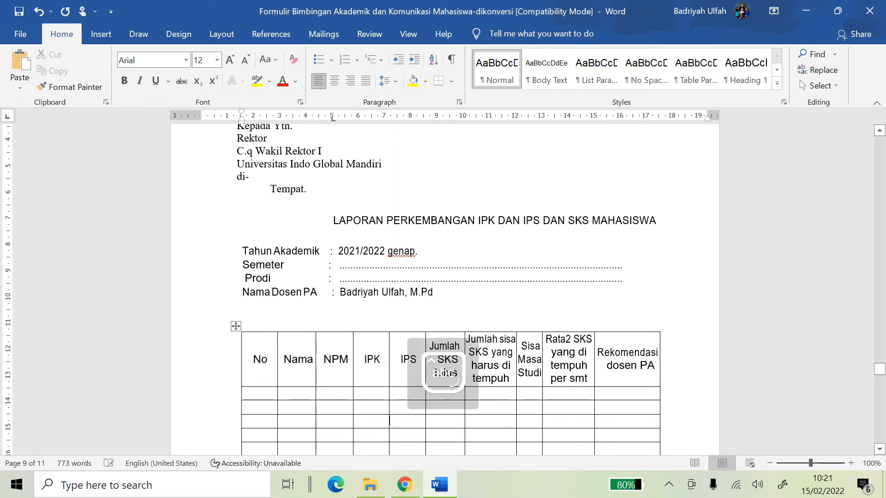
left_click(390, 420)
scroll(517, 282, "down", 2)
scroll(517, 283, "down", 1)
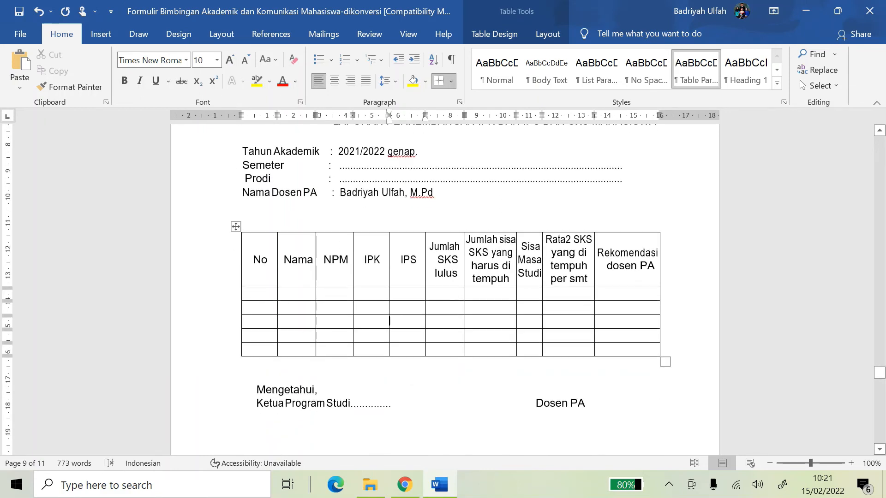
left_click(256, 294)
scroll(445, 283, "up", 1)
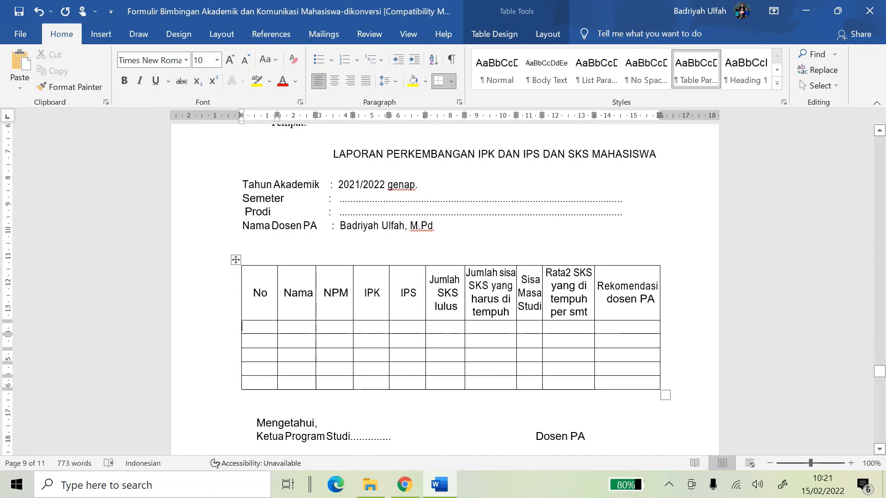
type("1")
key("Down")
type("2")
Scroll past the Surat Pengantar Rekomendasi page to the blank Kartu Rekomendasi form
key("Down")
key("Right")
key("Right")
key("Right")
key("Right")
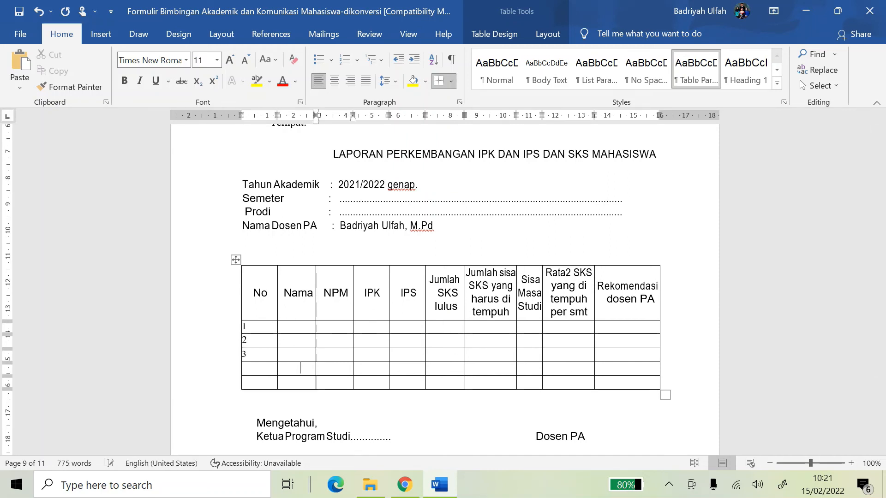
key("Up")
key("Right")
key("Right")
key("Right")
key("Right")
key("Right")
key("Right")
key("Right")
key("Right")
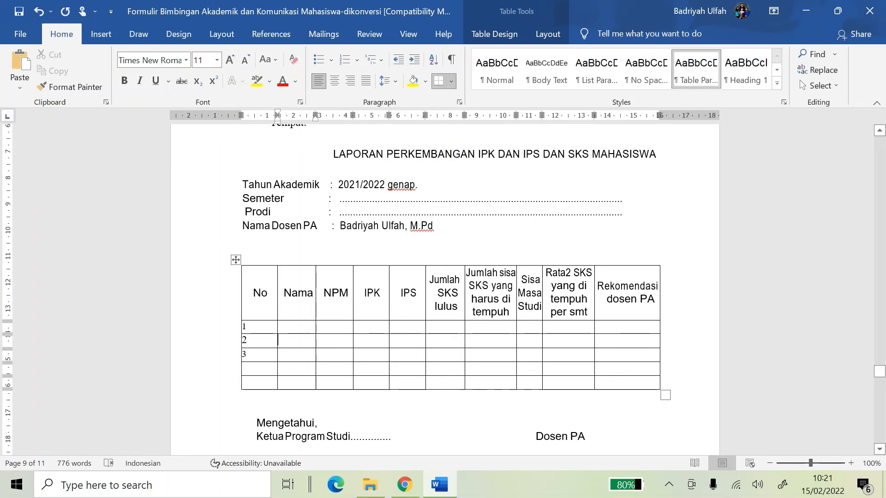
left_click(523, 341)
scroll(489, 348, "down", 8)
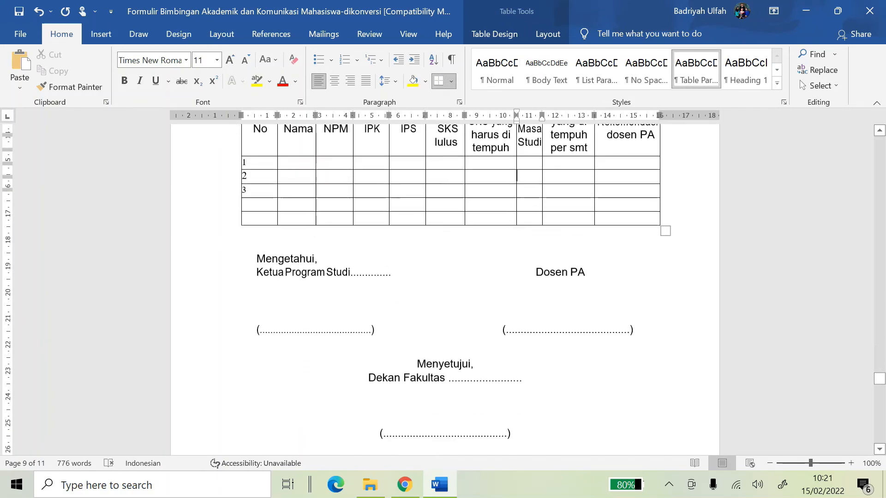
scroll(534, 279, "down", 16)
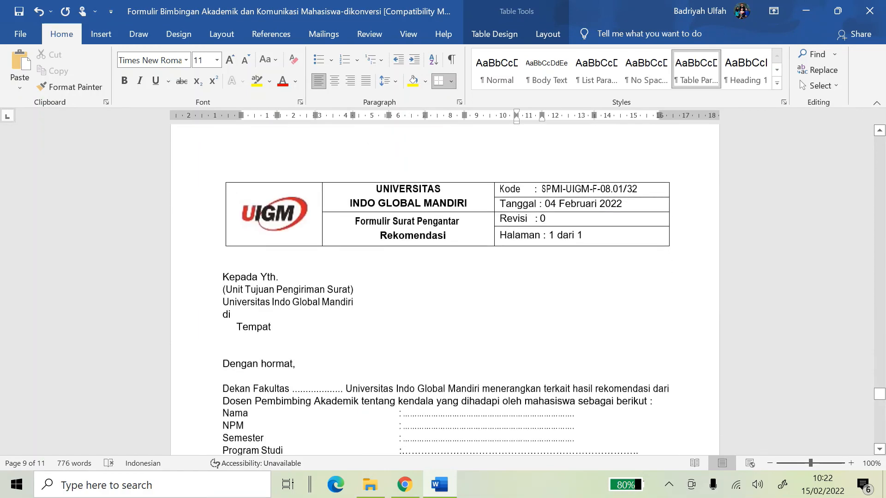
scroll(443, 289, "down", 5)
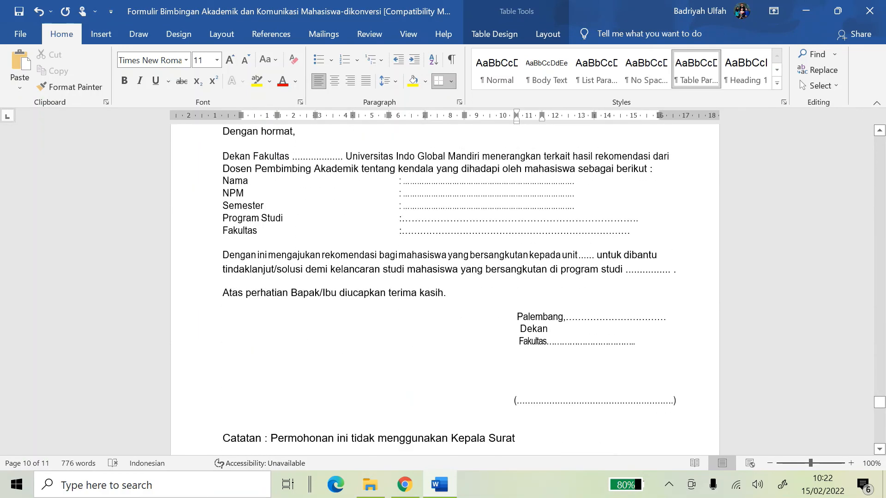
scroll(445, 290, "down", 18)
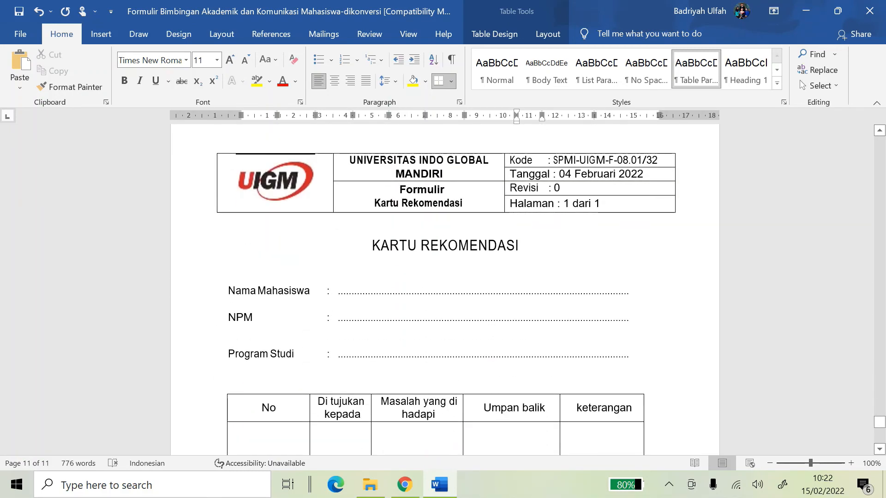
scroll(445, 289, "down", 3)
Number the first Kartu Rekomendasi row 1
left_click(465, 252)
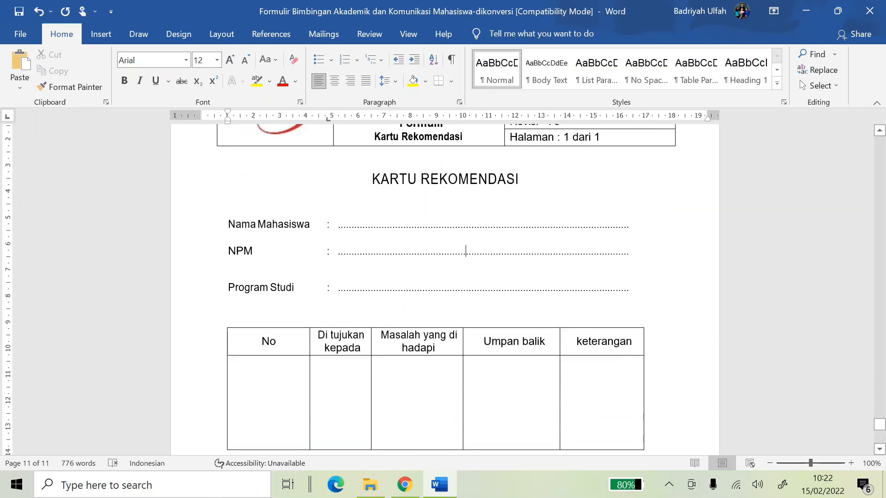
scroll(444, 289, "down", 3)
left_click(263, 314)
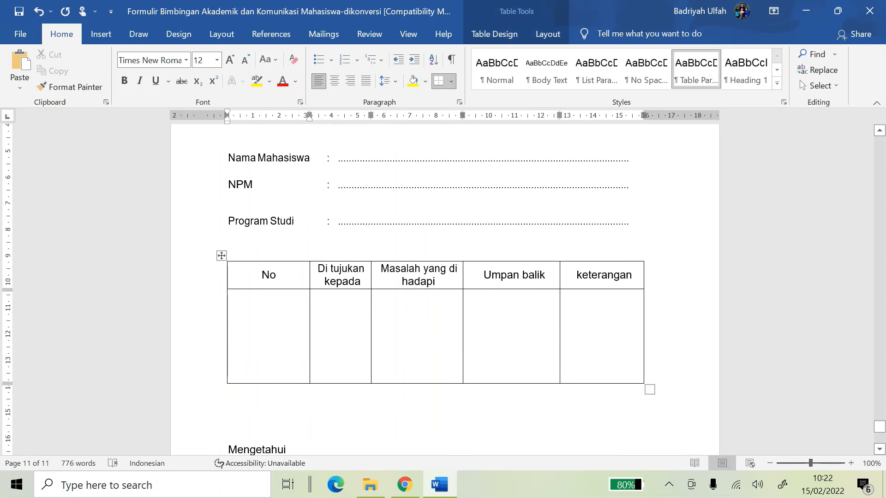
scroll(271, 306, "up", 3)
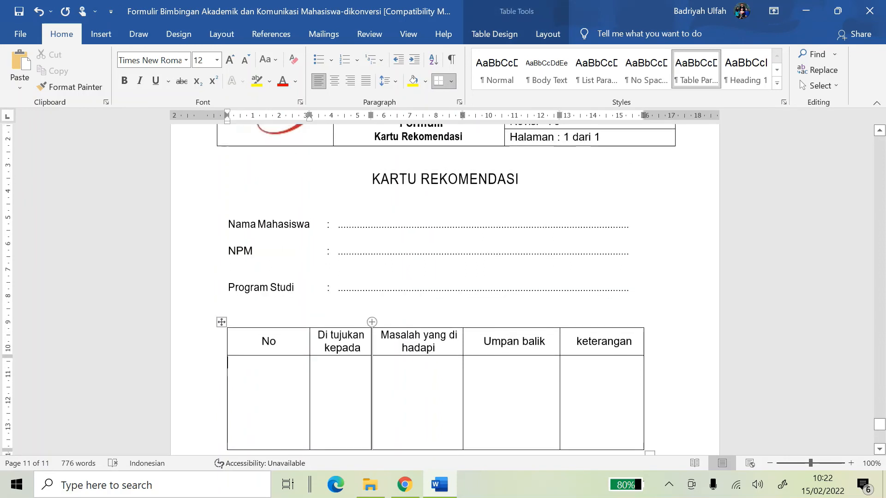
scroll(444, 290, "down", 10)
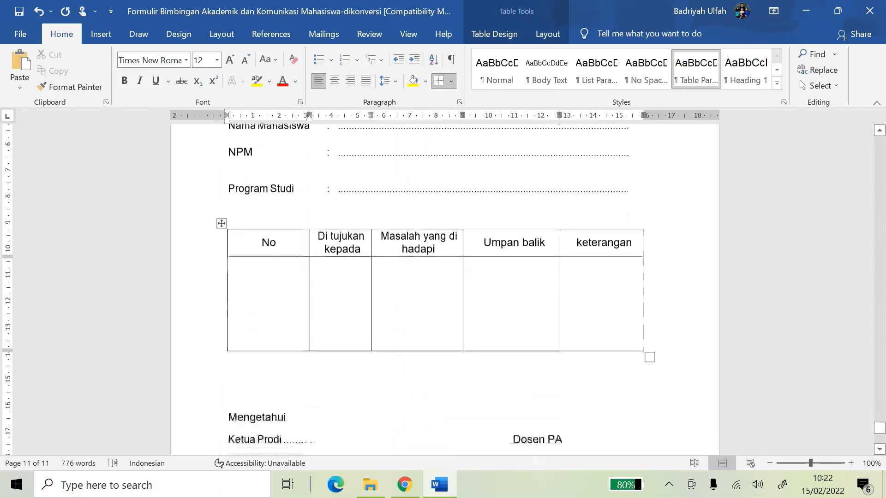
scroll(279, 276, "up", 6)
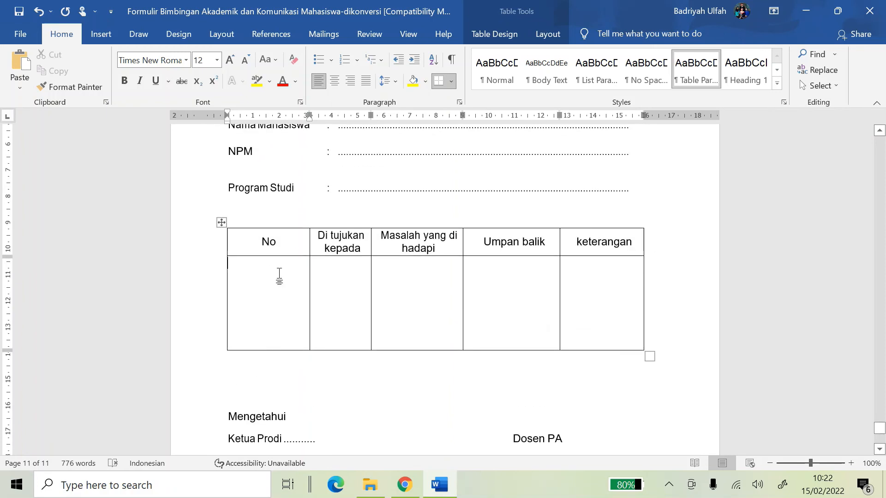
type("1")
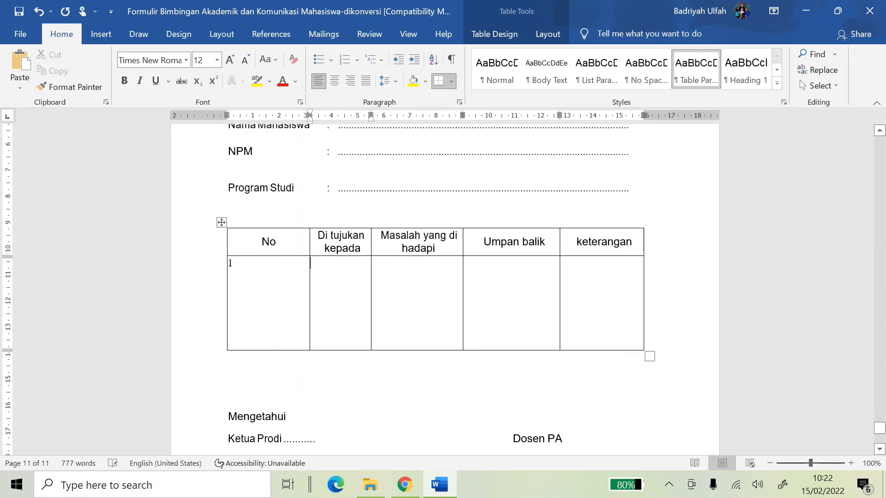
scroll(292, 264, "up", 5)
left_click_drag(337, 225, 630, 225)
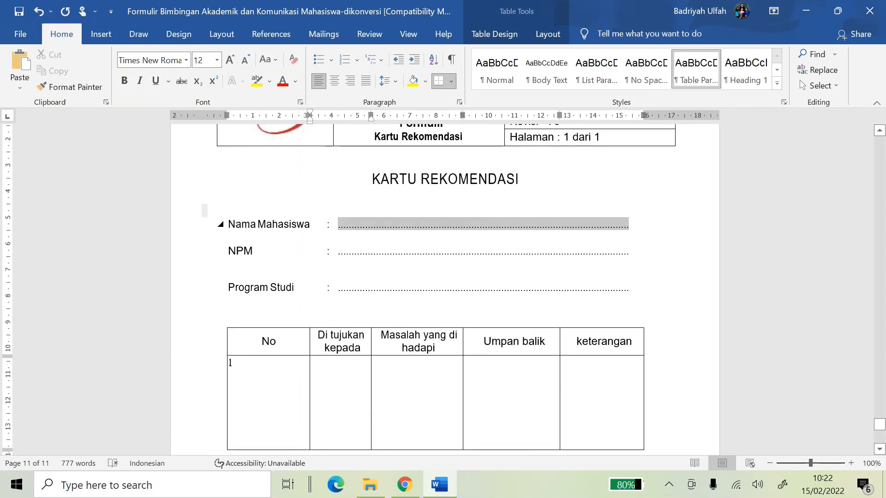
left_click(589, 264)
left_click(585, 289)
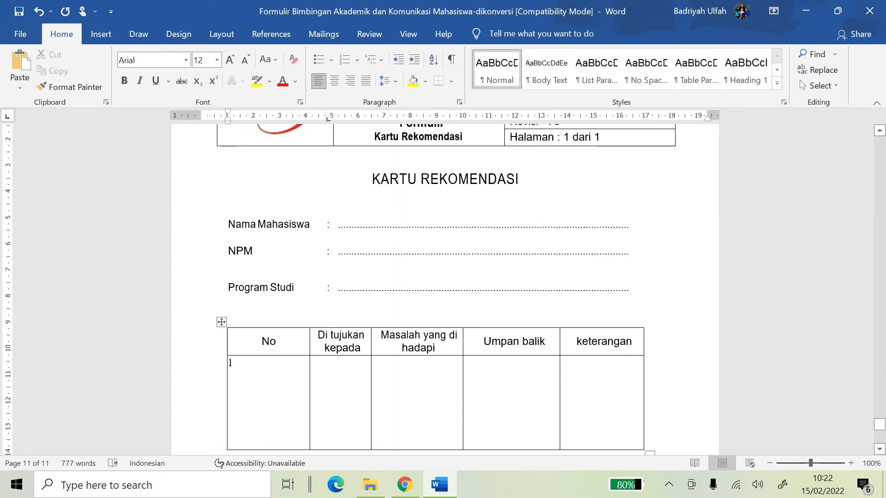
left_click(263, 371)
left_click(358, 371)
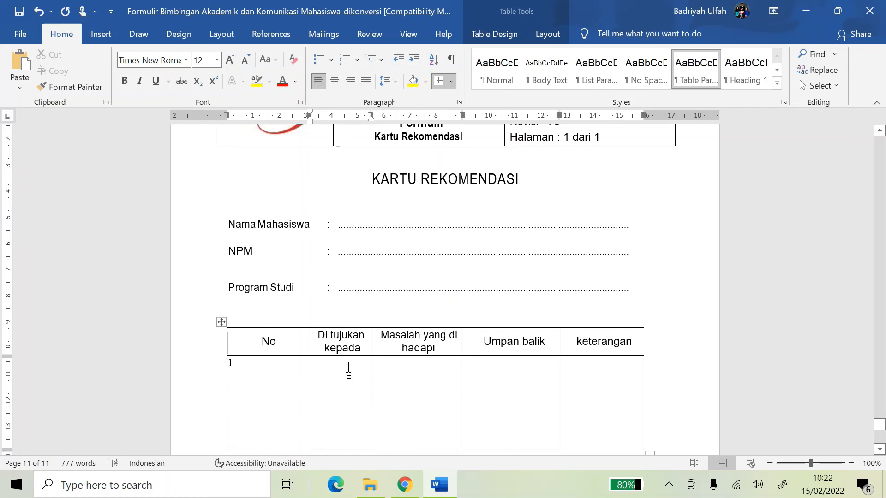
Enter BAU as recipient, the financial-data error problem, and the resolved-by-BAU feedback
key("Caps_Lock")
type("B")
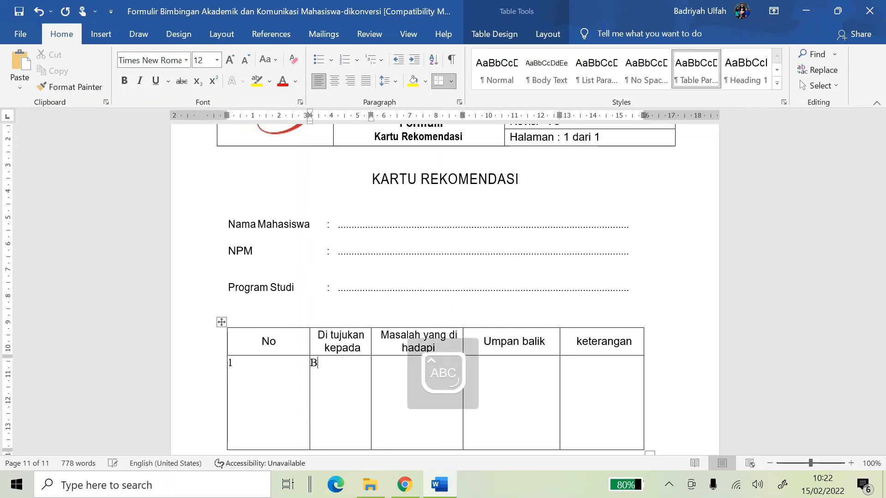
type("AAU")
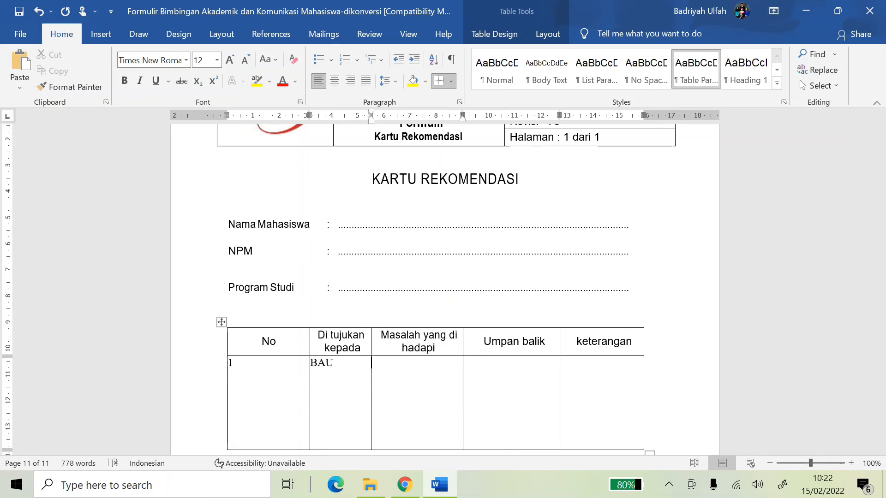
key("Caps_Lock")
type("data ke")
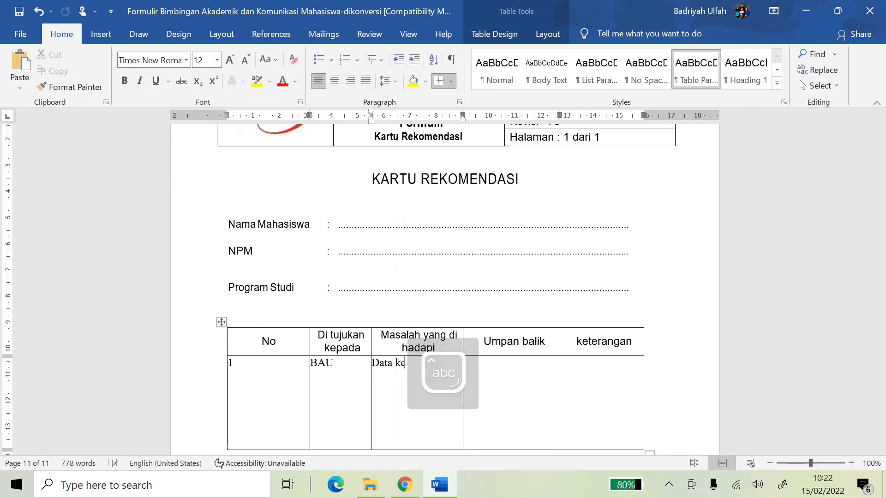
type("uangan")
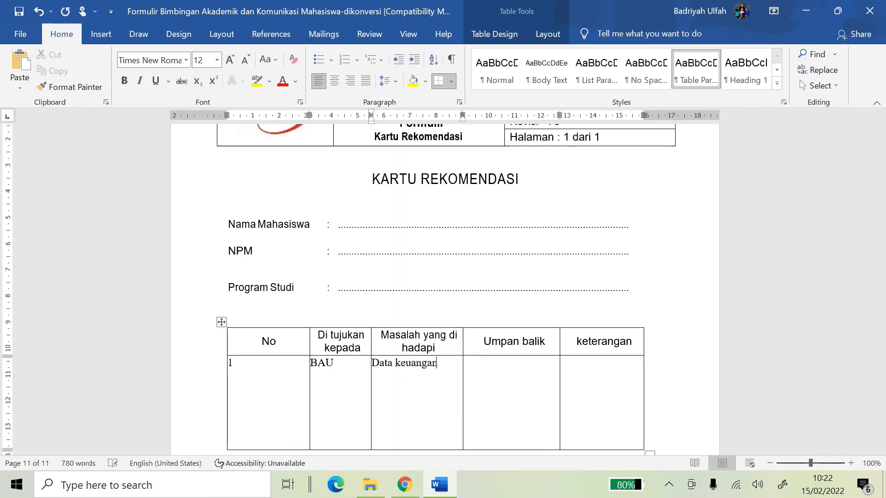
type(" saya mengalama")
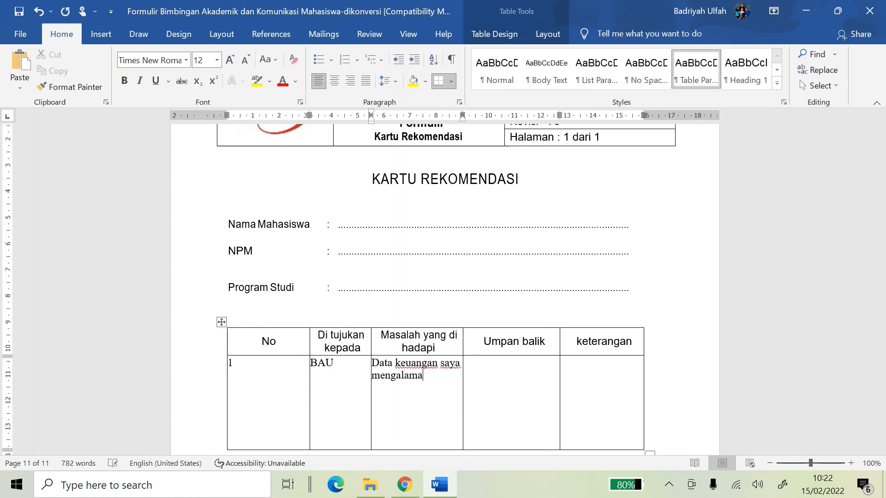
type("i er")
type(" e")
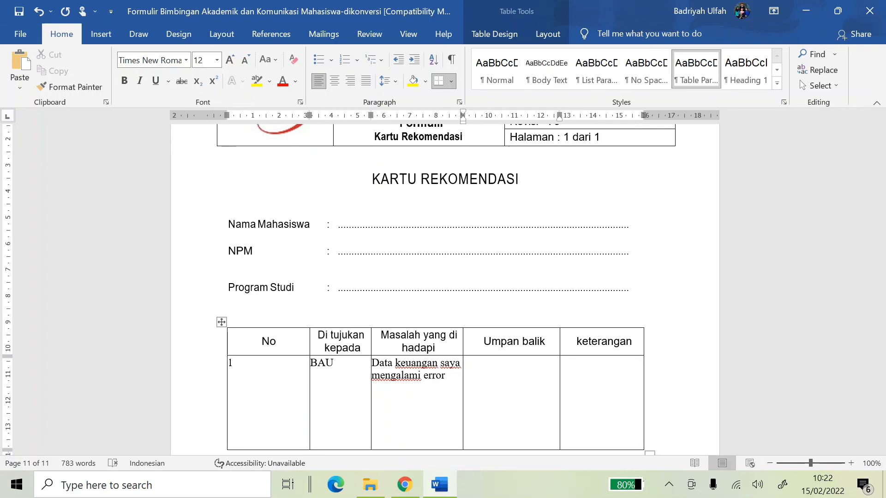
key("Tab")
type("Saya suy")
type("dah dilapork")
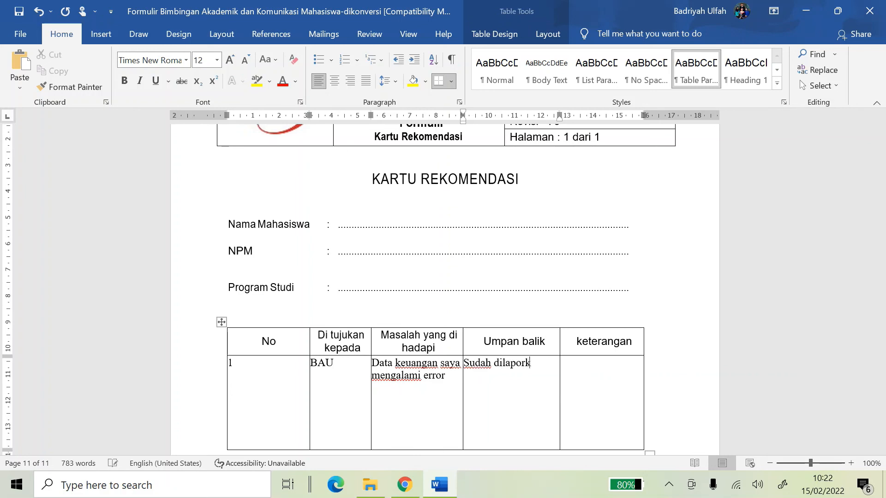
type("an ke BAU A")
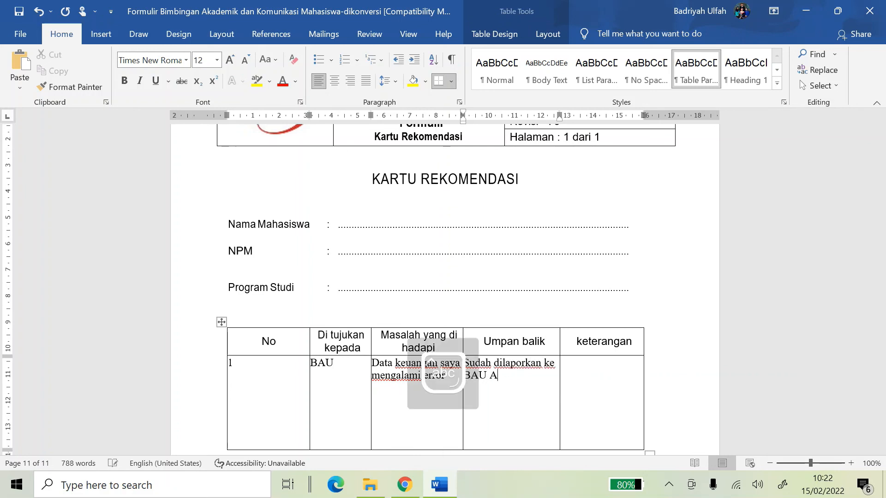
key("BackSpace")
type("dan suda")
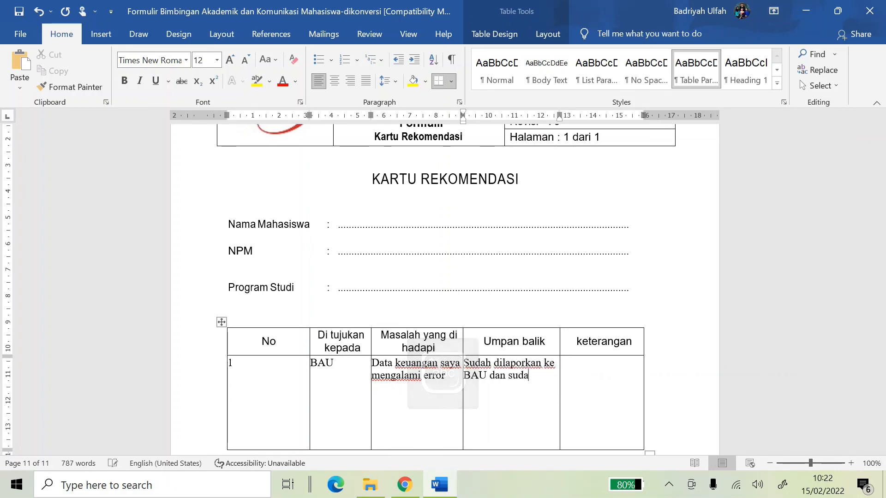
type("h disele")
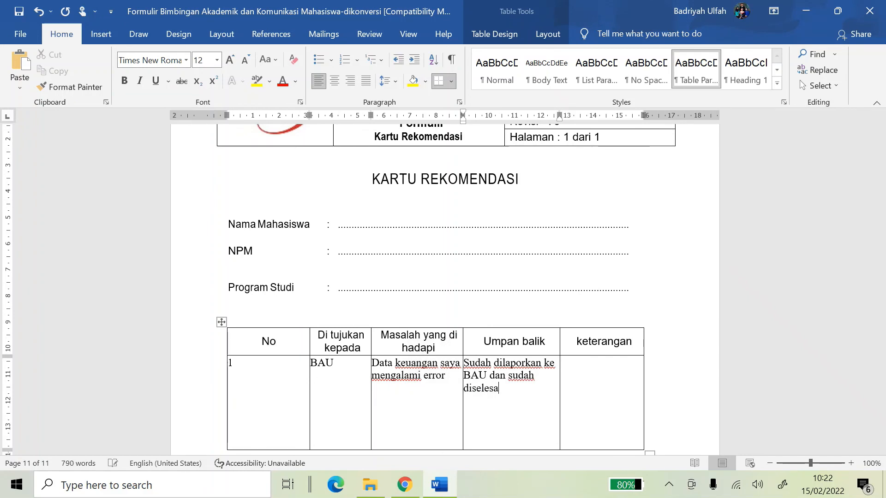
scroll(292, 375, "down", 4)
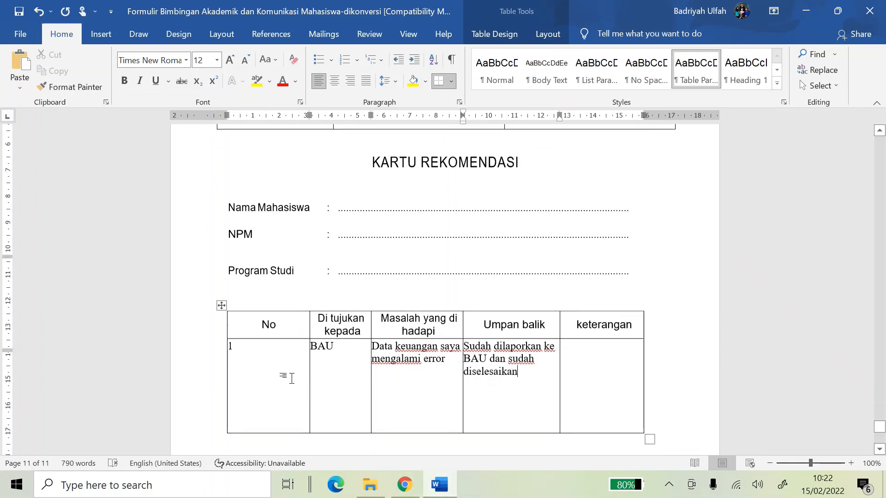
Scroll back up through pages 11 and 10 to the IPK/IPS/SKS report page
key("Tab")
scroll(459, 316, "down", 10)
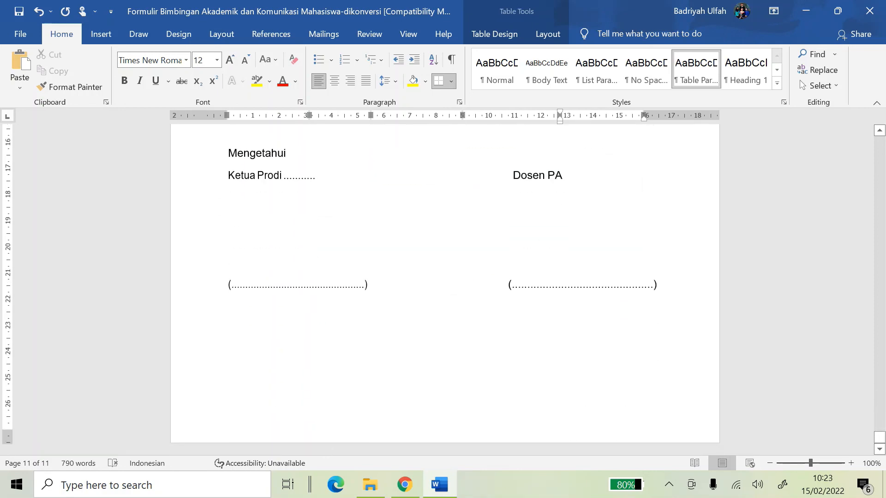
scroll(468, 312, "up", 10)
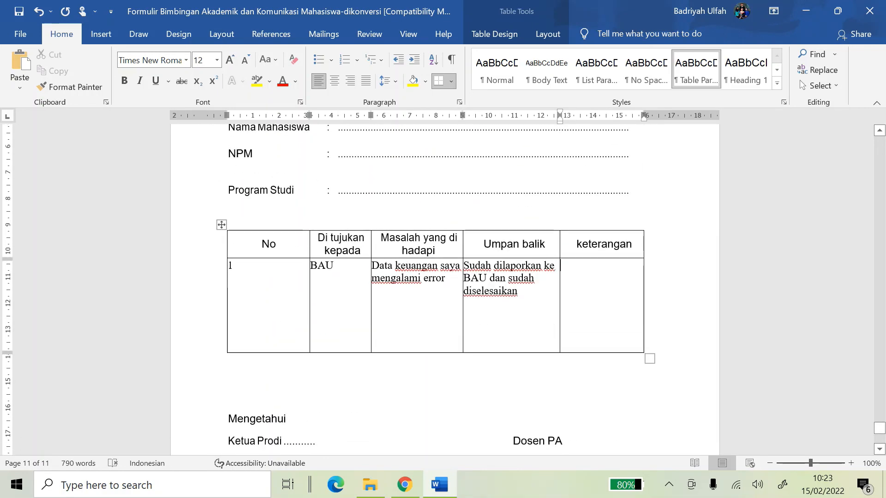
left_click_drag(205, 322, 205, 261)
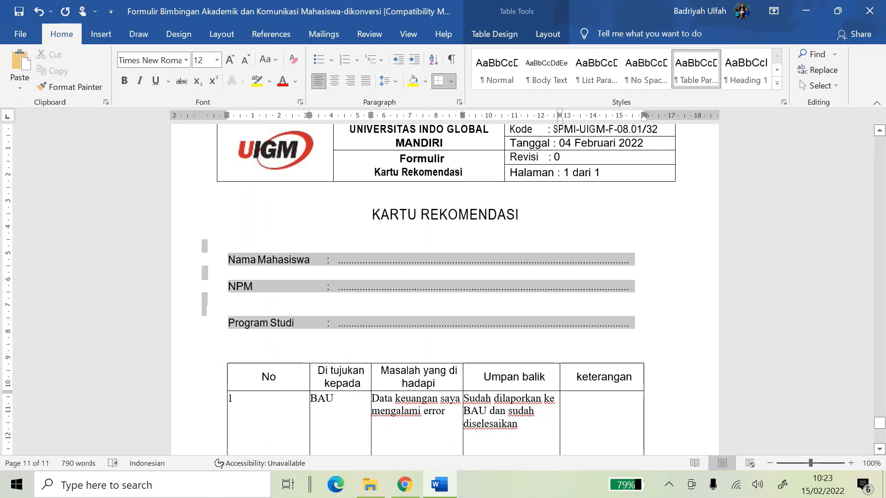
scroll(611, 243, "up", 20)
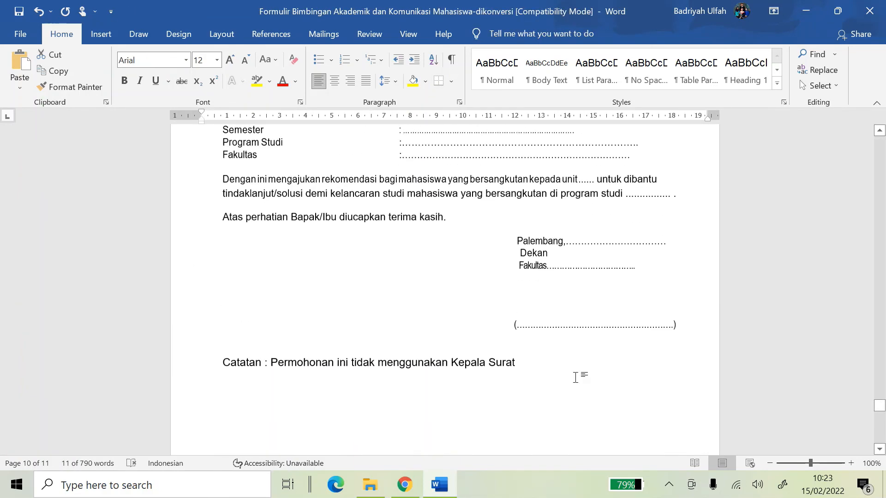
scroll(577, 373, "down", 15)
scroll(658, 304, "up", 5)
scroll(658, 304, "up", 15)
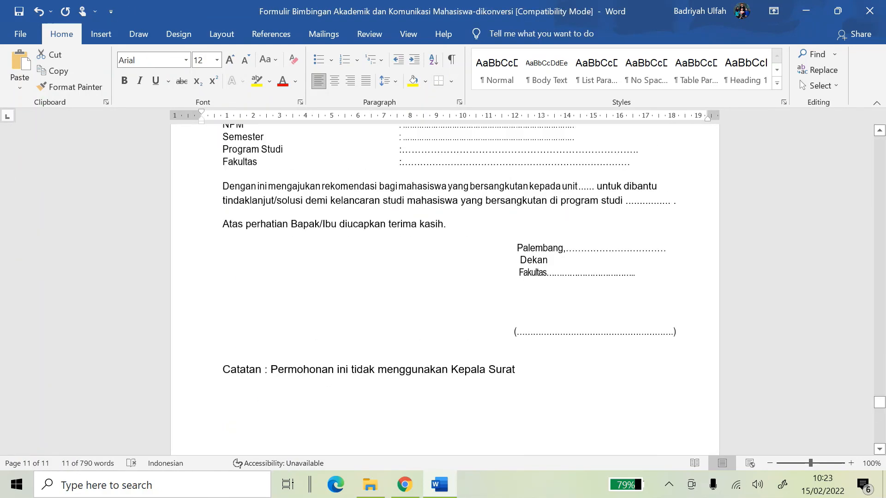
left_click_drag(206, 399, 213, 358)
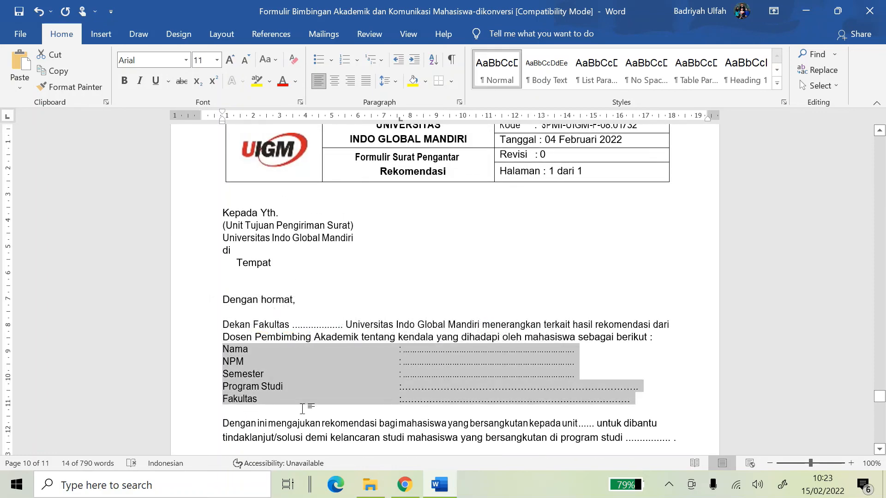
scroll(583, 374, "up", 20)
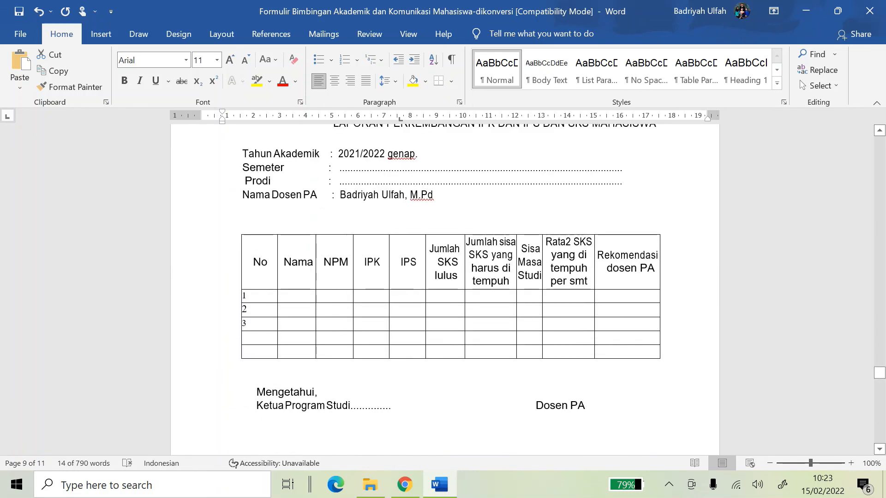
scroll(518, 330, "up", 3)
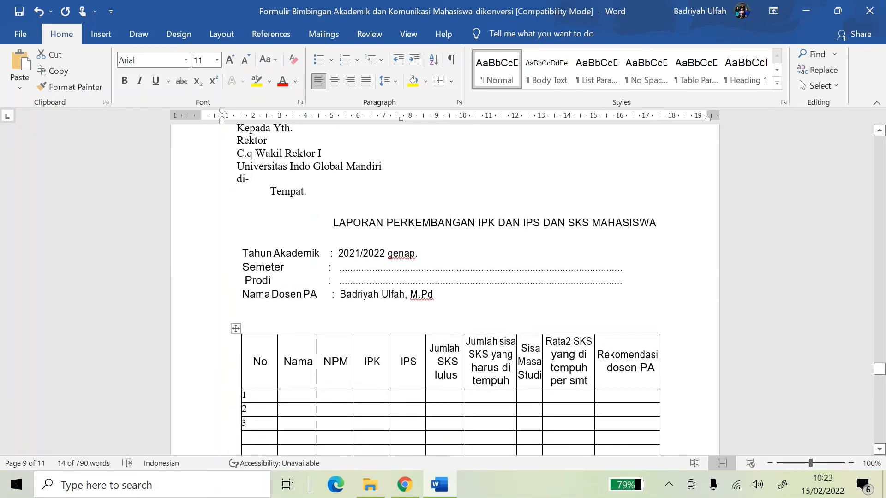
left_click_drag(625, 281, 242, 253)
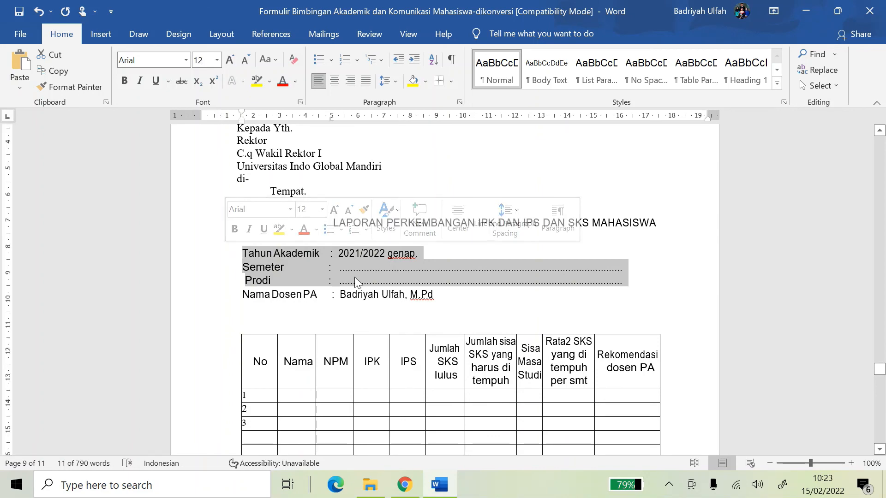
Delete '2021/2022 genap.' from the Tahun Akademik line
left_click(602, 241)
scroll(602, 241, "up", 3)
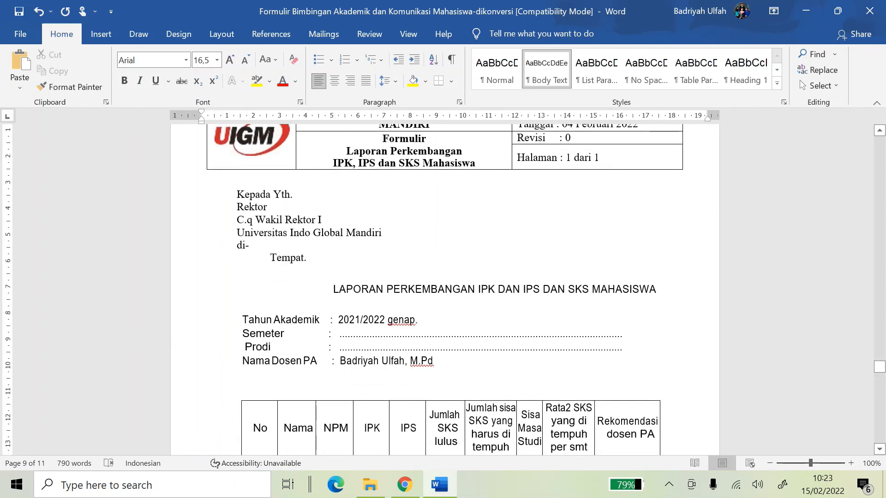
left_click_drag(338, 320, 418, 322)
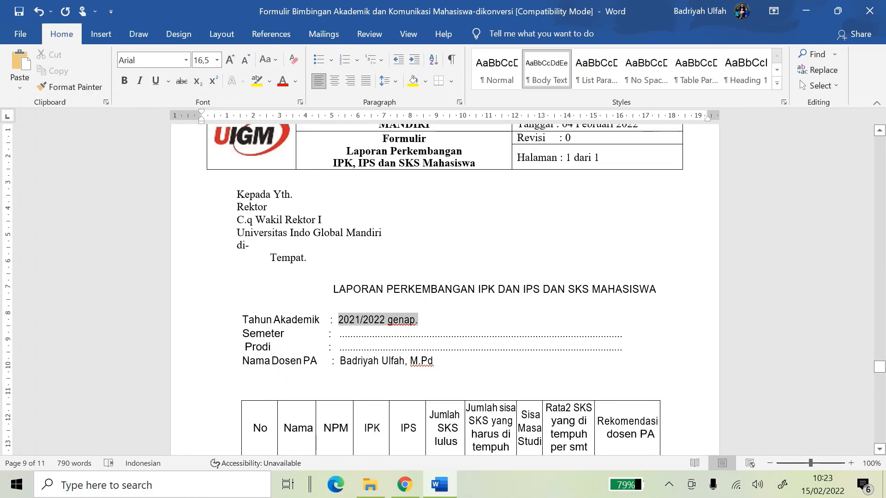
key("BackSpace")
scroll(419, 329, "down", 6)
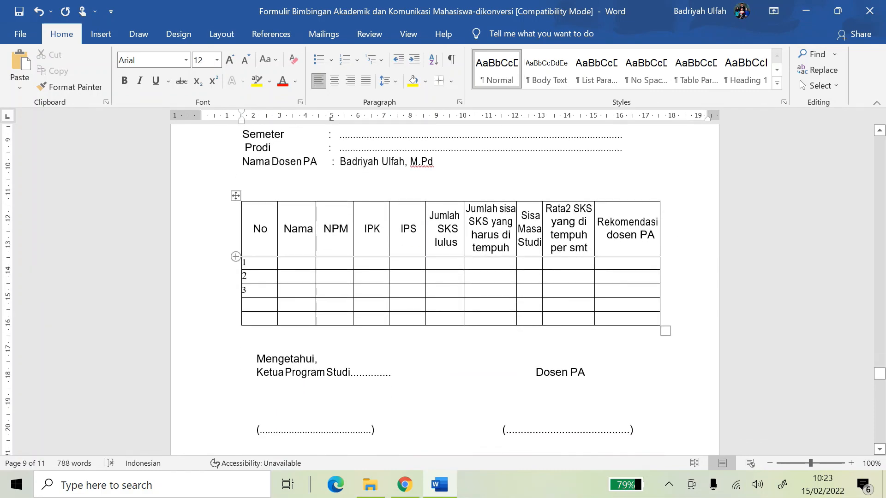
Scroll up to page 1, the FORMULIR BIMBINGAN AKADEMIK cover with the UIGM logo
scroll(500, 184, "up", 11)
scroll(500, 184, "up", 20)
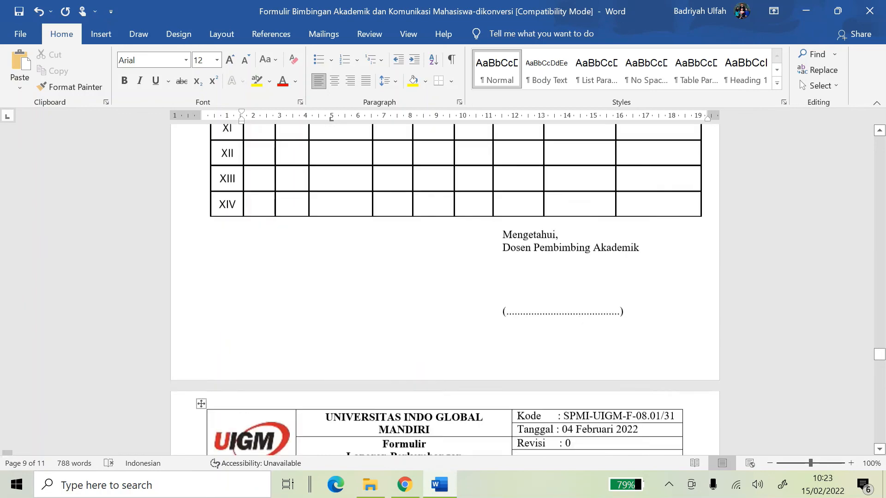
scroll(419, 242, "down", 7)
scroll(419, 243, "down", 4)
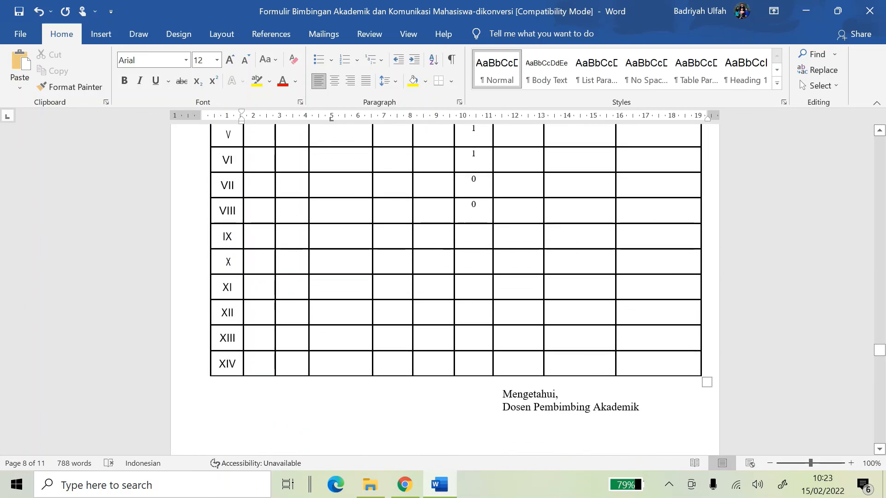
left_click(553, 409)
scroll(424, 277, "up", 20)
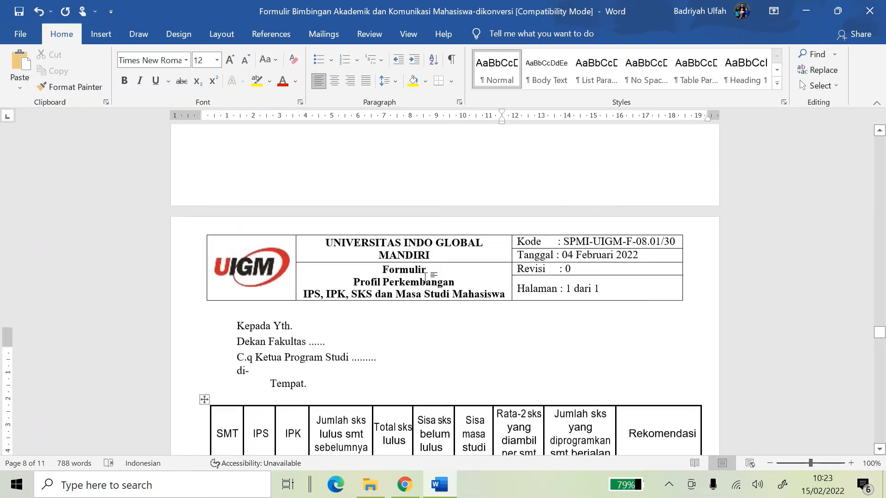
scroll(424, 277, "up", 15)
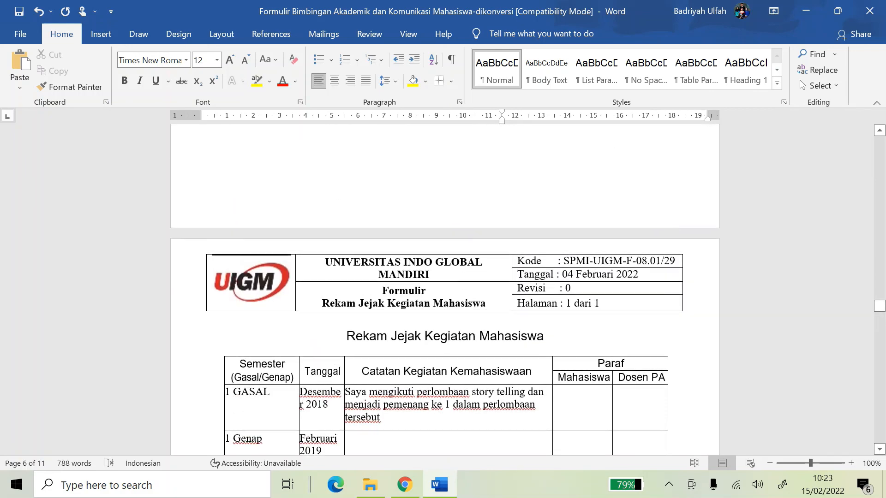
scroll(473, 298, "up", 20)
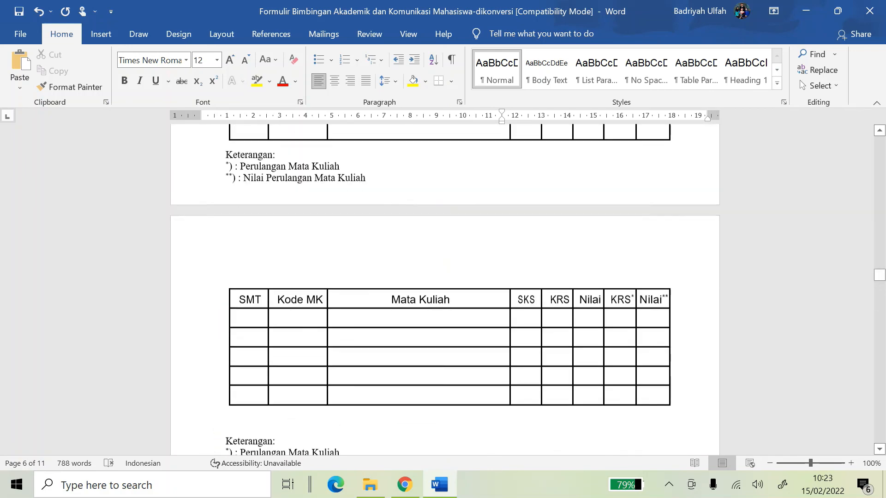
scroll(473, 298, "up", 20)
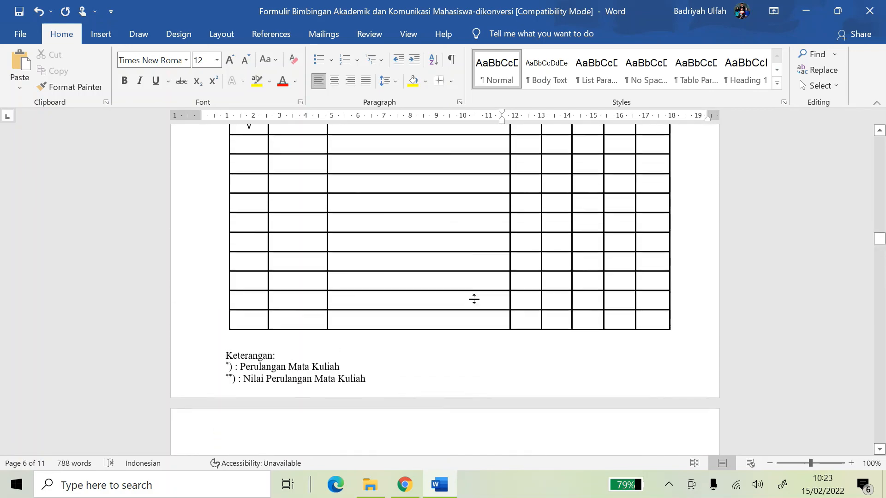
scroll(473, 297, "up", 20)
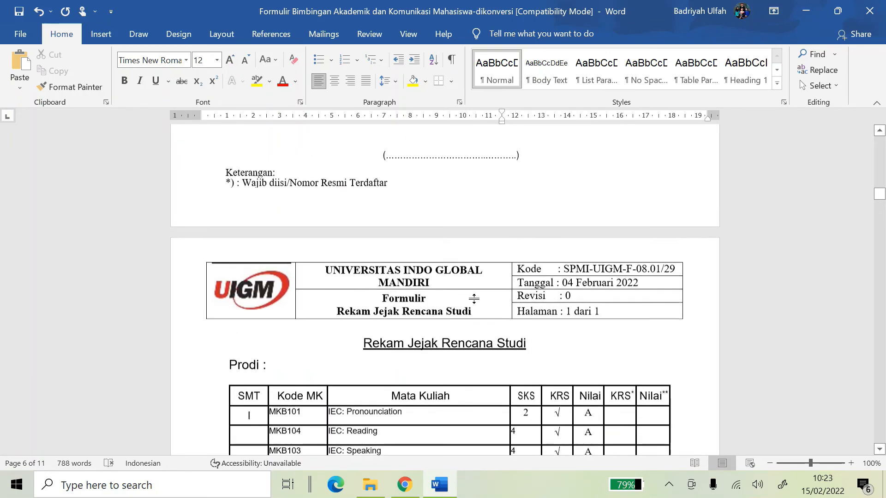
scroll(445, 286, "up", 5)
scroll(474, 298, "up", 15)
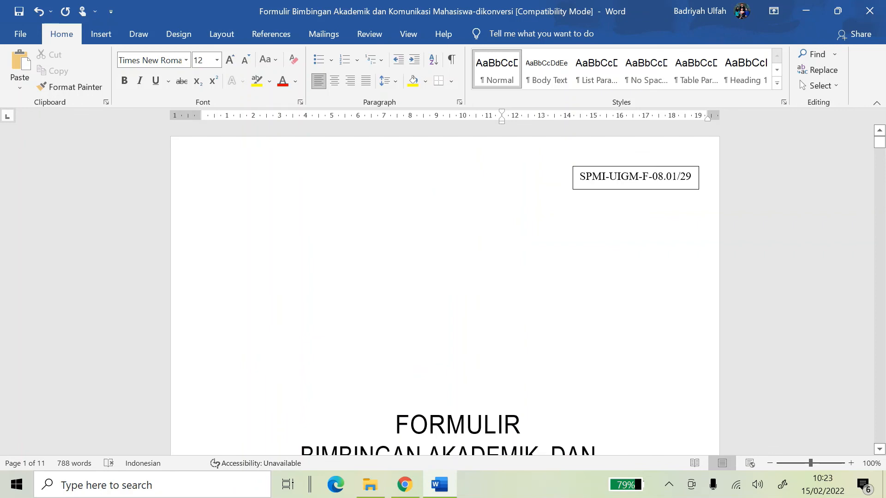
scroll(515, 267, "down", 6)
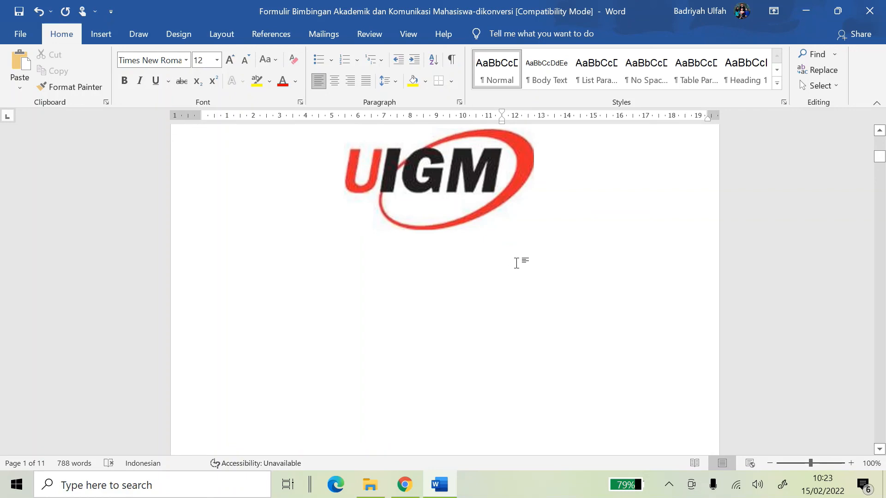
scroll(572, 281, "up", 3)
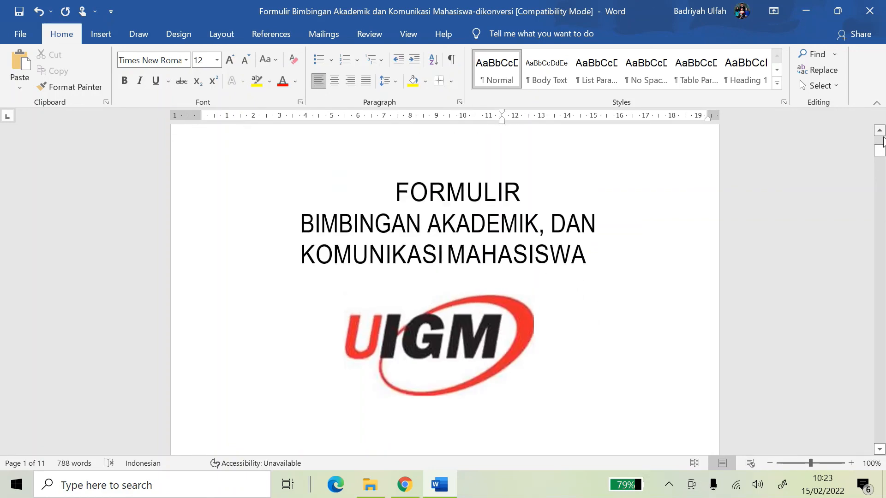